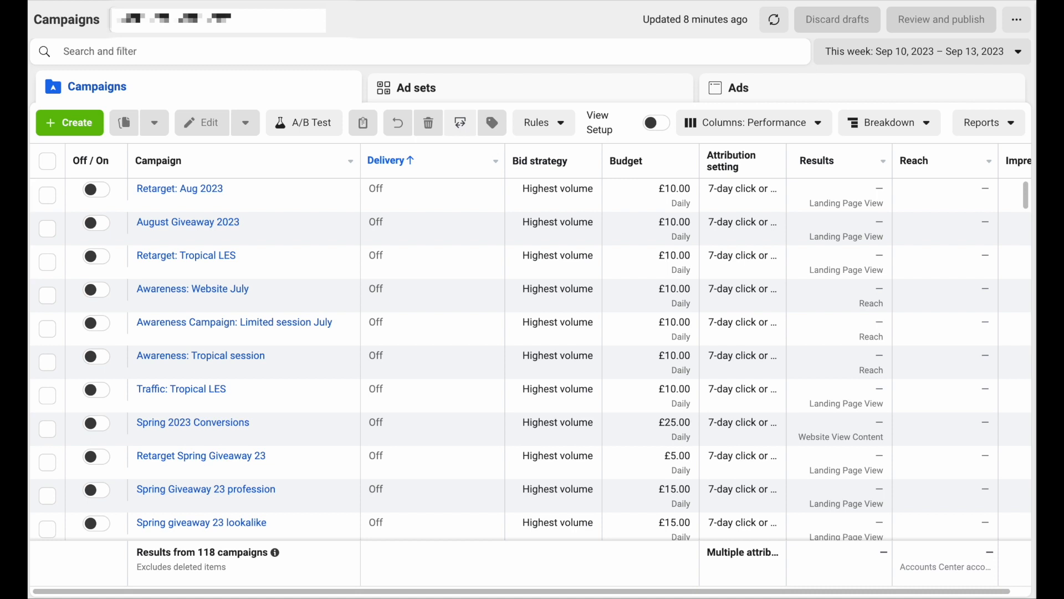
- Create a new campaign with the Awareness objective to open the New Awareness Campaign draft
{"action": "left_click", "coordinate": [76, 125]}
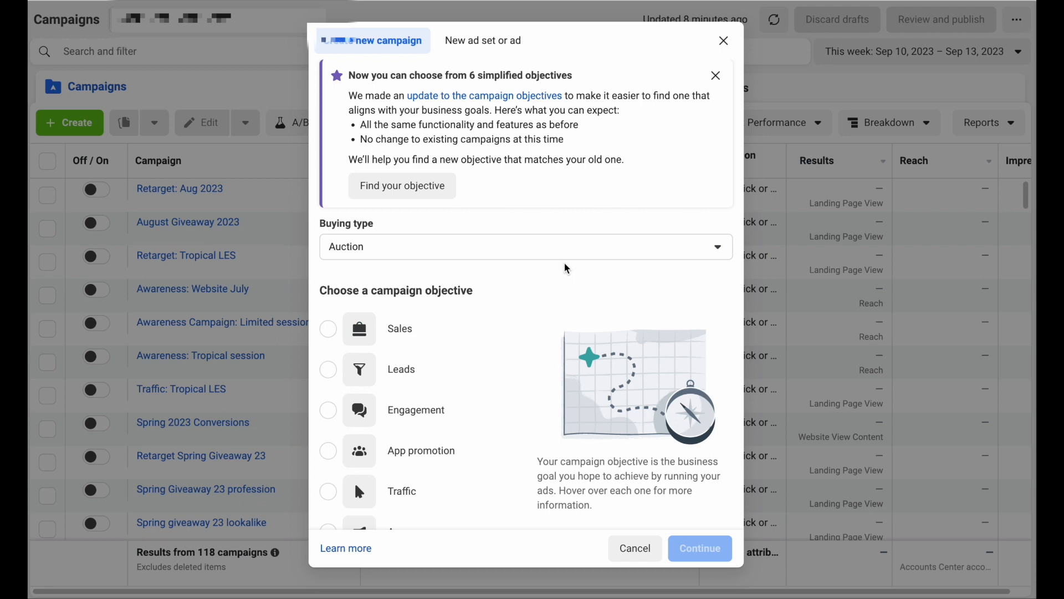
{"action": "scroll", "coordinate": [567, 269], "scroll_direction": "down", "scroll_amount": 2}
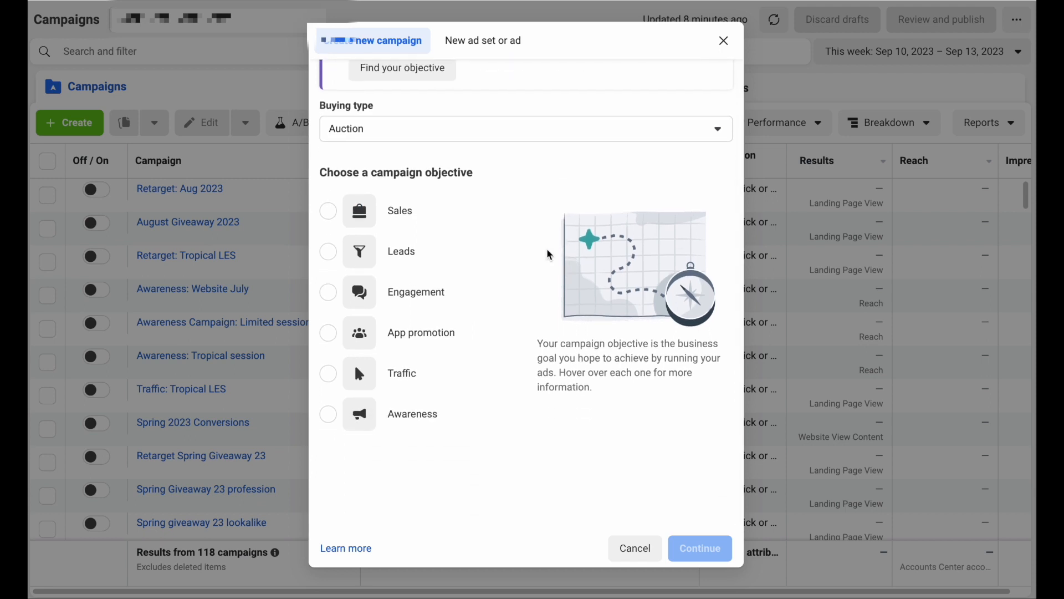
{"action": "mouse_move", "coordinate": [506, 221]}
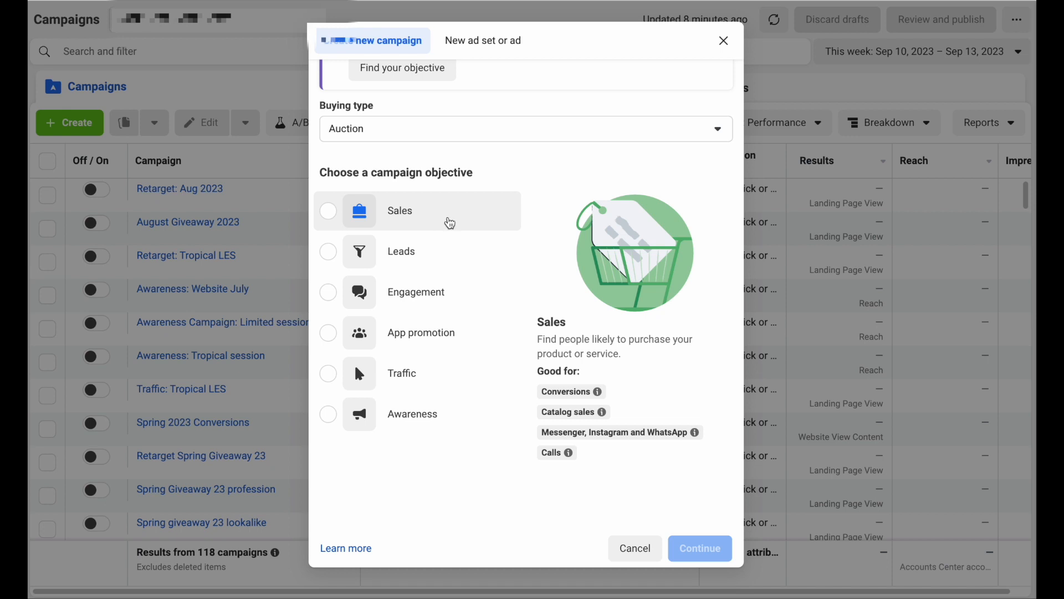
{"action": "mouse_move", "coordinate": [423, 263]}
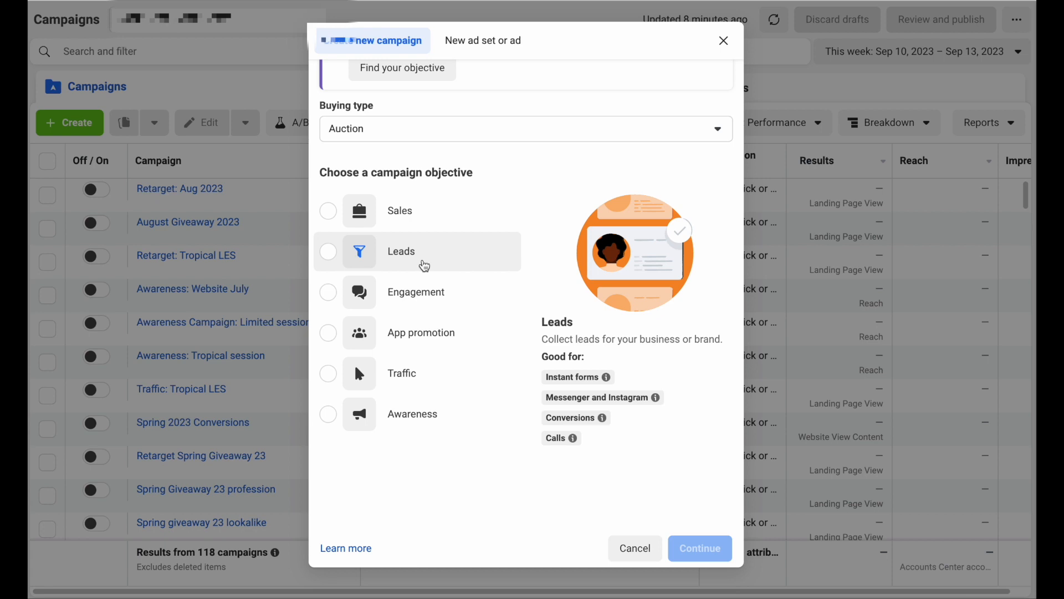
{"action": "mouse_move", "coordinate": [425, 299]}
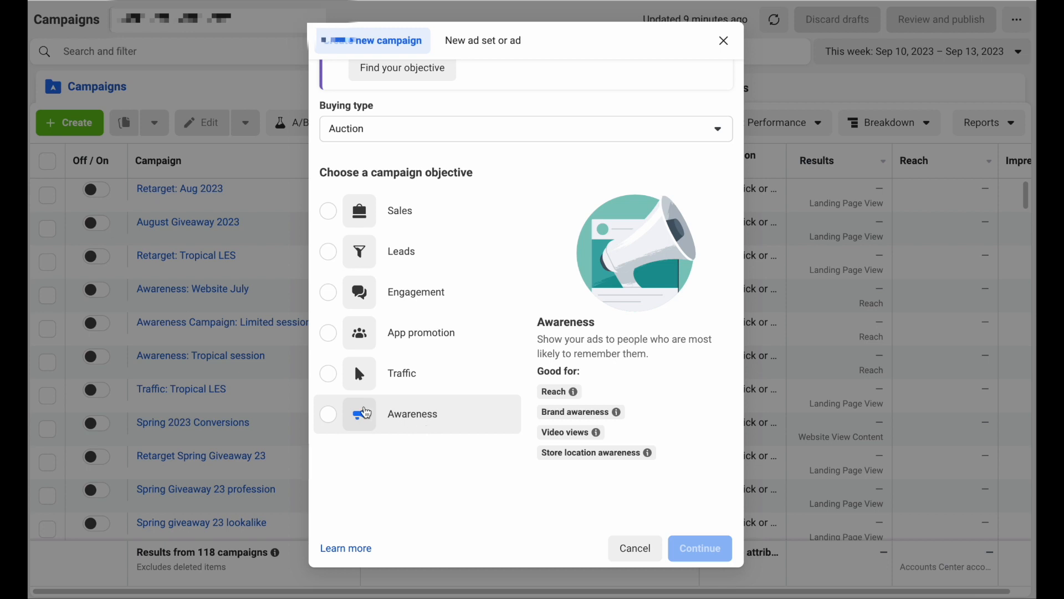
{"action": "left_click", "coordinate": [328, 416]}
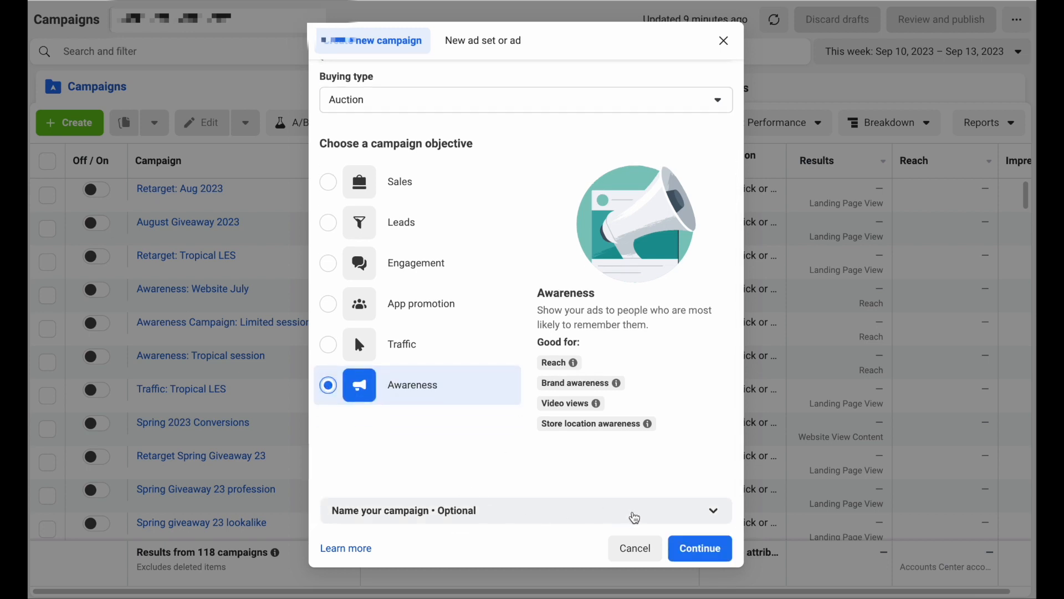
{"action": "left_click", "coordinate": [696, 549]}
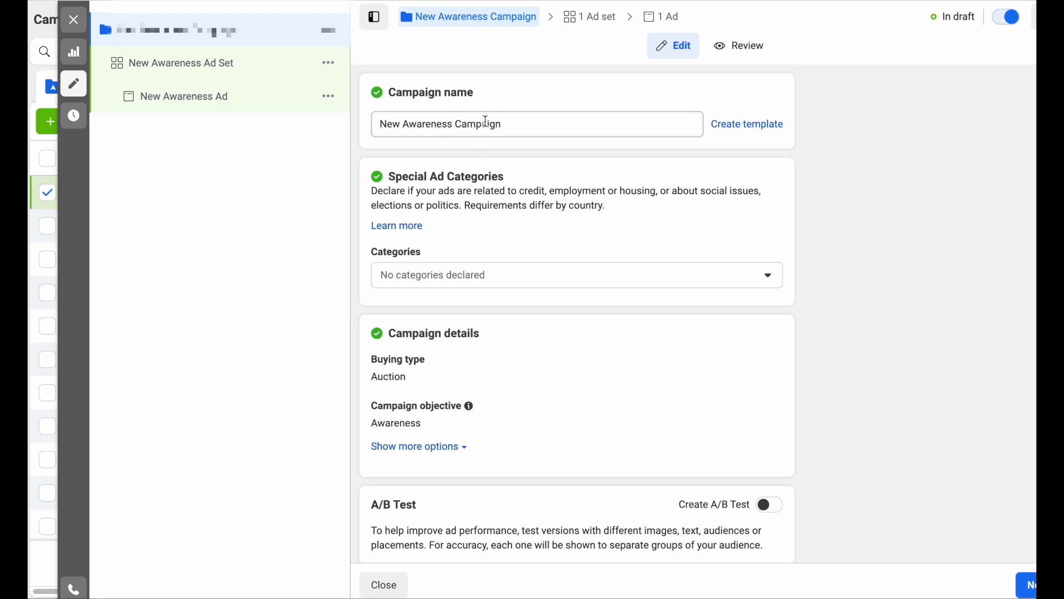
- Rename the campaign to 'Brand Awareness Campaign' and declare no special ad categories
{"action": "double_click", "coordinate": [398, 125]}
{"action": "type", "text": "Brand"}
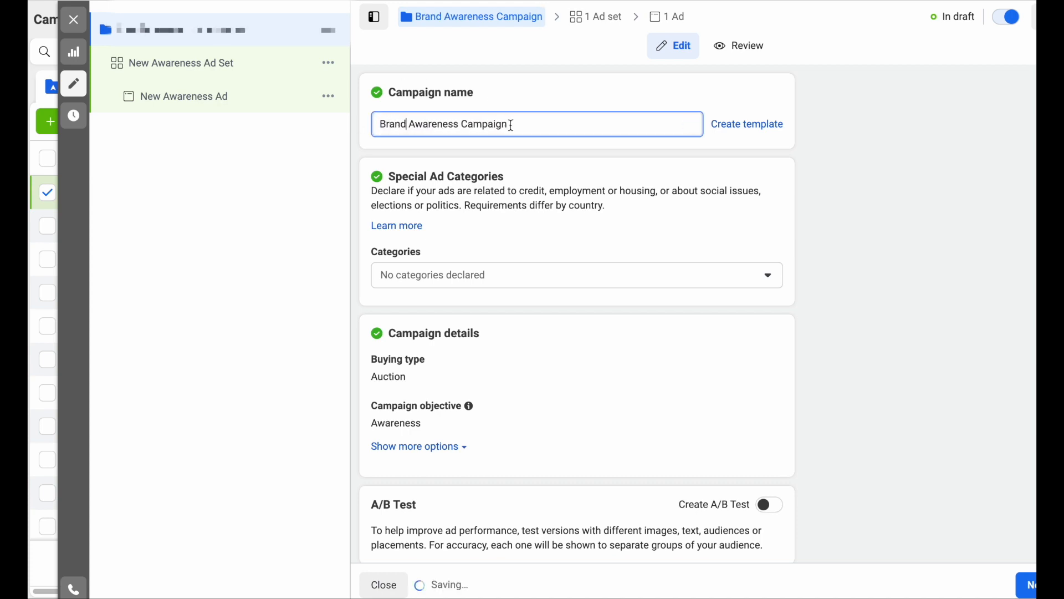
{"action": "left_click_drag", "start_coordinate": [509, 125], "coordinate": [543, 125]}
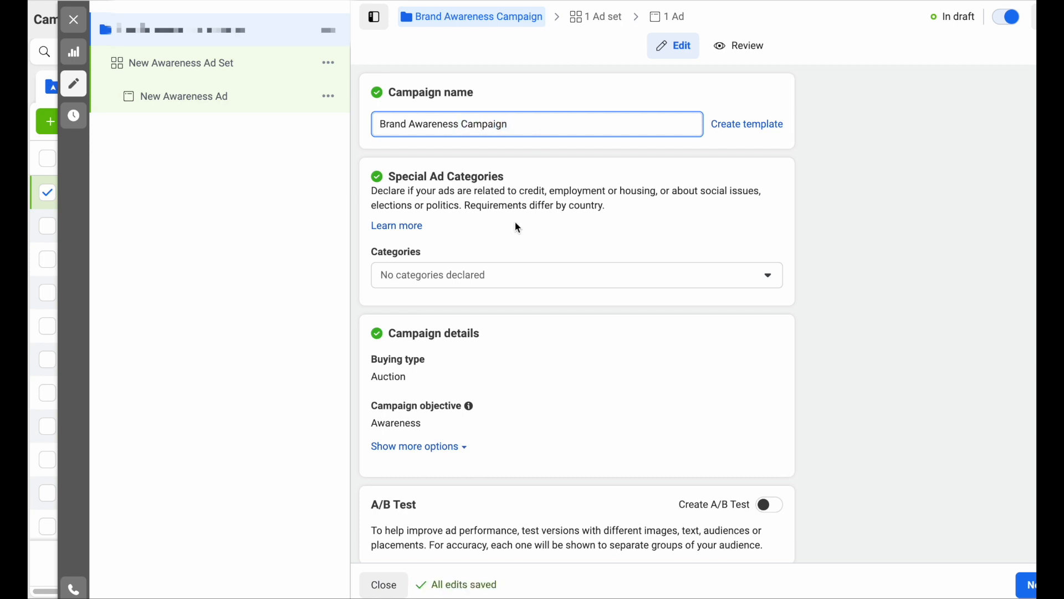
{"action": "scroll", "coordinate": [517, 225], "scroll_direction": "down", "scroll_amount": 2}
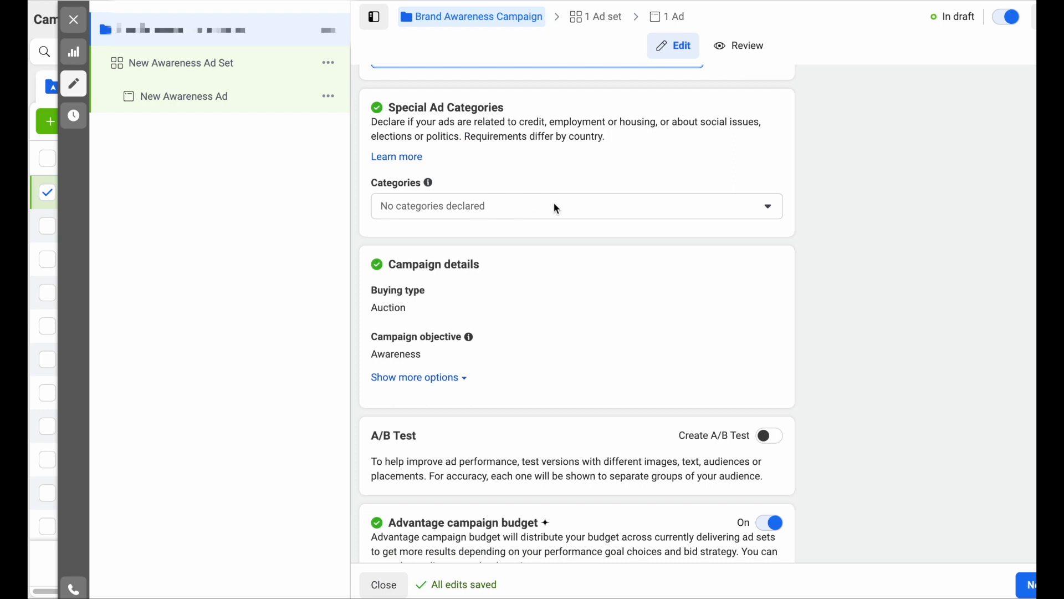
{"action": "left_click", "coordinate": [603, 209]}
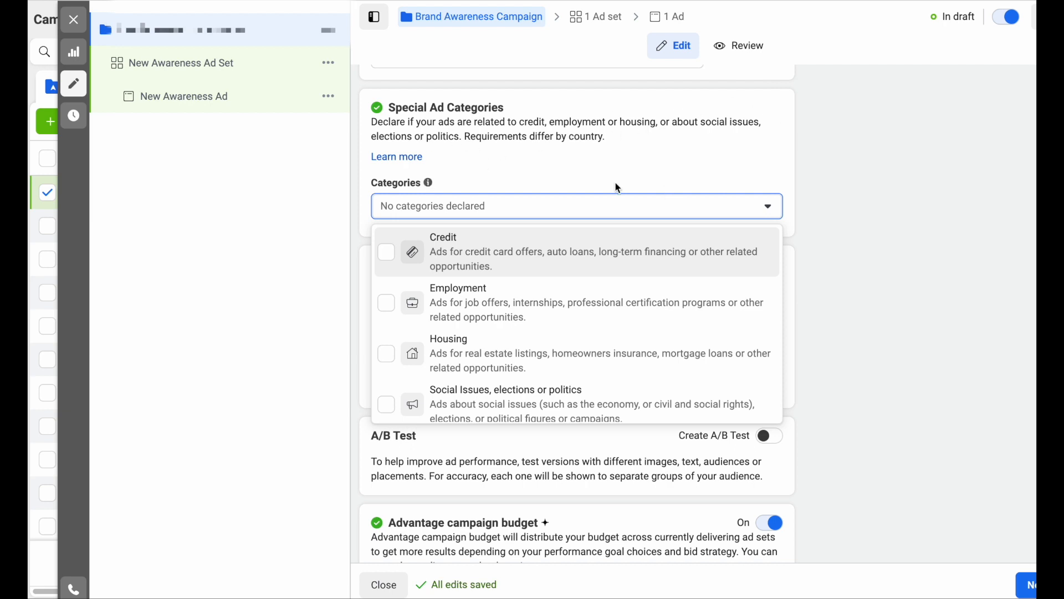
{"action": "left_click", "coordinate": [768, 206]}
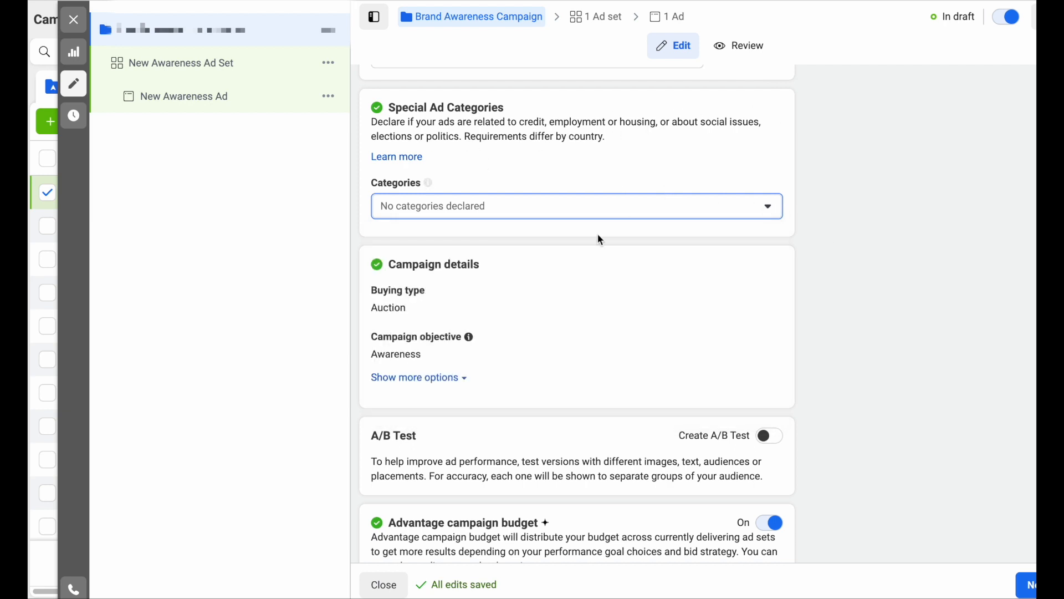
- Expand and collapse the extra campaign options such as the spending limit
{"action": "scroll", "coordinate": [600, 237], "scroll_direction": "down", "scroll_amount": 2}
{"action": "scroll", "coordinate": [599, 237], "scroll_direction": "down", "scroll_amount": 1}
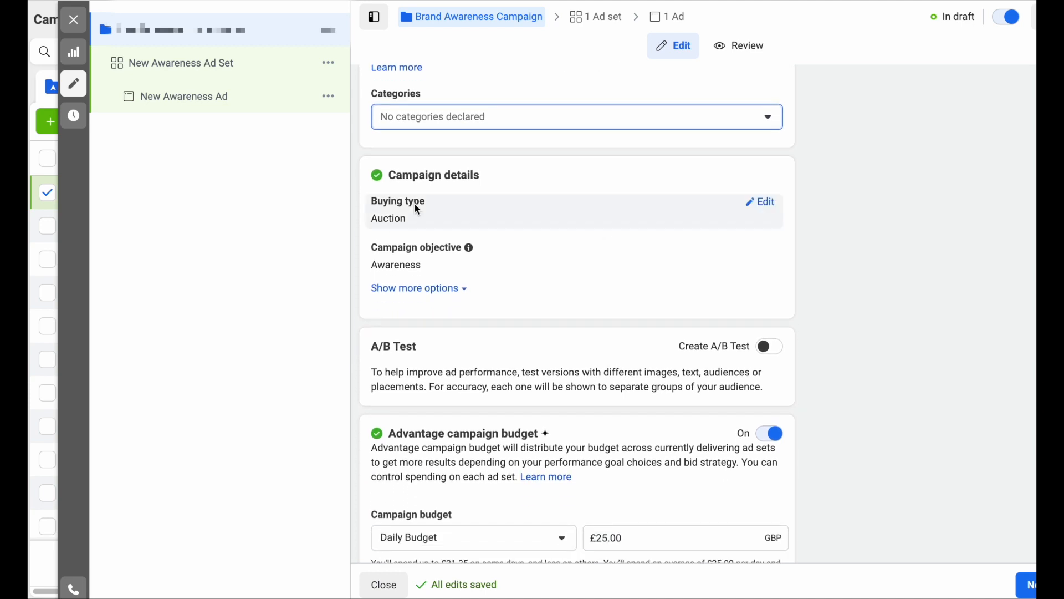
{"action": "scroll", "coordinate": [463, 244], "scroll_direction": "down", "scroll_amount": 2}
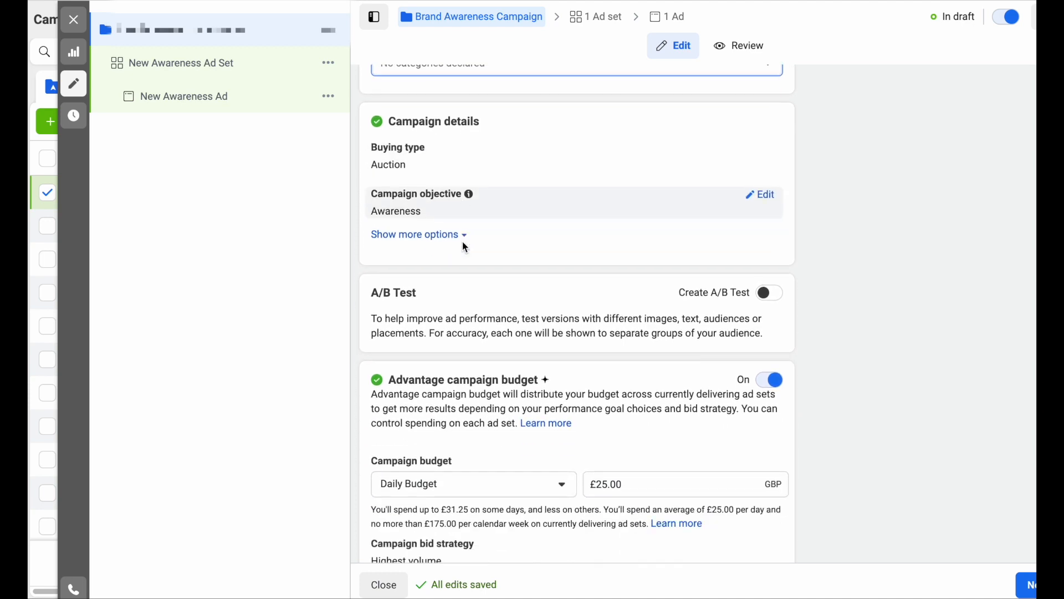
{"action": "left_click", "coordinate": [465, 216]}
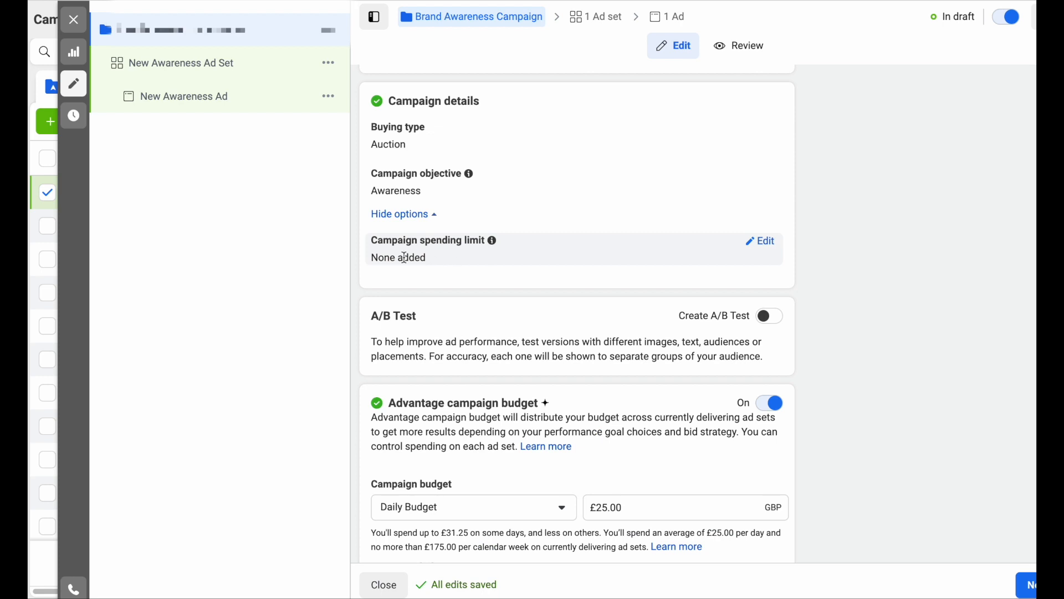
{"action": "left_click", "coordinate": [428, 217]}
{"action": "scroll", "coordinate": [431, 222], "scroll_direction": "down", "scroll_amount": 1}
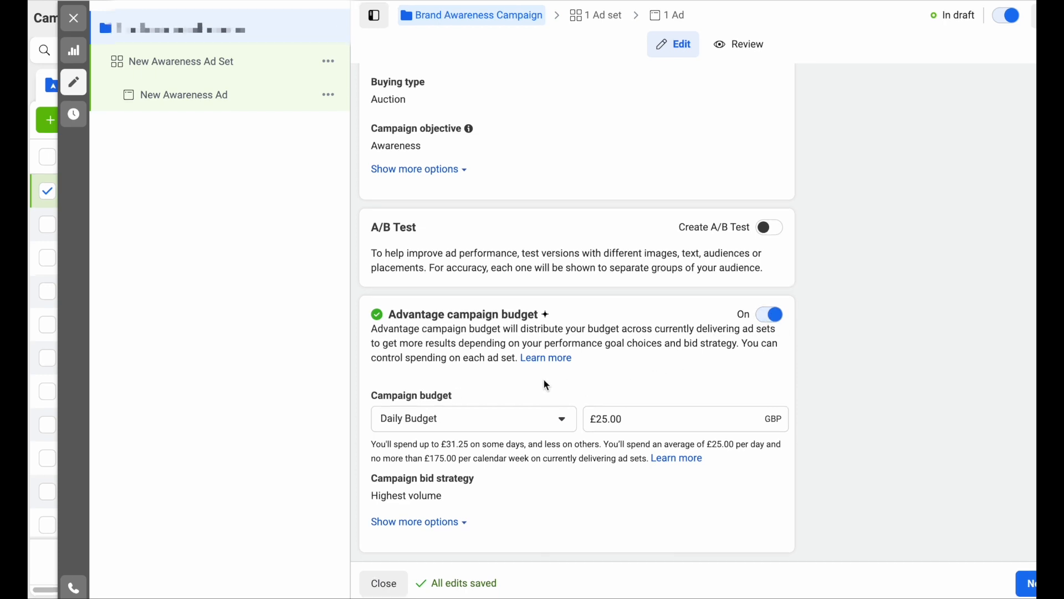
- Keep a Daily Budget and lower it from £25.00 to £10.00
{"action": "left_click", "coordinate": [565, 426]}
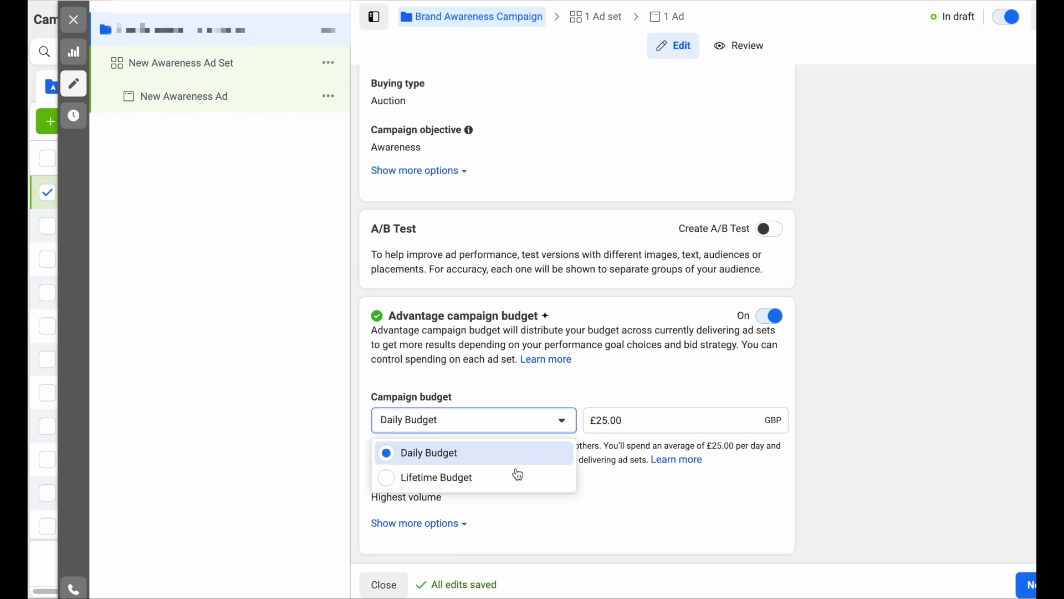
{"action": "left_click", "coordinate": [581, 381]}
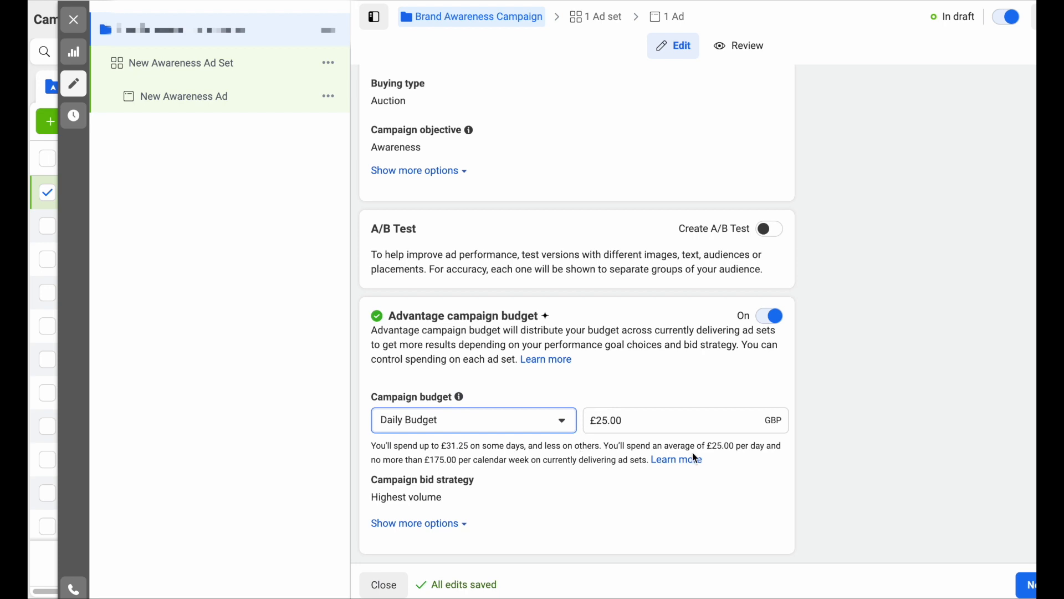
{"action": "left_click", "coordinate": [608, 422]}
{"action": "key", "text": "BackSpace"}
{"action": "key", "text": "BackSpace"}
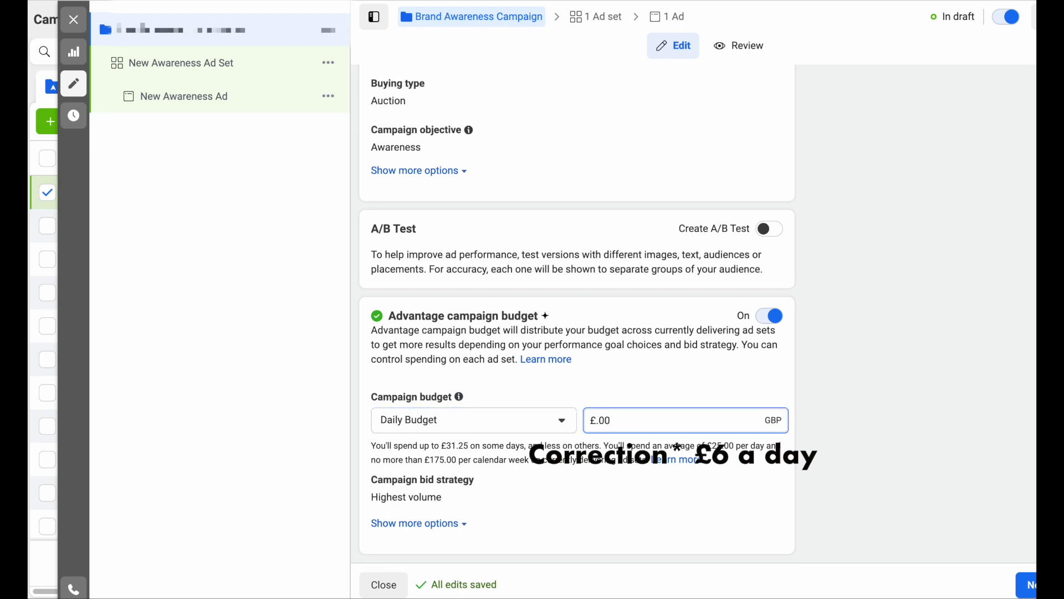
{"action": "type", "text": "10"}
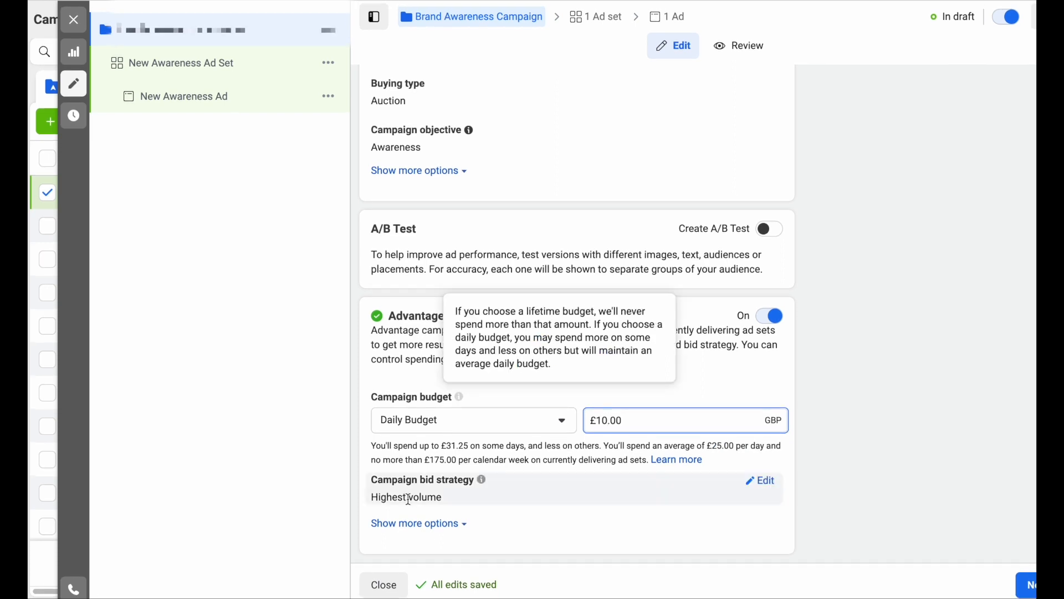
{"action": "left_click", "coordinate": [446, 527]}
{"action": "scroll", "coordinate": [447, 527], "scroll_direction": "down", "scroll_amount": 1}
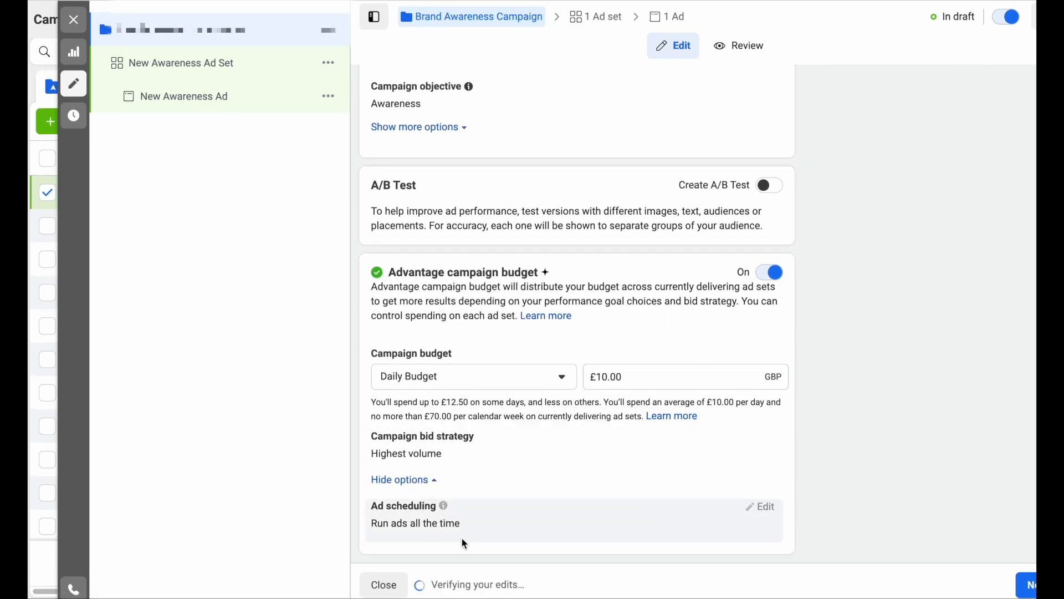
{"action": "left_click", "coordinate": [427, 480]}
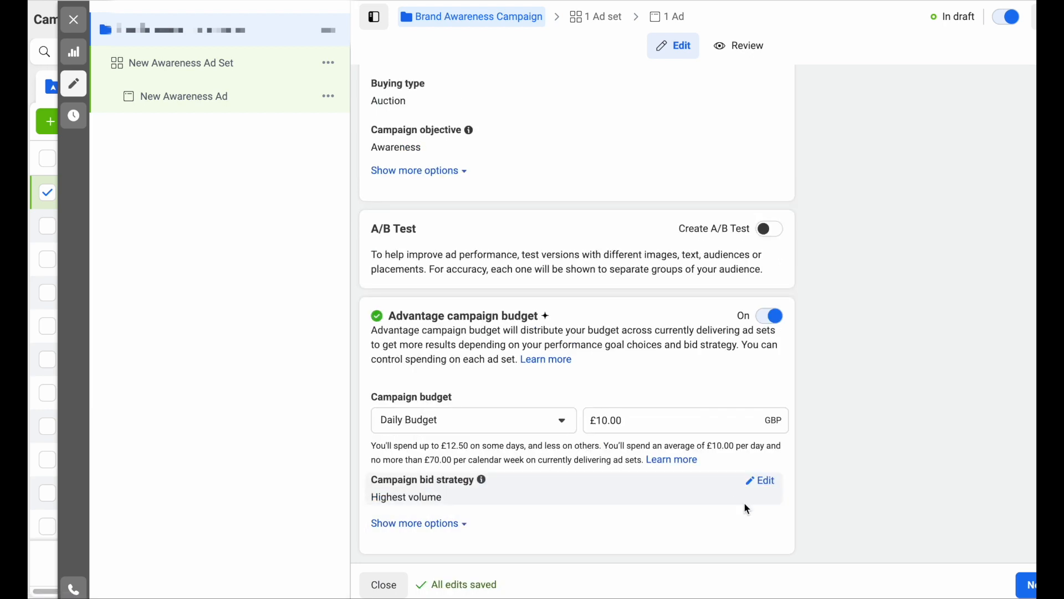
- Move to the ad set and rename it 'women 26- 60 yrs'
{"action": "left_click", "coordinate": [1027, 585]}
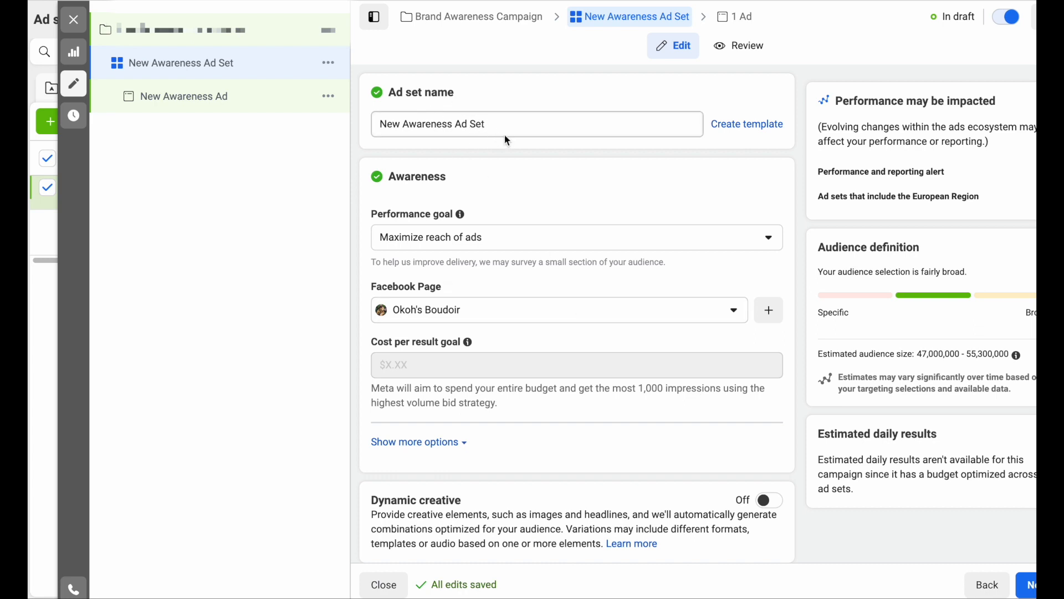
{"action": "triple_click", "coordinate": [480, 126]}
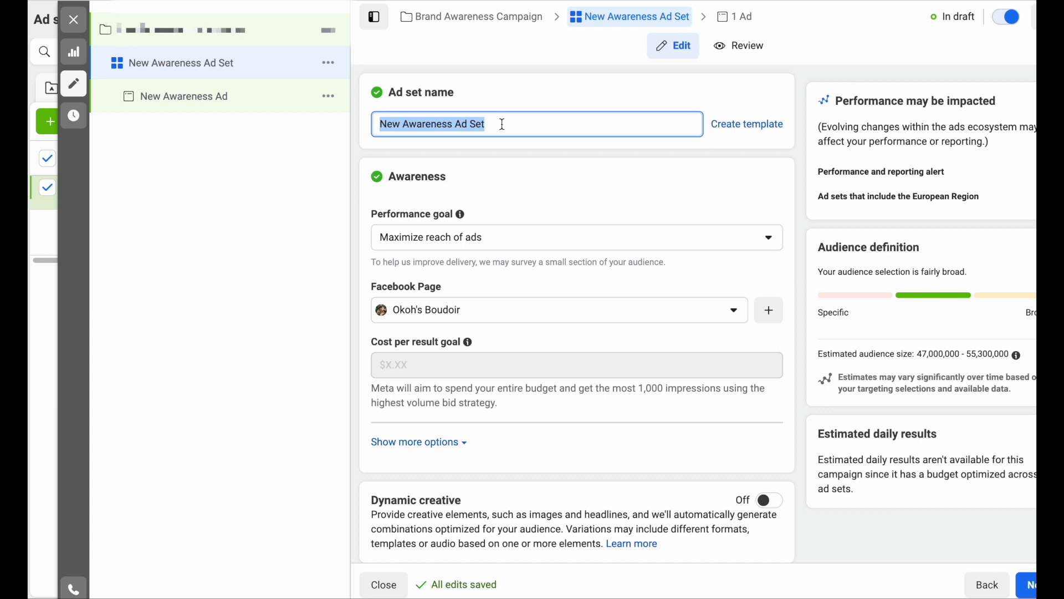
{"action": "type", "text": "women"}
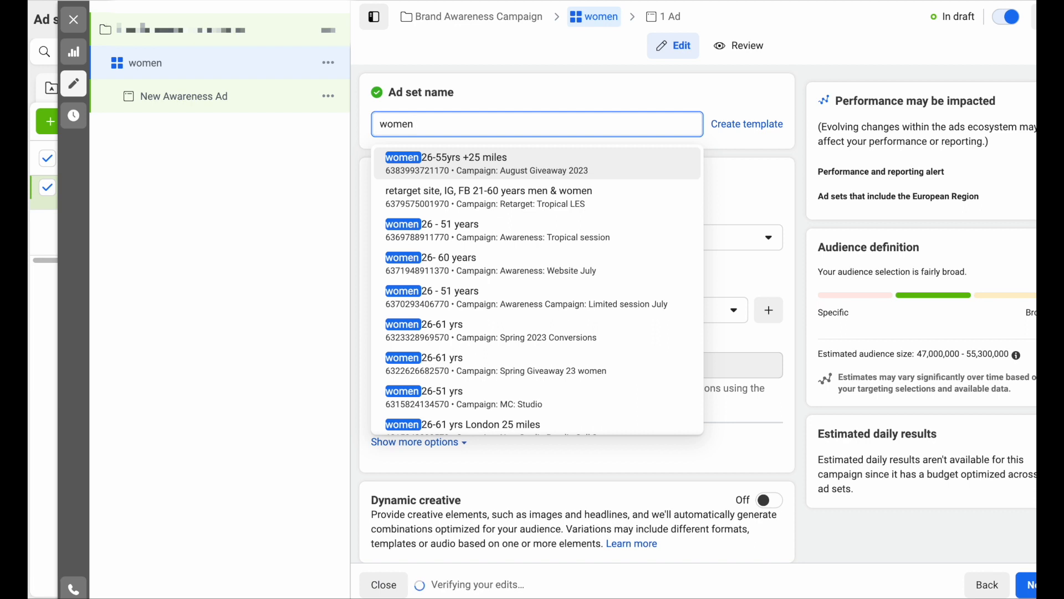
{"action": "type", "text": " 26-"}
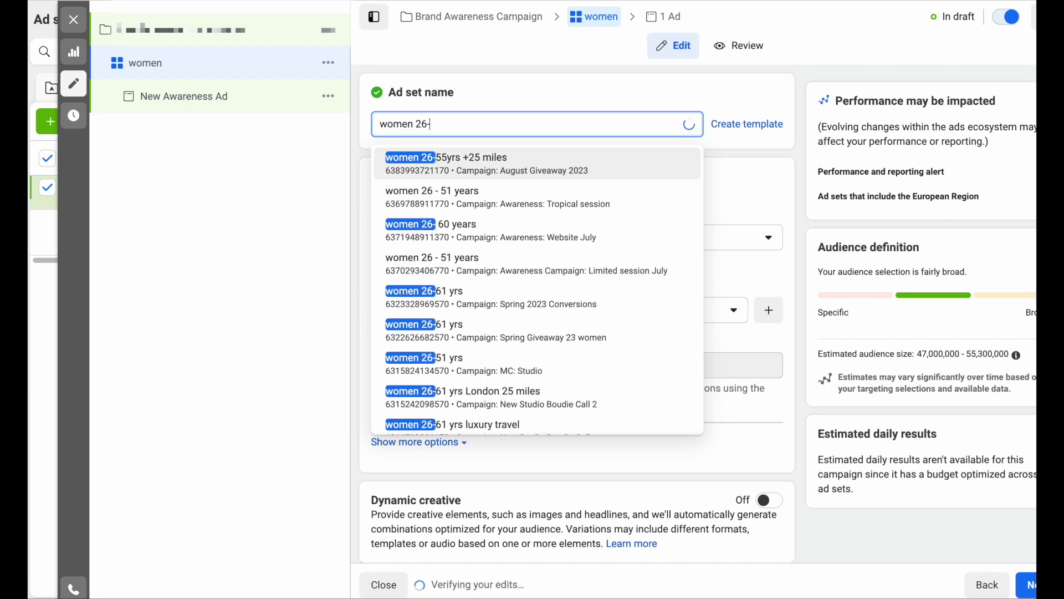
{"action": "type", "text": " 60 y"}
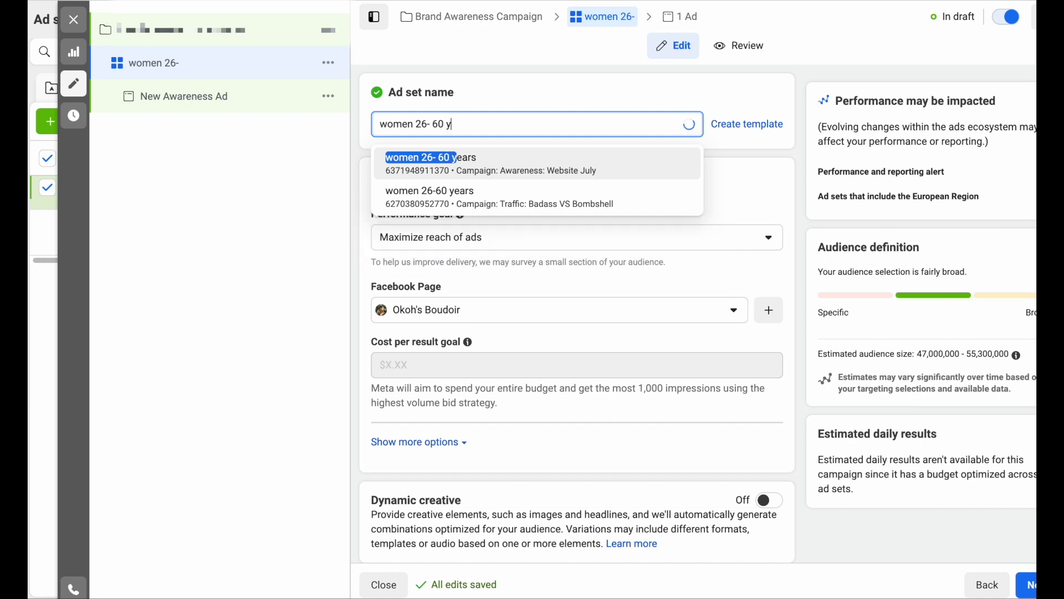
{"action": "type", "text": "rs"}
{"action": "left_click", "coordinate": [516, 156]}
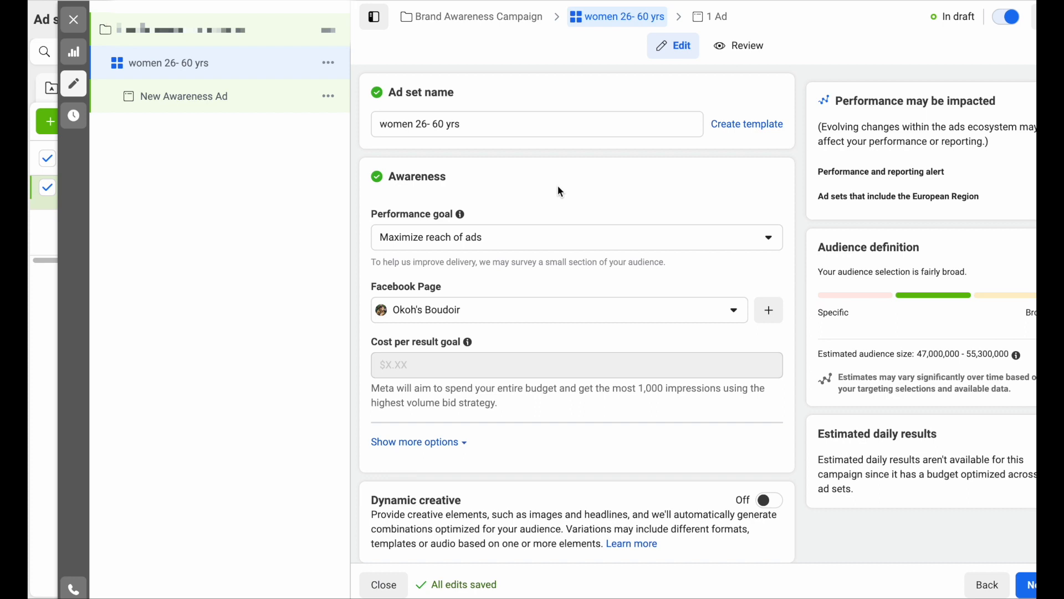
- Set the performance goal to Maximize number of impressions, leaving the Facebook Page unchanged
{"action": "scroll", "coordinate": [558, 185], "scroll_direction": "down", "scroll_amount": 3}
{"action": "scroll", "coordinate": [558, 186], "scroll_direction": "up", "scroll_amount": 3}
{"action": "scroll", "coordinate": [558, 186], "scroll_direction": "down", "scroll_amount": 2}
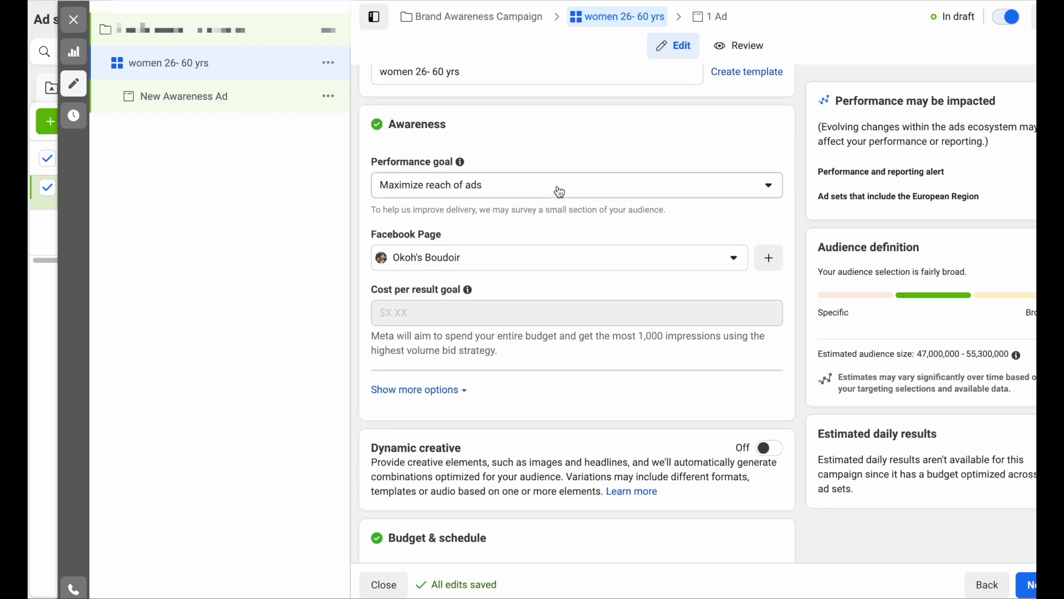
{"action": "scroll", "coordinate": [560, 192], "scroll_direction": "down", "scroll_amount": 1}
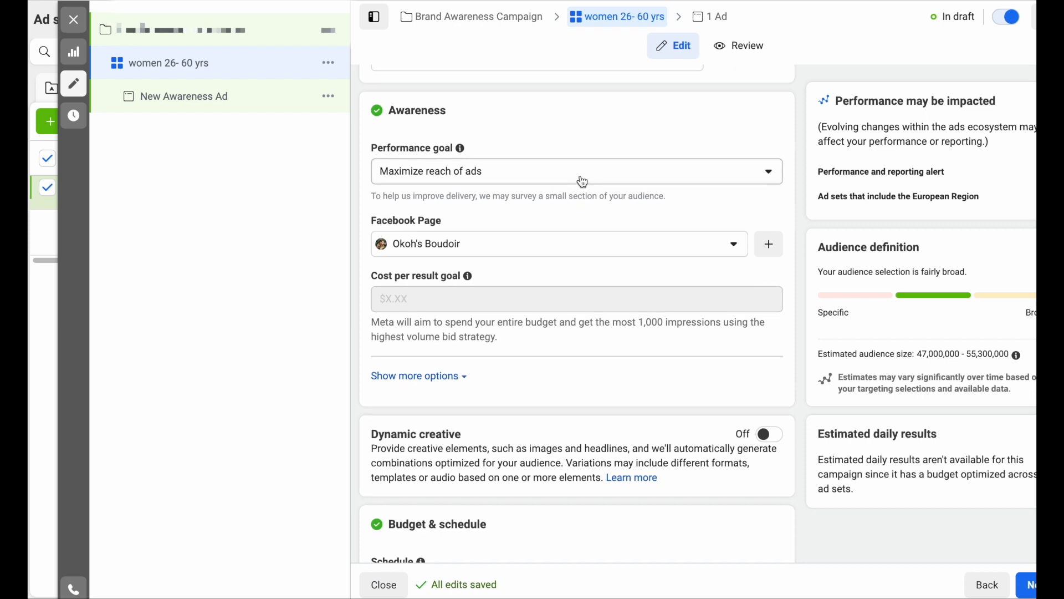
{"action": "left_click", "coordinate": [582, 178]}
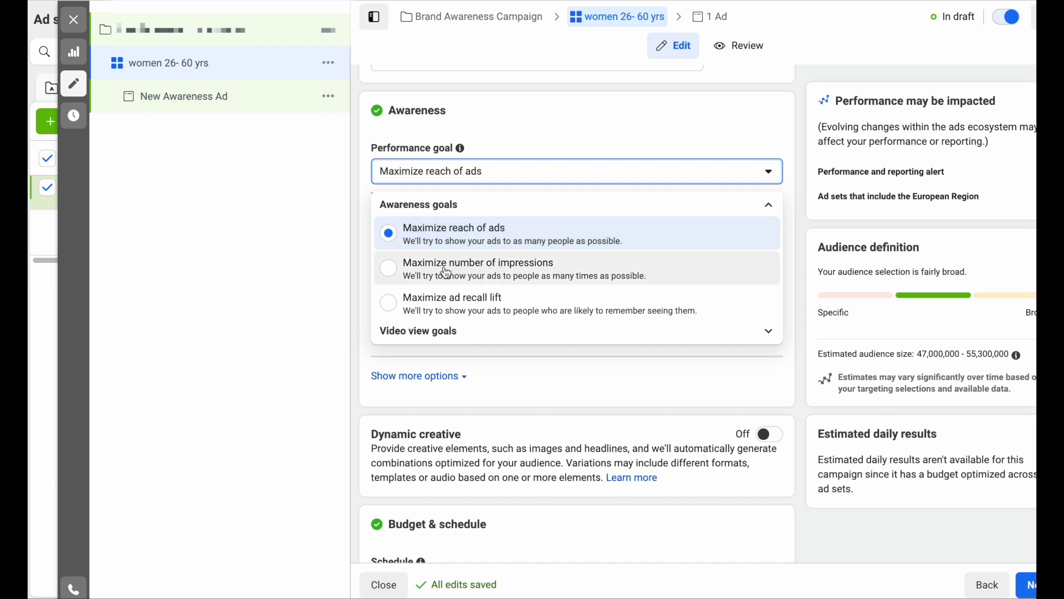
{"action": "left_click", "coordinate": [611, 271]}
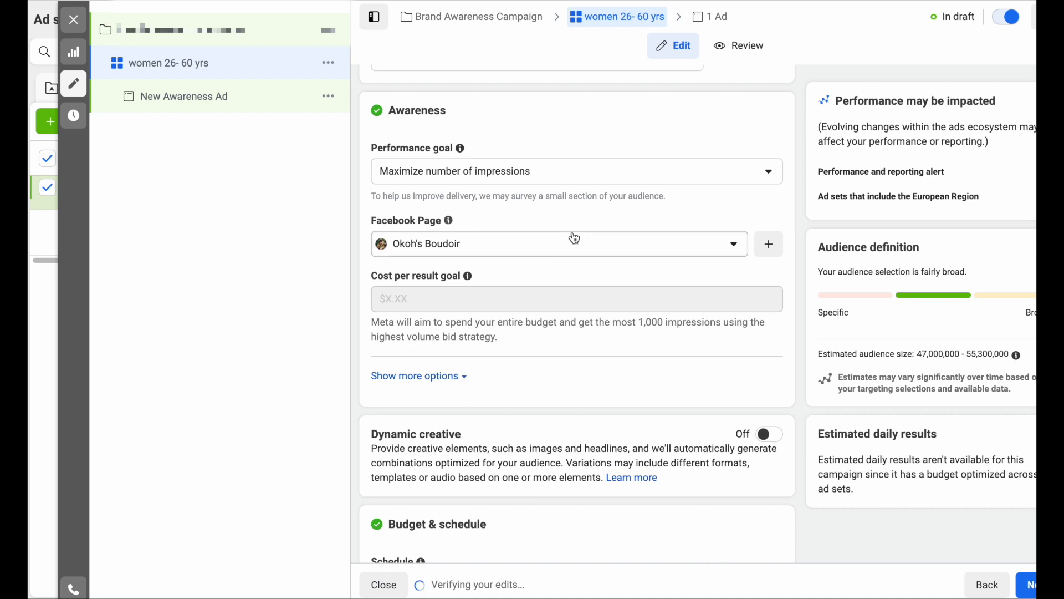
{"action": "left_click", "coordinate": [737, 253]}
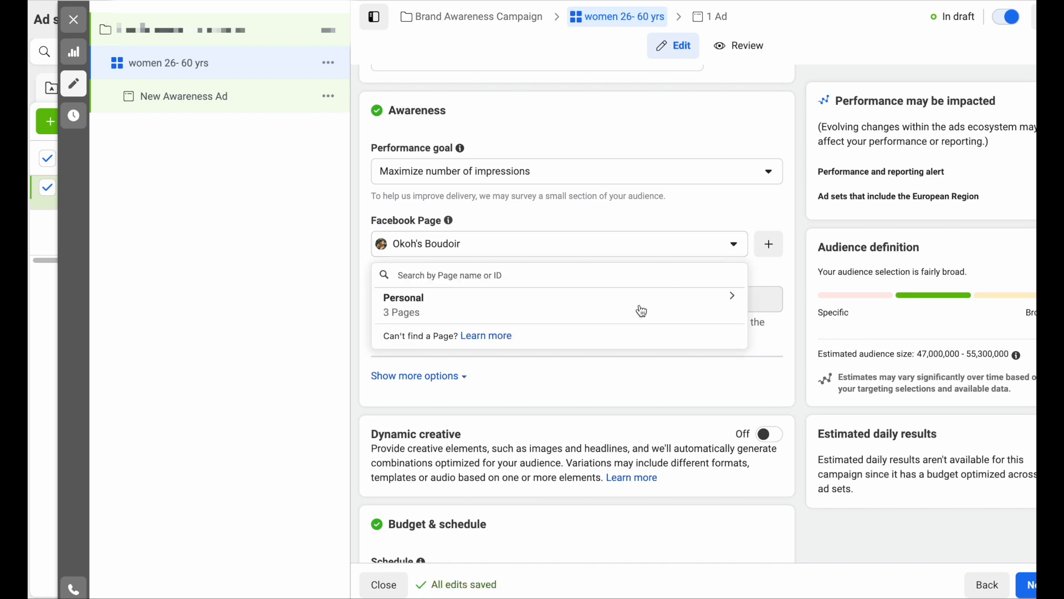
{"action": "left_click", "coordinate": [711, 218]}
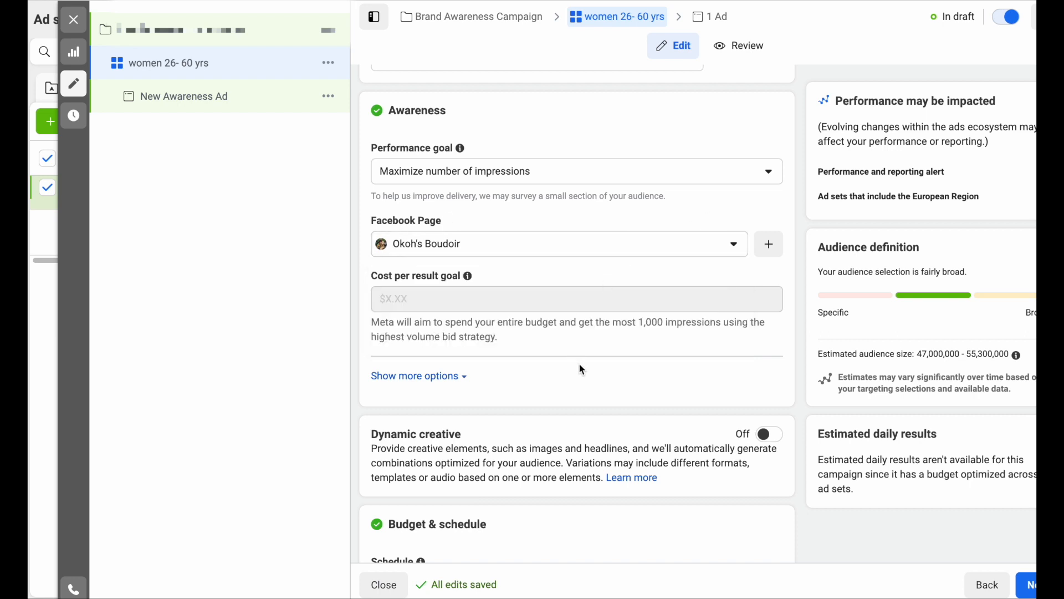
{"action": "scroll", "coordinate": [582, 370], "scroll_direction": "down", "scroll_amount": 3}
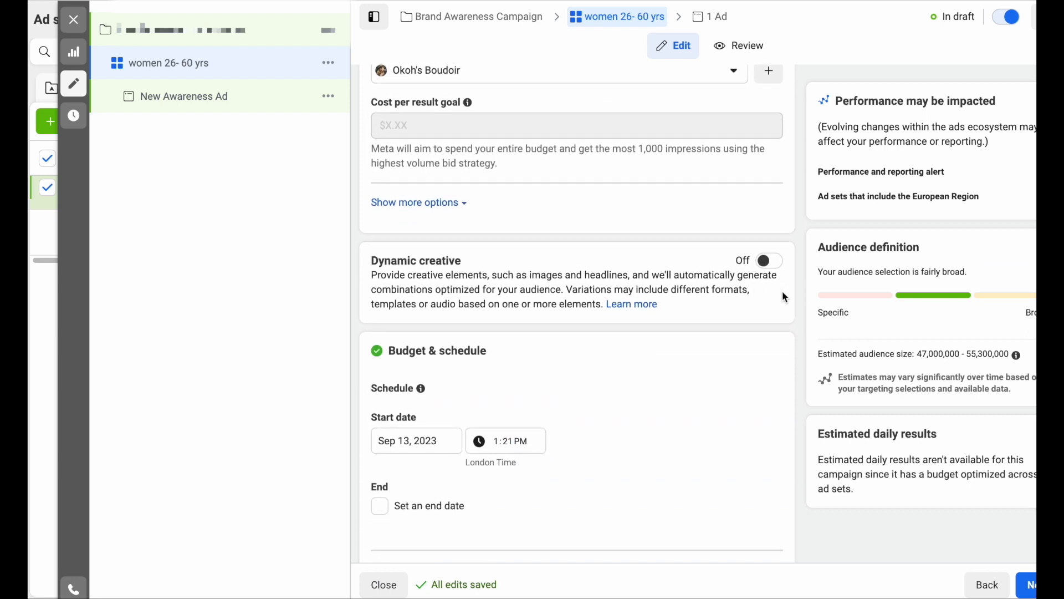
- Enable dynamic creative for the ad set and confirm the prompt
{"action": "left_click", "coordinate": [765, 261]}
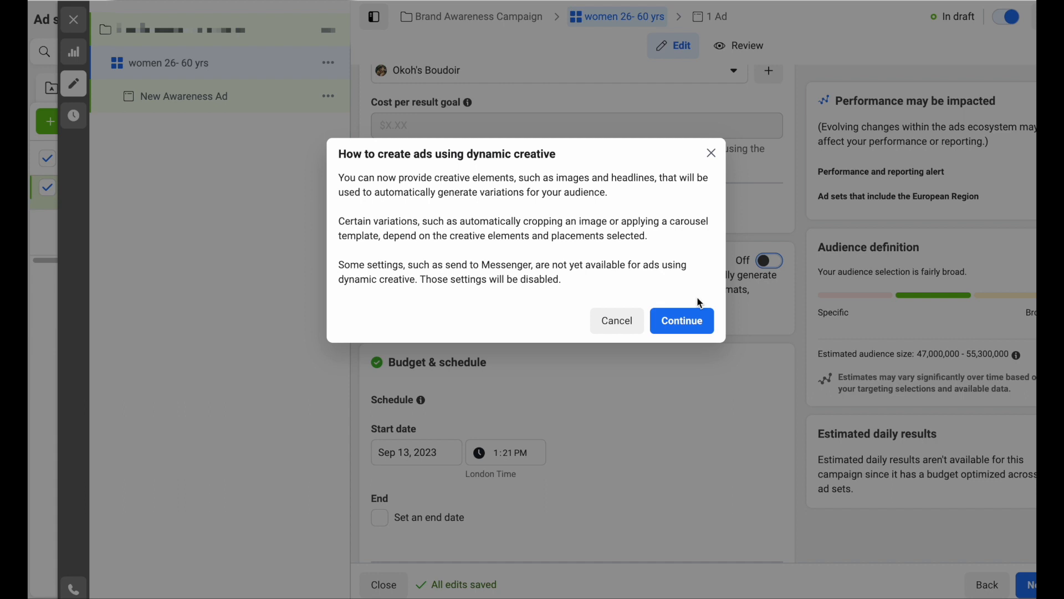
{"action": "left_click", "coordinate": [692, 320]}
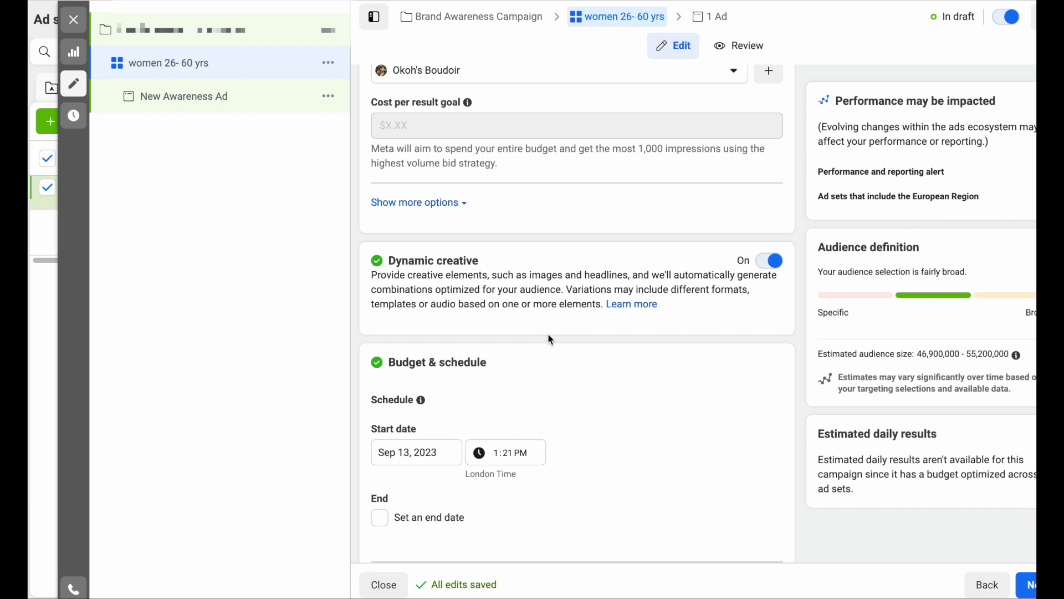
{"action": "scroll", "coordinate": [551, 339], "scroll_direction": "down", "scroll_amount": 3}
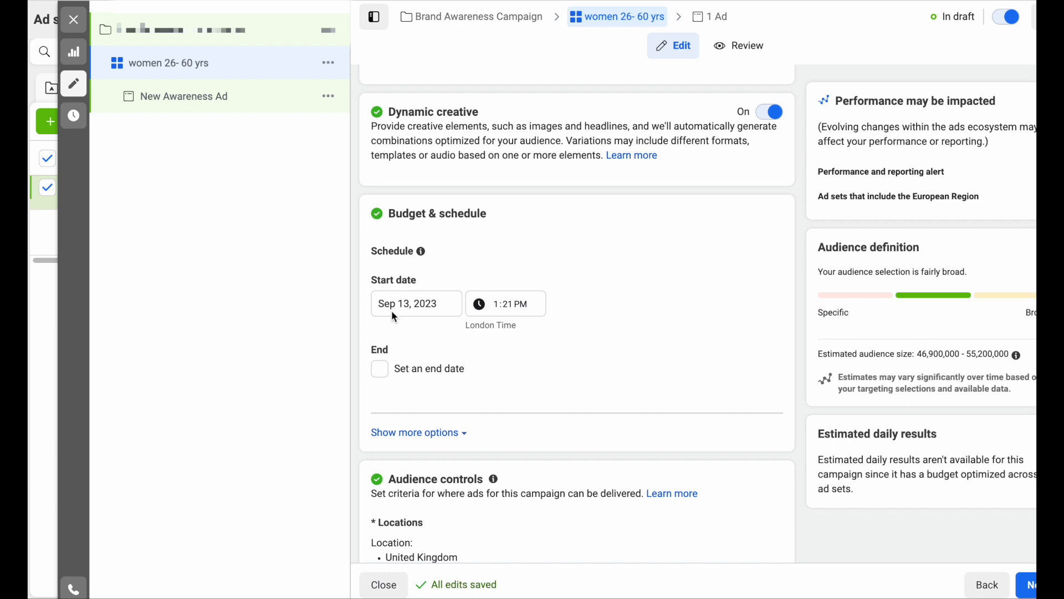
{"action": "scroll", "coordinate": [490, 388], "scroll_direction": "down", "scroll_amount": 3}
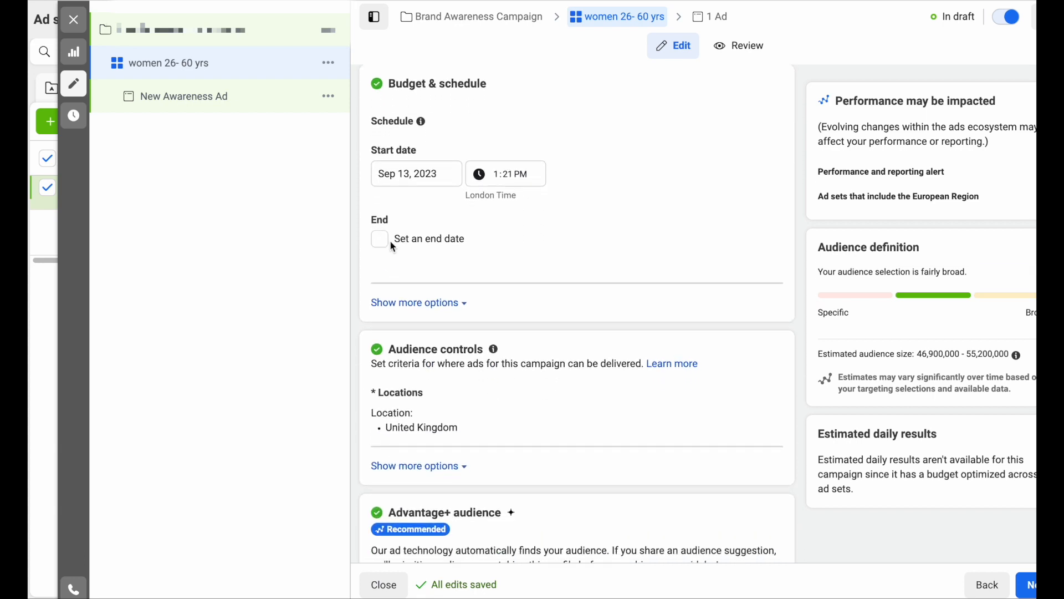
{"action": "scroll", "coordinate": [392, 253], "scroll_direction": "down", "scroll_amount": 2}
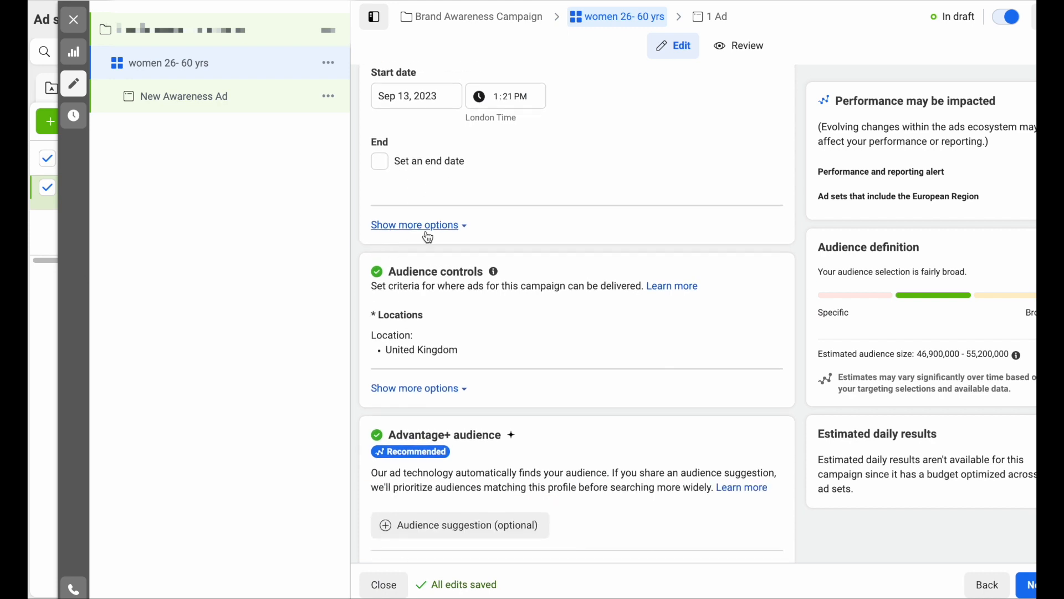
{"action": "left_click", "coordinate": [427, 227]}
{"action": "left_click", "coordinate": [427, 232]}
{"action": "scroll", "coordinate": [455, 233], "scroll_direction": "down", "scroll_amount": 3}
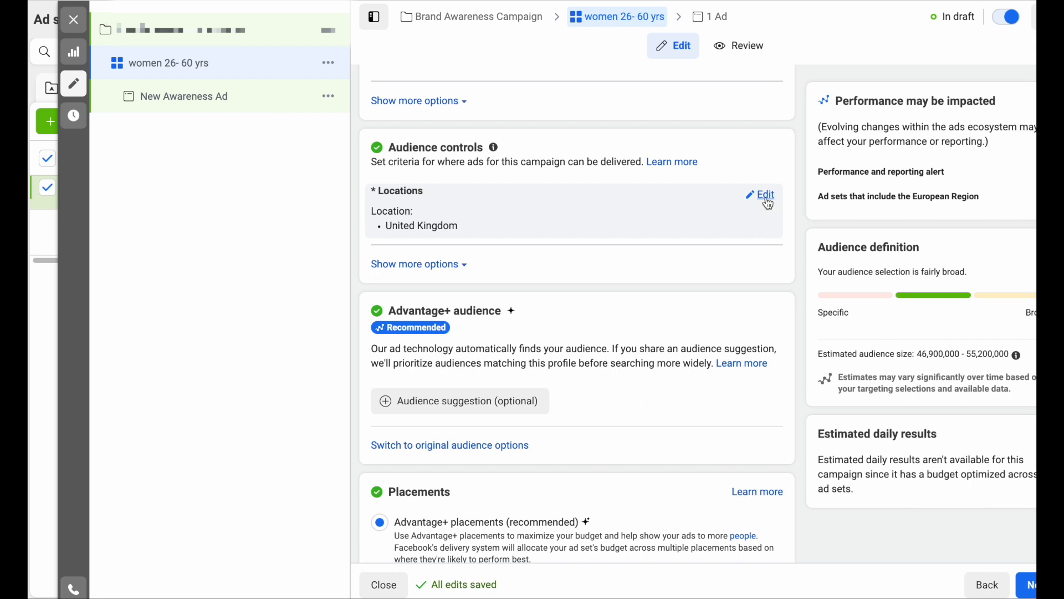
- Replace the United Kingdom location with London, England and a +50mi radius
{"action": "left_click", "coordinate": [763, 195]}
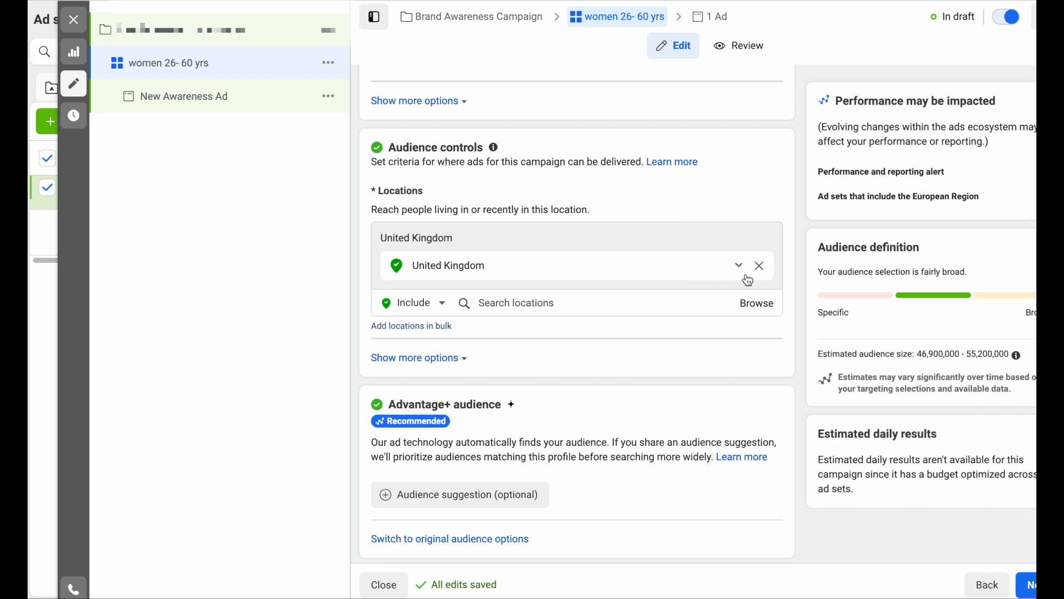
{"action": "left_click", "coordinate": [738, 268]}
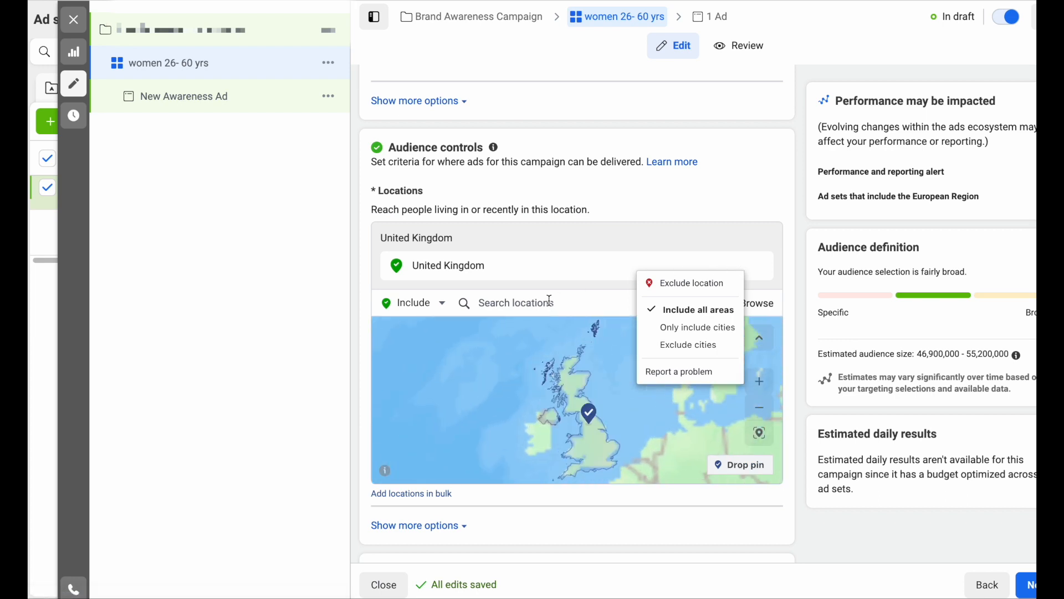
{"action": "left_click", "coordinate": [554, 303]}
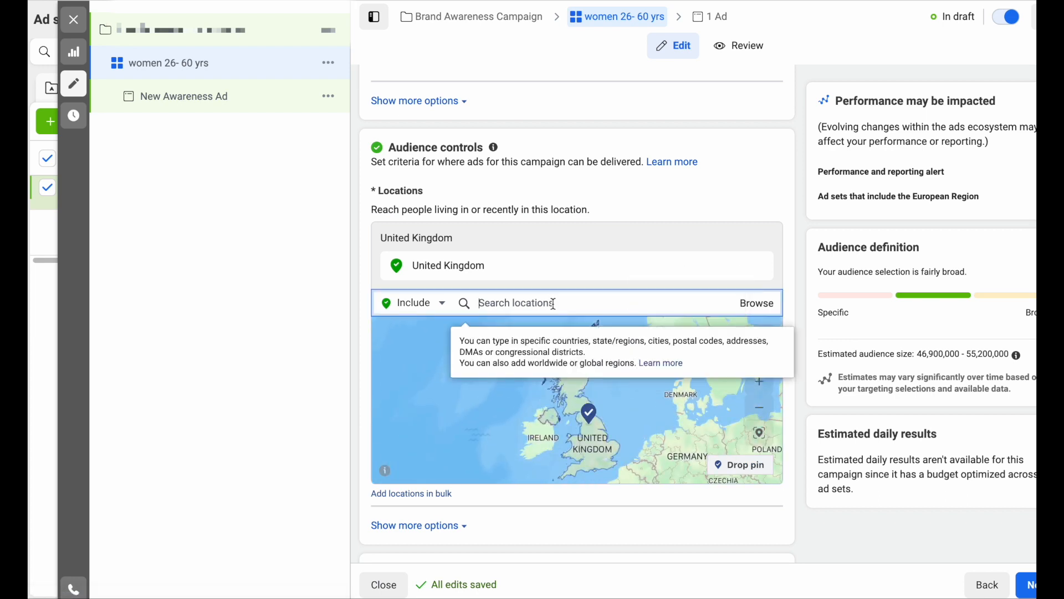
{"action": "type", "text": "l"}
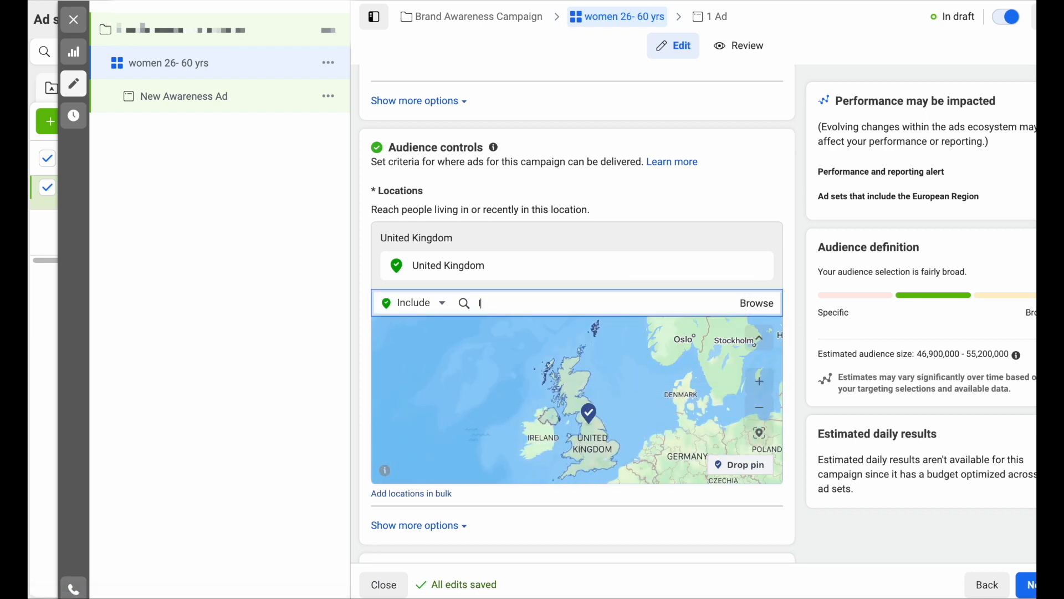
{"action": "type", "text": "on"}
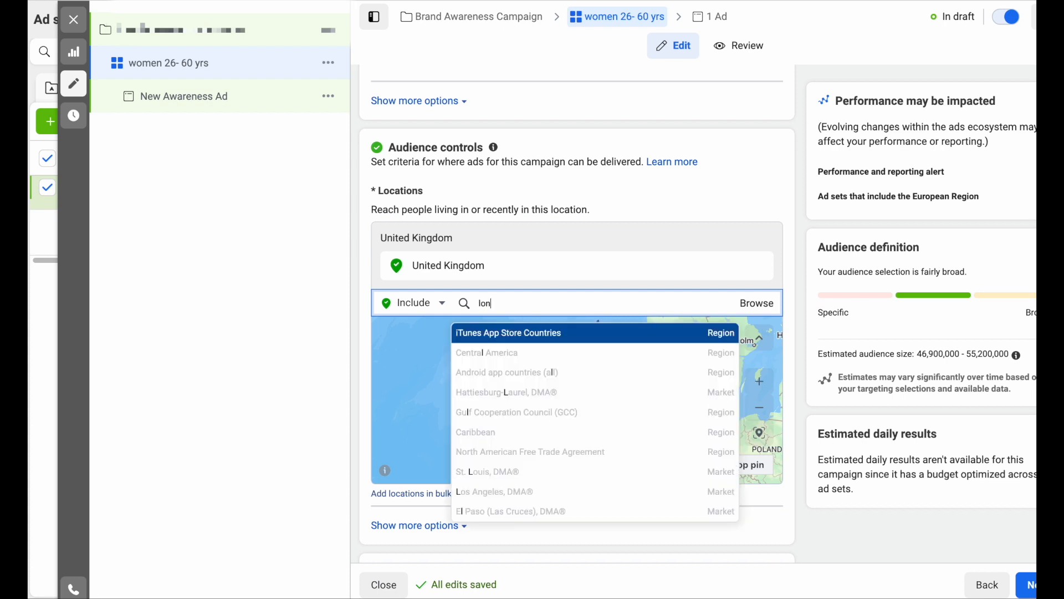
{"action": "type", "text": "don"}
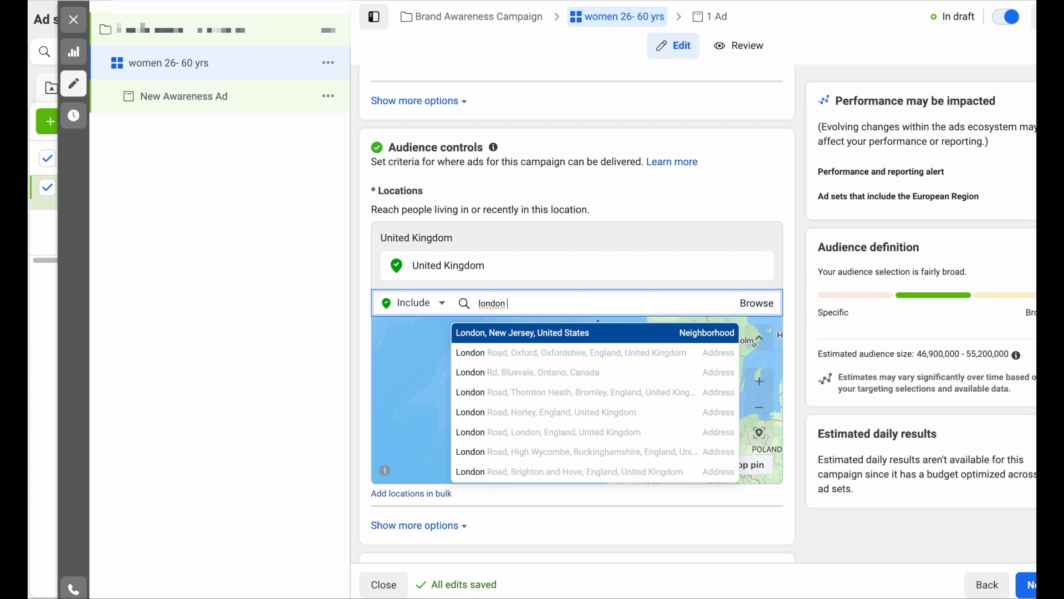
{"action": "type", "text": ", en"}
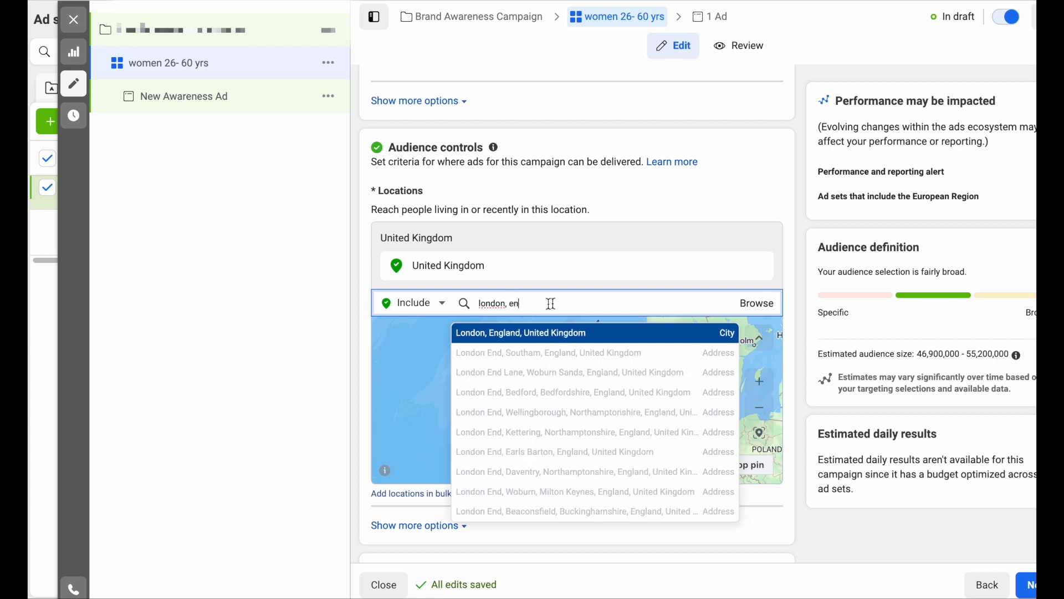
{"action": "left_click", "coordinate": [511, 334]}
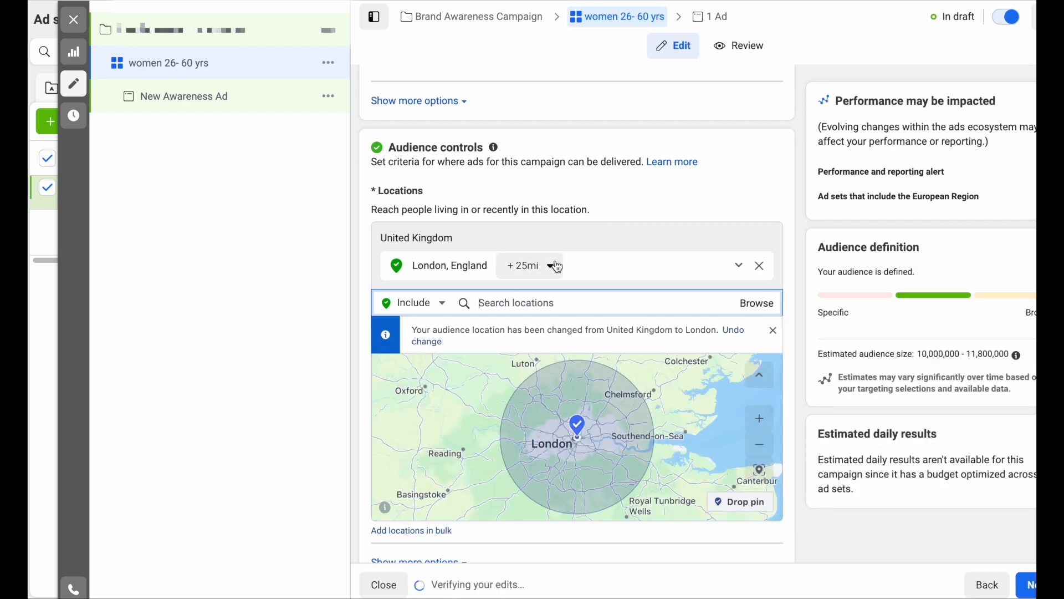
{"action": "left_click", "coordinate": [554, 266]}
{"action": "left_click_drag", "start_coordinate": [549, 364], "coordinate": [579, 360]}
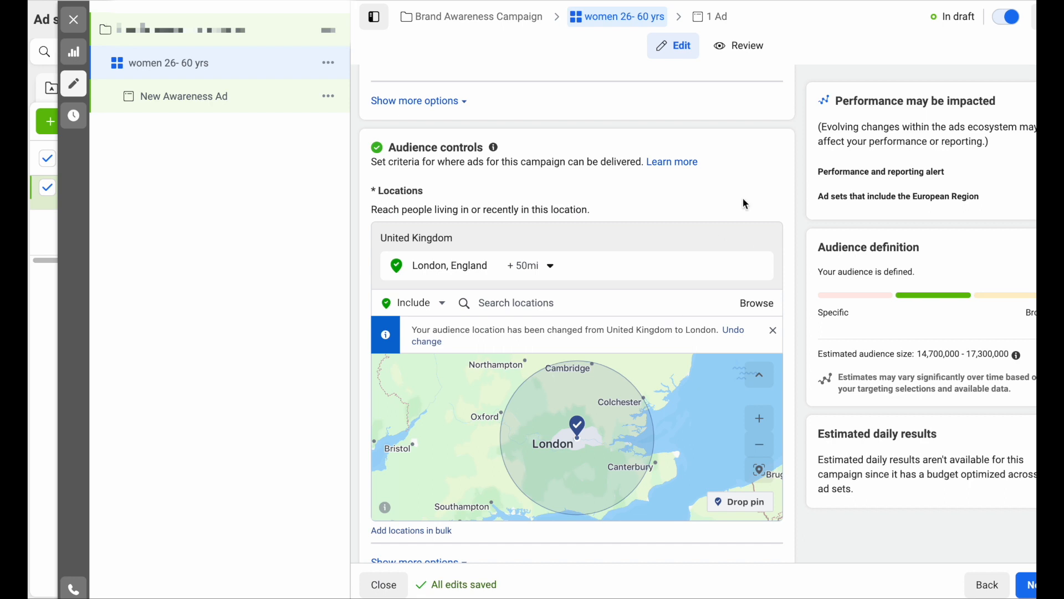
- Switch from Advantage+ audience to the original audience options for building a new audience
{"action": "scroll", "coordinate": [746, 204], "scroll_direction": "down", "scroll_amount": 5}
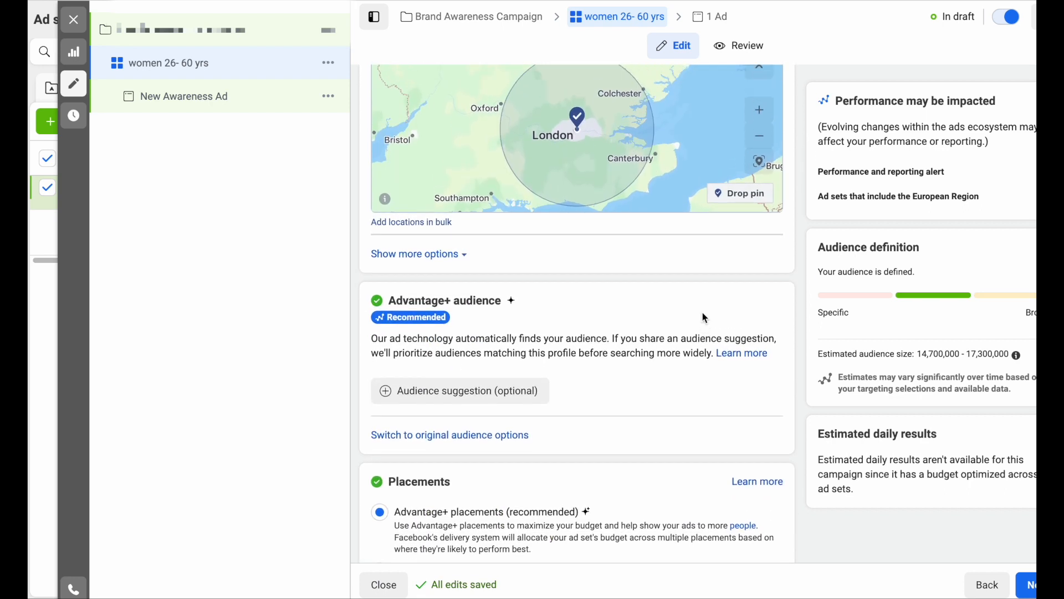
{"action": "scroll", "coordinate": [702, 311], "scroll_direction": "up", "scroll_amount": 2}
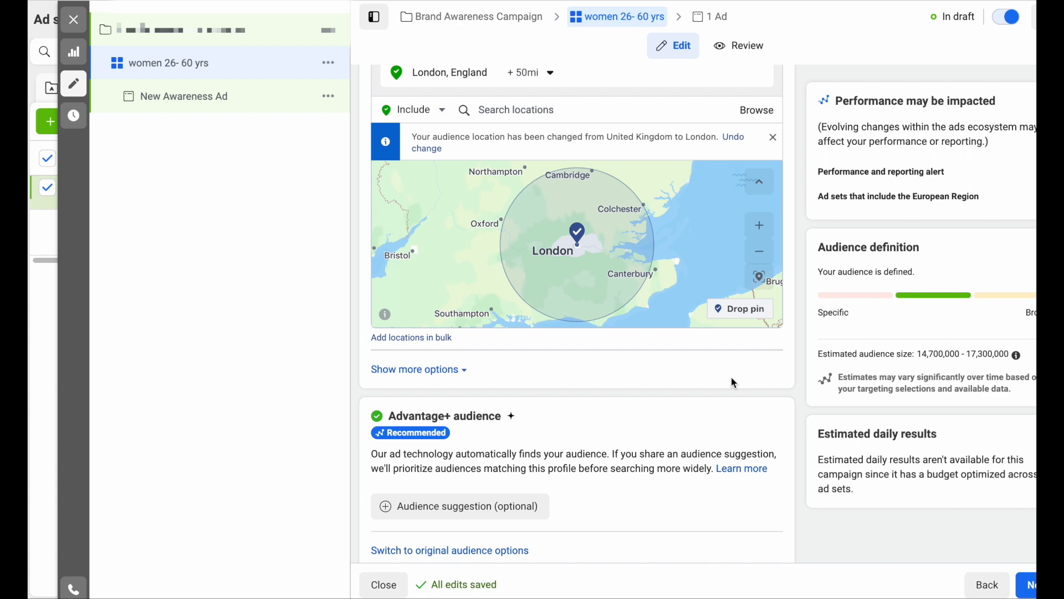
{"action": "scroll", "coordinate": [731, 378], "scroll_direction": "up", "scroll_amount": 1}
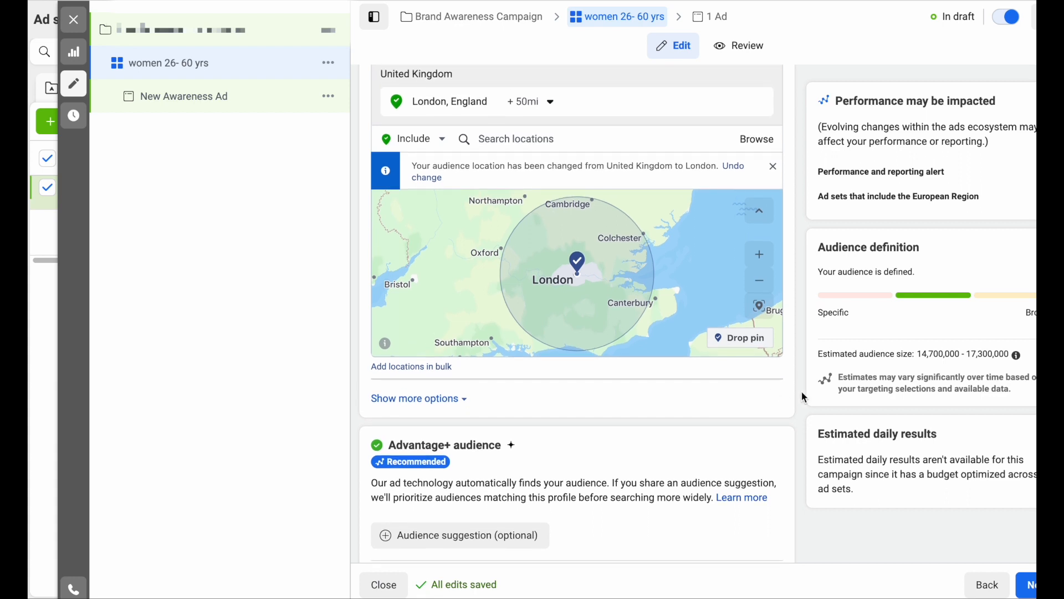
{"action": "scroll", "coordinate": [665, 402], "scroll_direction": "down", "scroll_amount": 1}
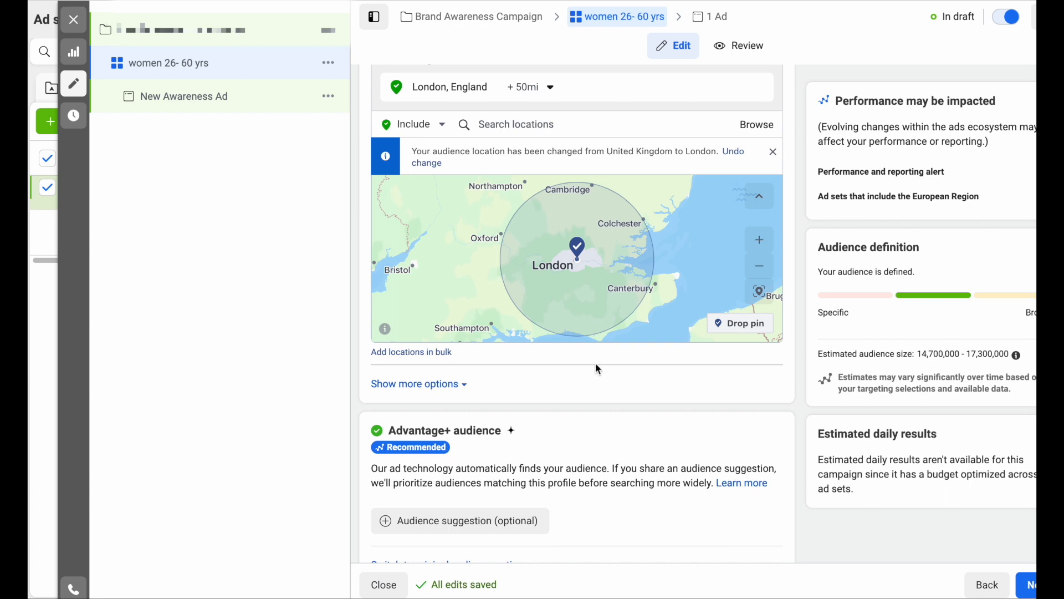
{"action": "scroll", "coordinate": [599, 369], "scroll_direction": "down", "scroll_amount": 5}
{"action": "scroll", "coordinate": [599, 369], "scroll_direction": "down", "scroll_amount": 1}
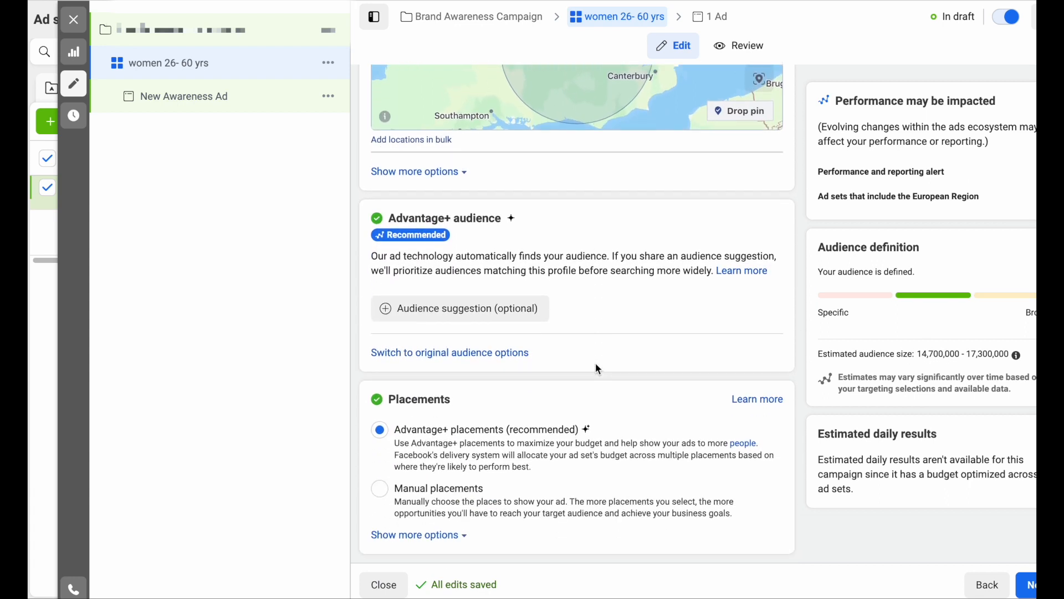
{"action": "left_click", "coordinate": [457, 357]}
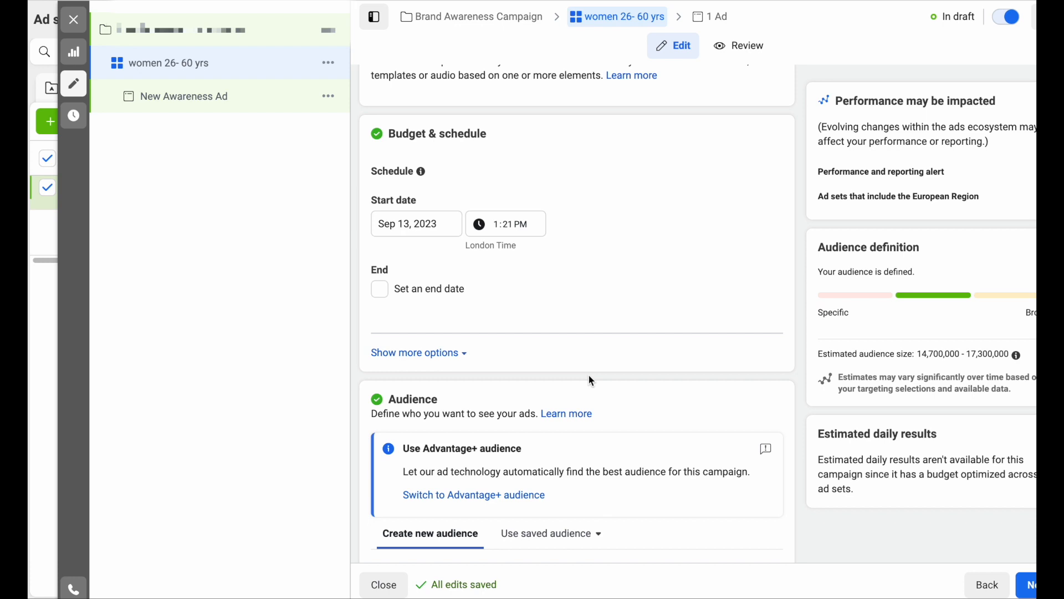
- Set the age range to 26–60 and gender to Women, narrowing reach to 5.1–6.0 million
{"action": "scroll", "coordinate": [589, 376], "scroll_direction": "down", "scroll_amount": 7}
{"action": "scroll", "coordinate": [589, 376], "scroll_direction": "down", "scroll_amount": 3}
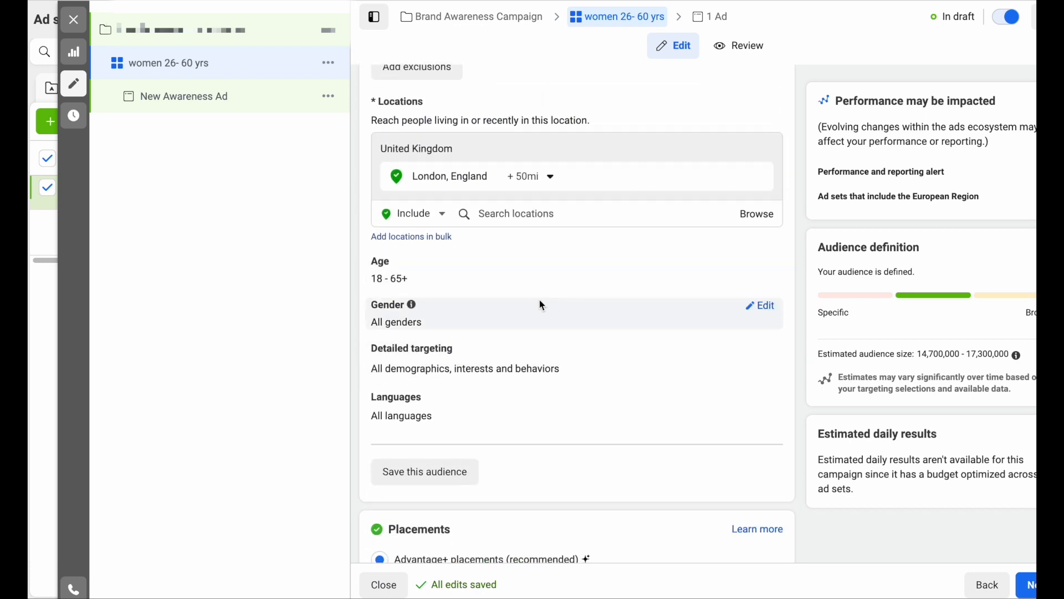
{"action": "left_click", "coordinate": [758, 263]}
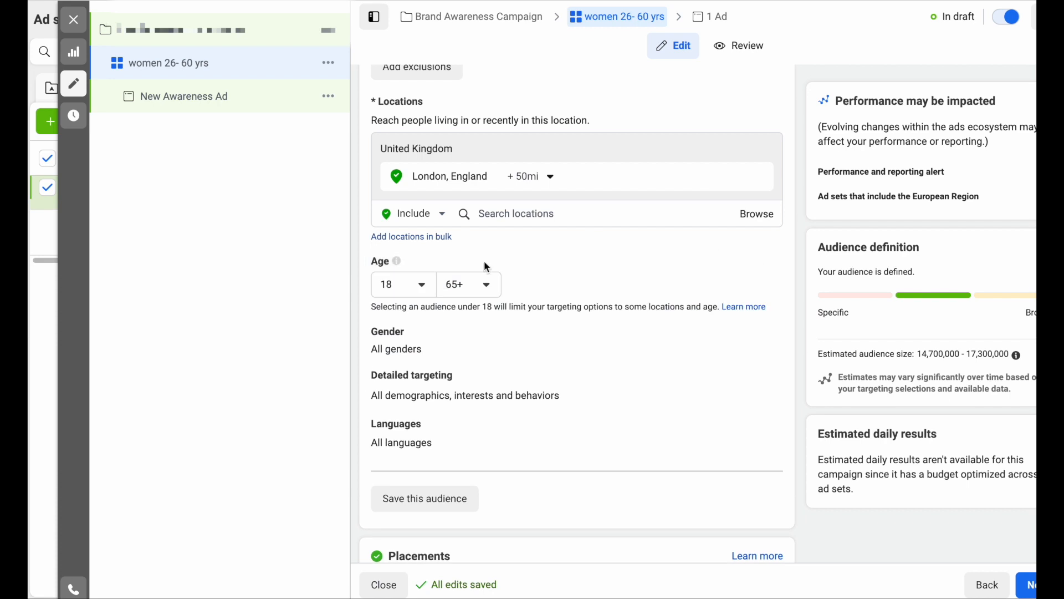
{"action": "left_click", "coordinate": [424, 289]}
{"action": "scroll", "coordinate": [402, 452], "scroll_direction": "down", "scroll_amount": 3}
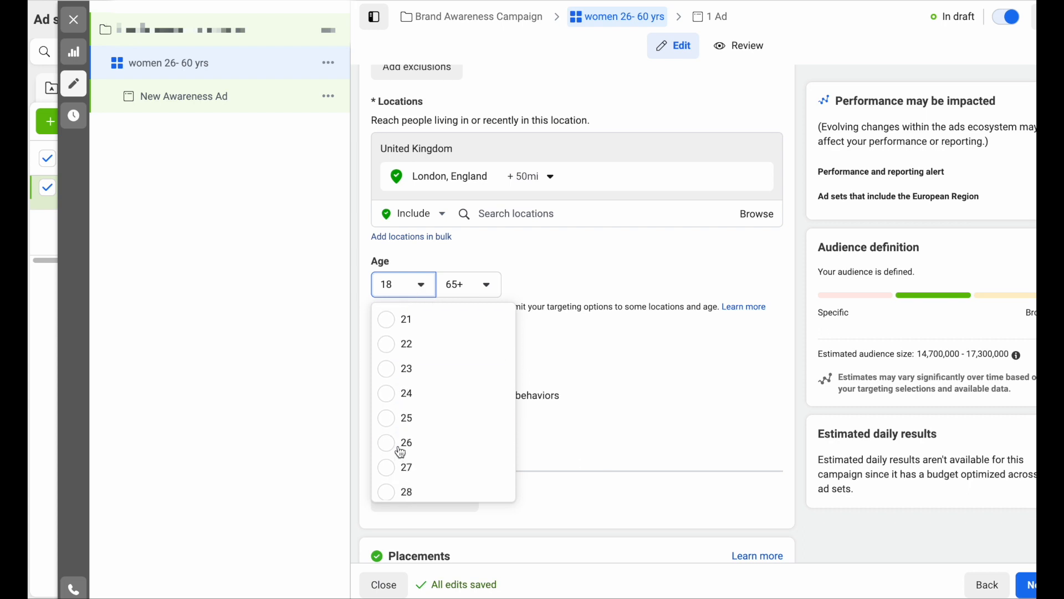
{"action": "scroll", "coordinate": [402, 452], "scroll_direction": "down", "scroll_amount": 2}
{"action": "left_click", "coordinate": [388, 347]}
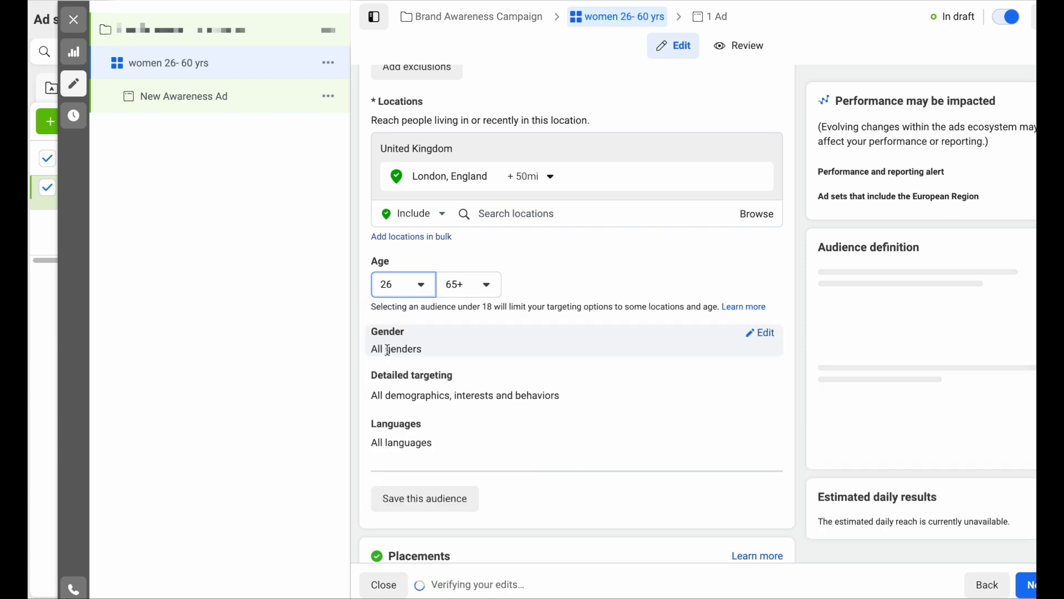
{"action": "left_click", "coordinate": [488, 289]}
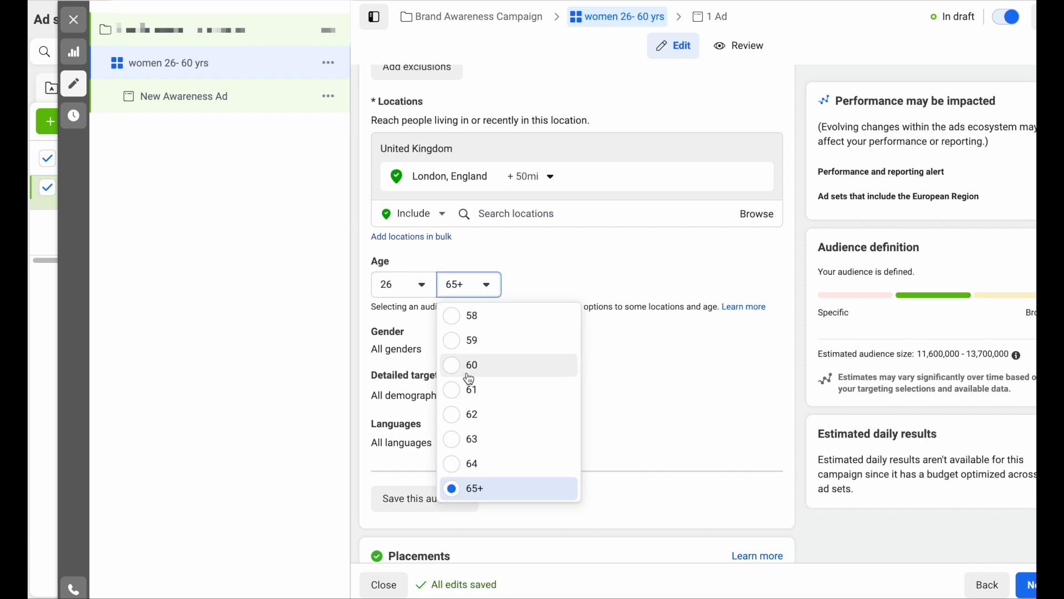
{"action": "left_click", "coordinate": [453, 364]}
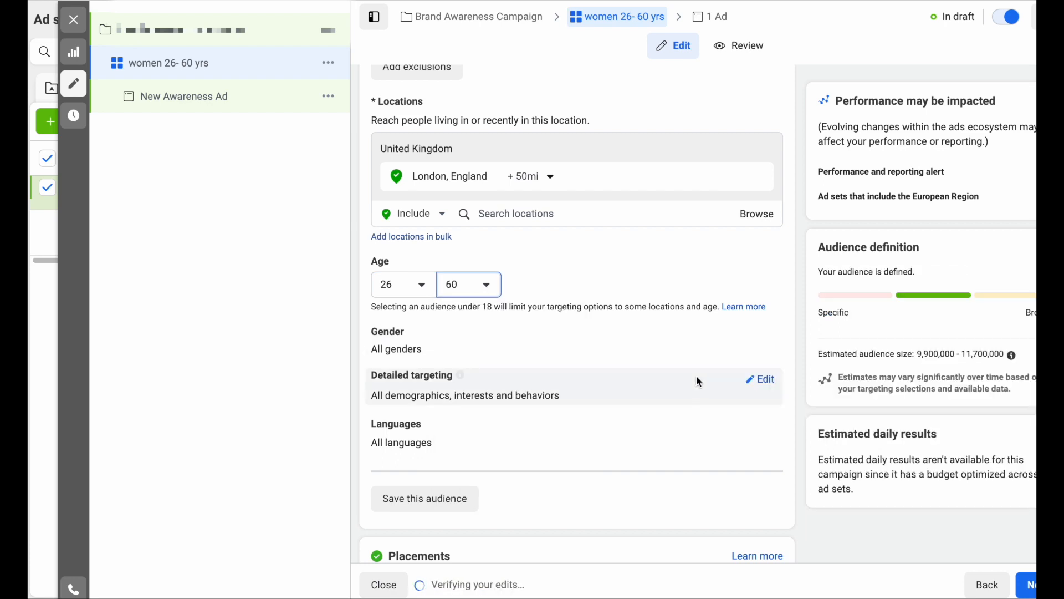
{"action": "left_click", "coordinate": [762, 334]}
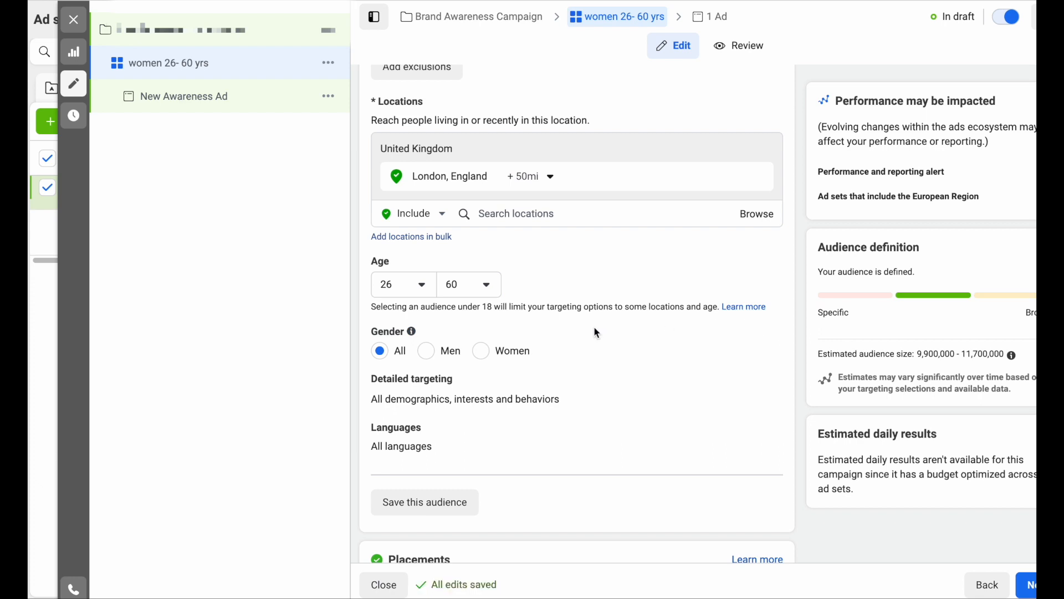
{"action": "left_click", "coordinate": [490, 355]}
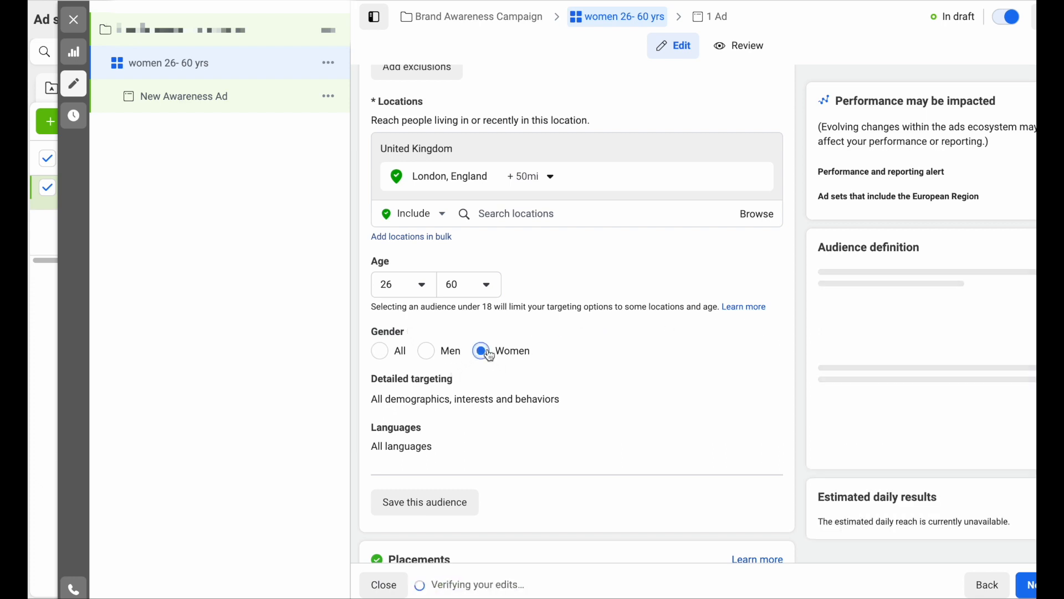
{"action": "scroll", "coordinate": [561, 384], "scroll_direction": "down", "scroll_amount": 2}
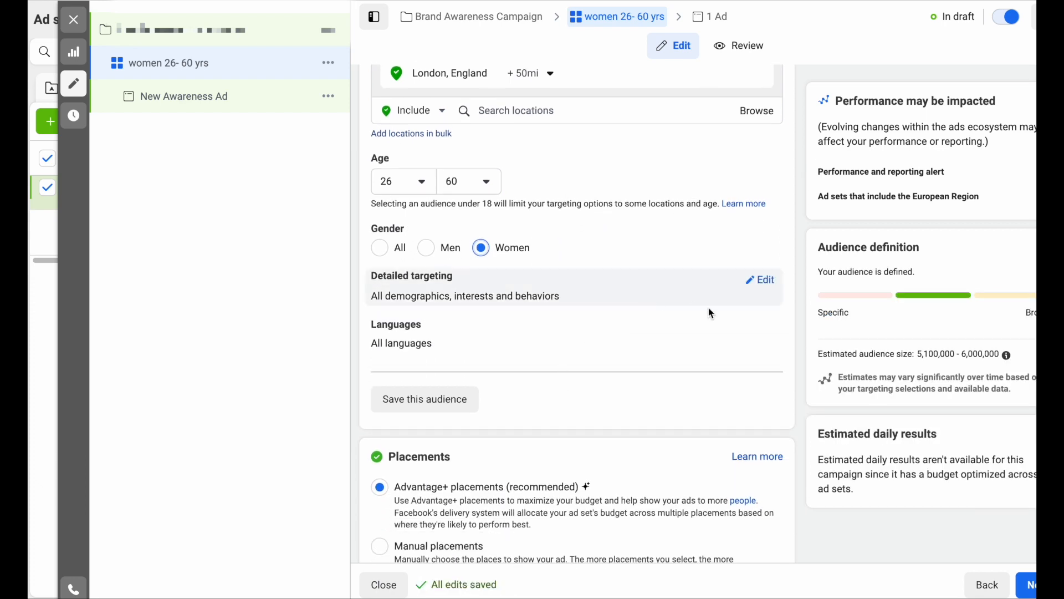
- Open Detailed targeting and switch to browsing its categories
{"action": "left_click", "coordinate": [765, 283]}
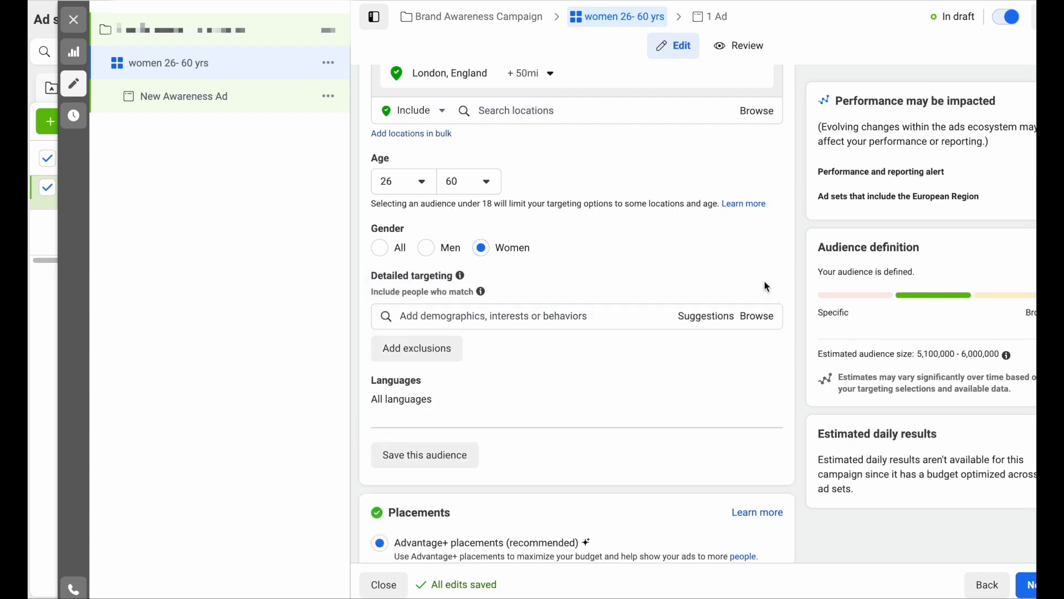
{"action": "left_click", "coordinate": [549, 316]}
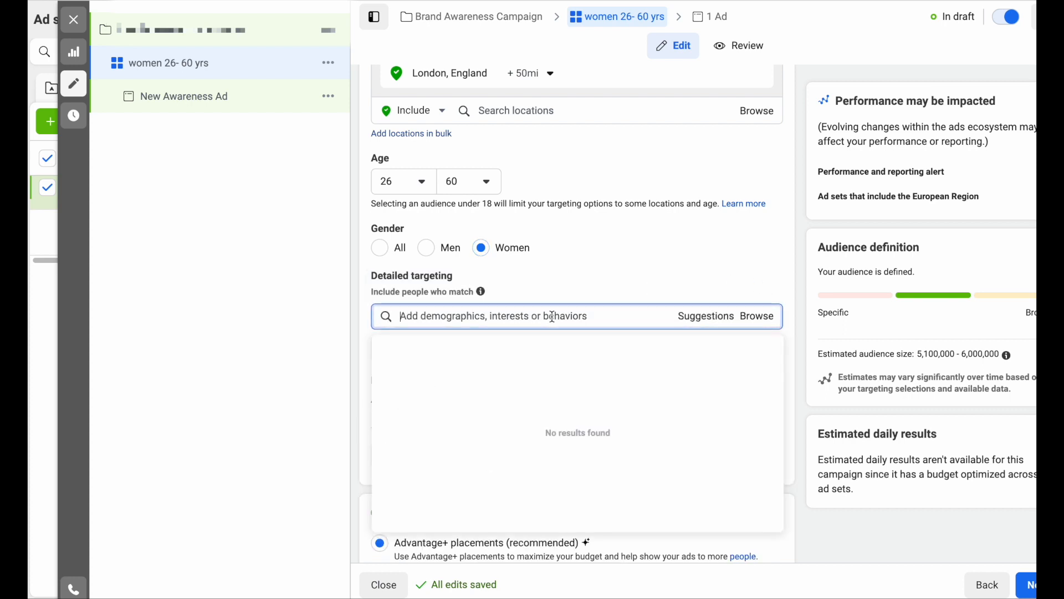
{"action": "left_click", "coordinate": [706, 327]}
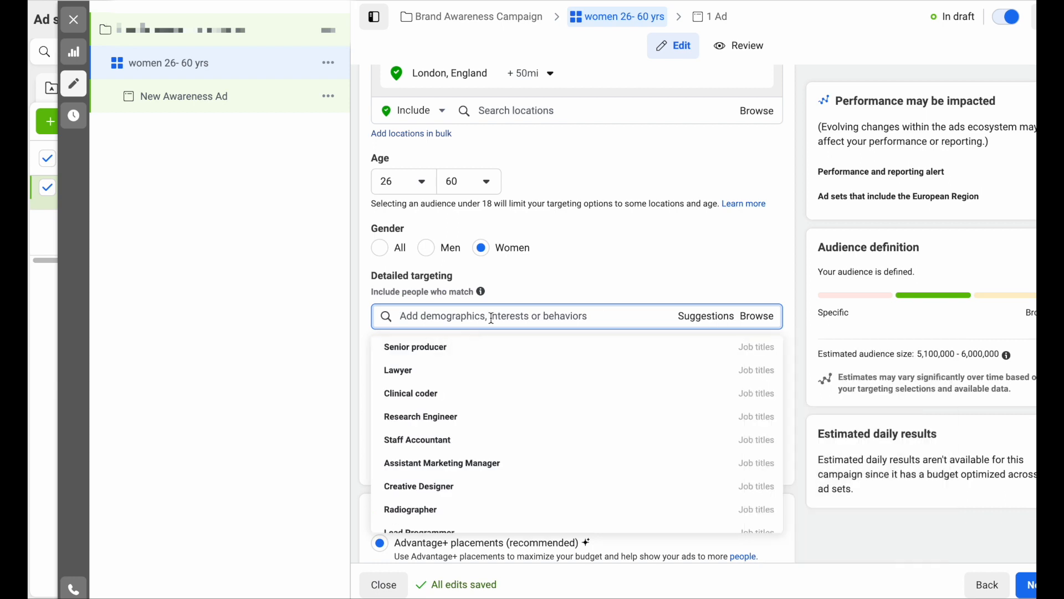
{"action": "scroll", "coordinate": [499, 322], "scroll_direction": "down", "scroll_amount": 1}
{"action": "left_click", "coordinate": [759, 300]}
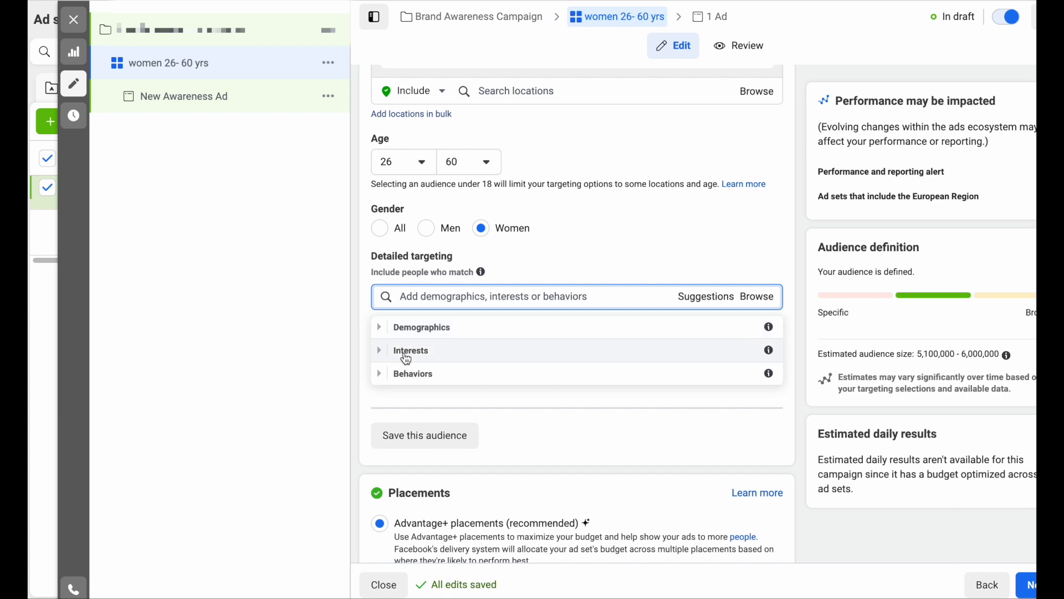
- Expand the Behaviors and Interests categories to look through their options
{"action": "left_click", "coordinate": [381, 381]}
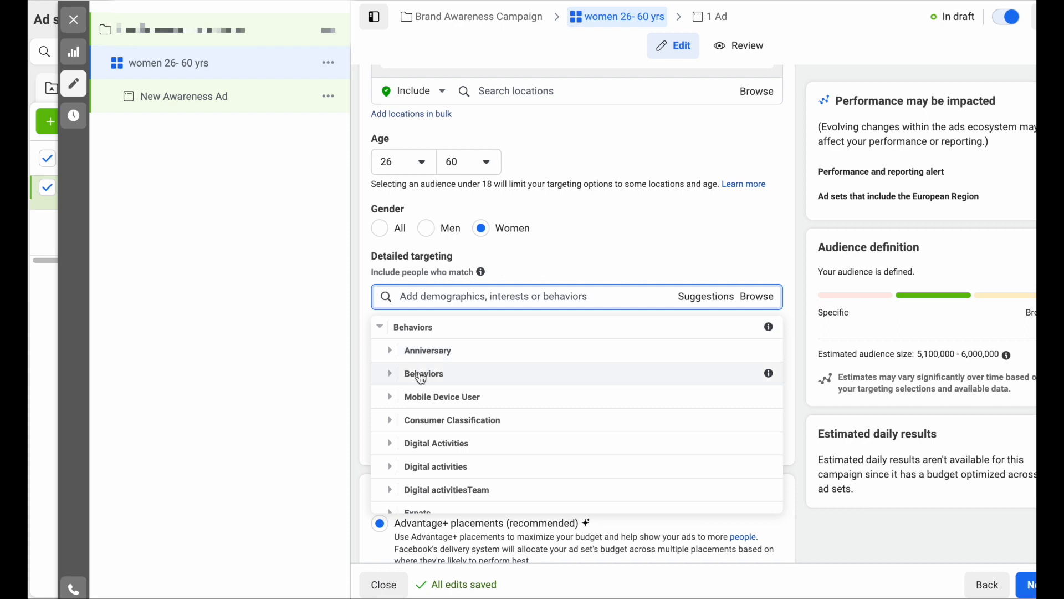
{"action": "left_click", "coordinate": [390, 351]}
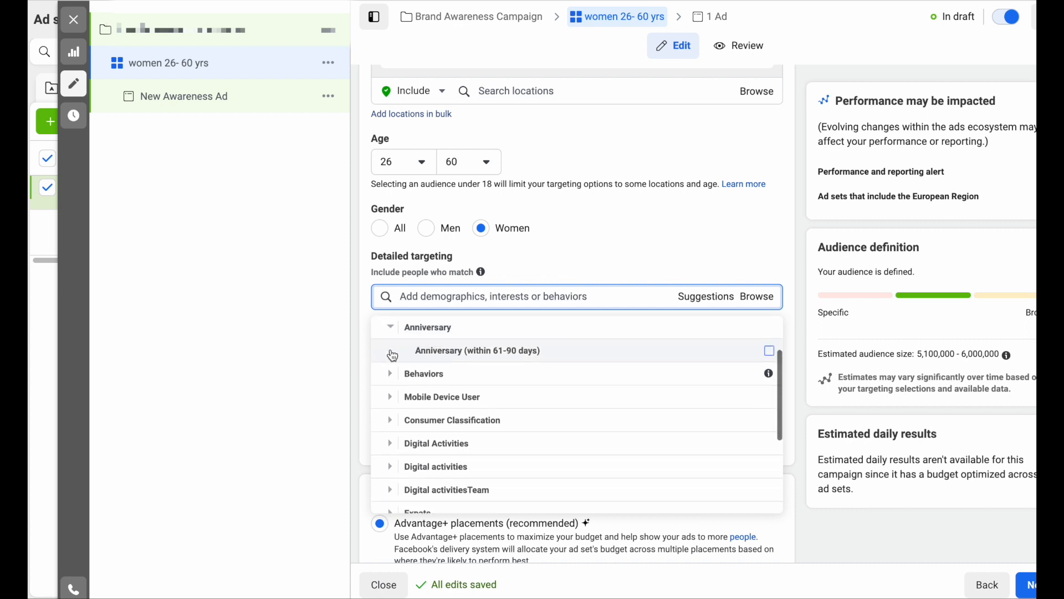
{"action": "left_click", "coordinate": [391, 329]}
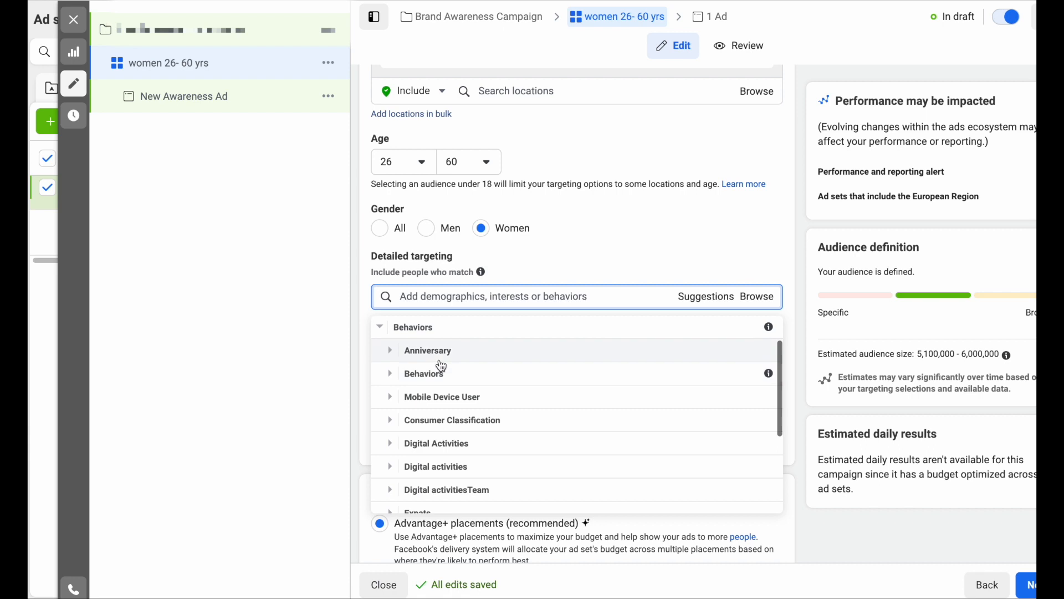
{"action": "scroll", "coordinate": [460, 382], "scroll_direction": "up", "scroll_amount": 1}
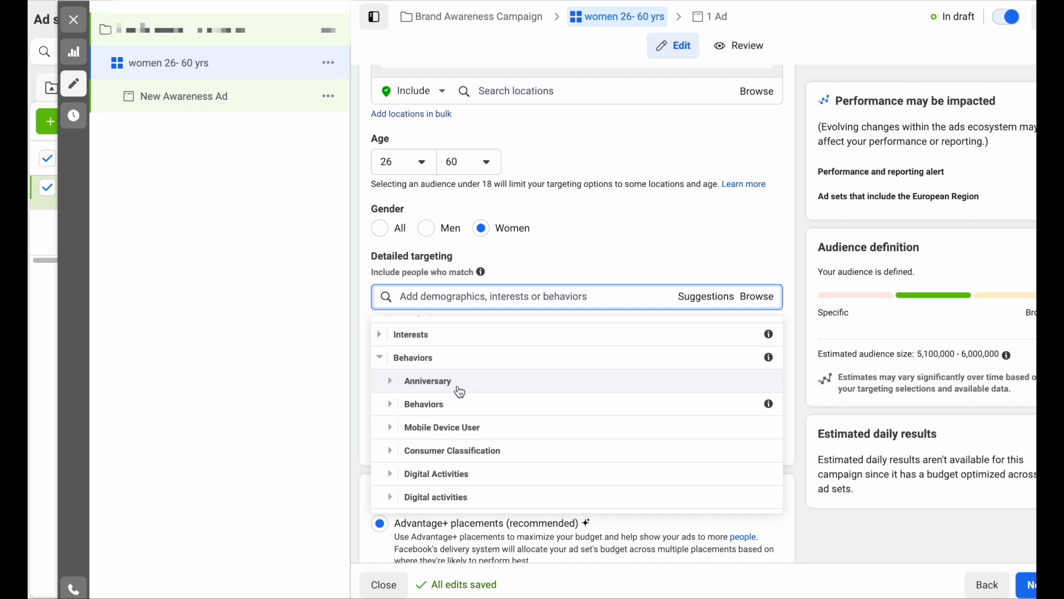
{"action": "scroll", "coordinate": [434, 405], "scroll_direction": "down", "scroll_amount": 5}
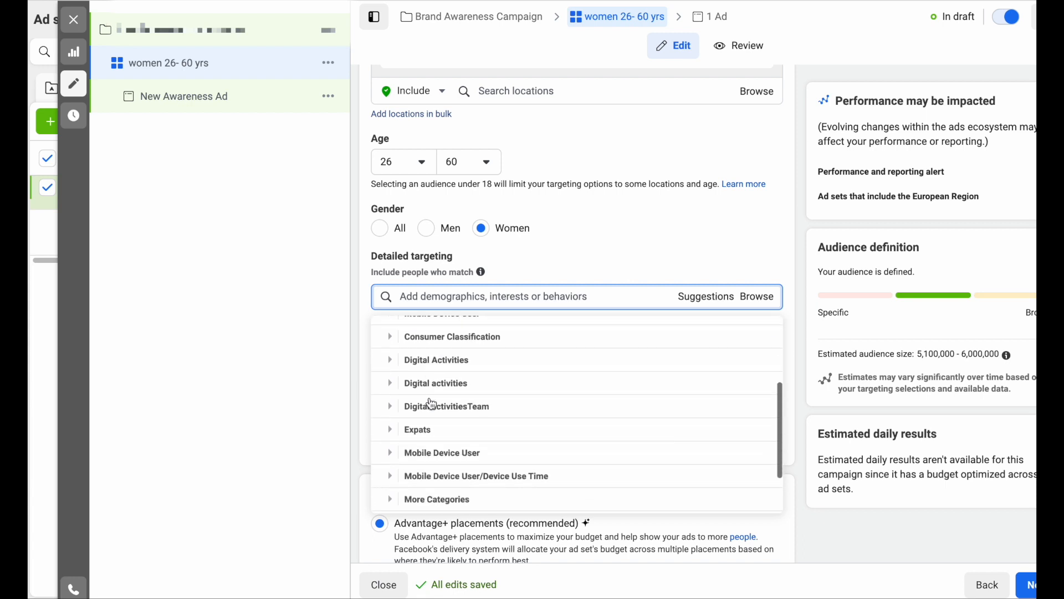
{"action": "scroll", "coordinate": [434, 405], "scroll_direction": "up", "scroll_amount": 5}
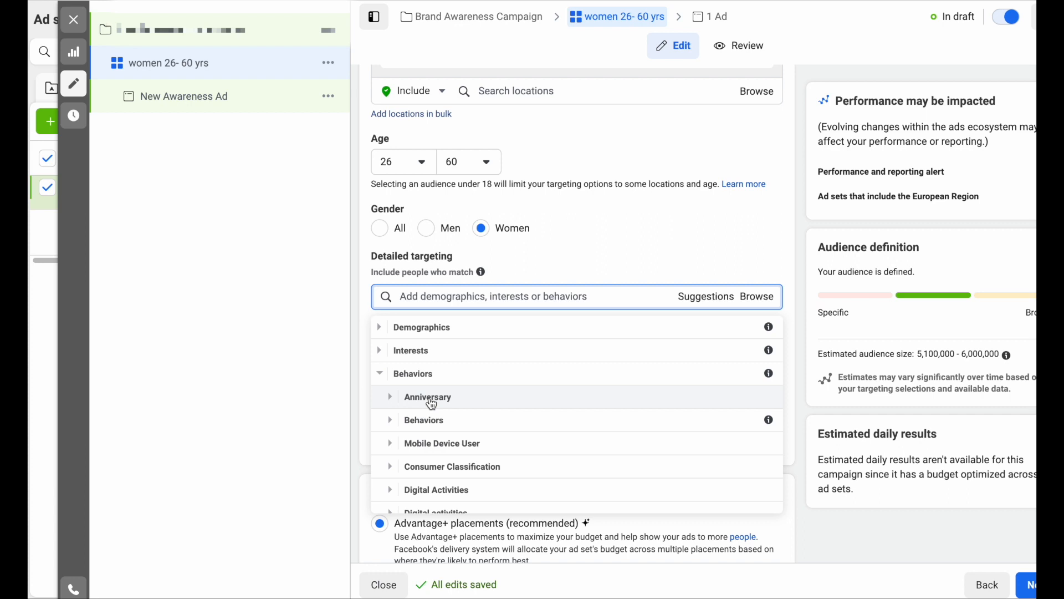
{"action": "left_click", "coordinate": [382, 351]}
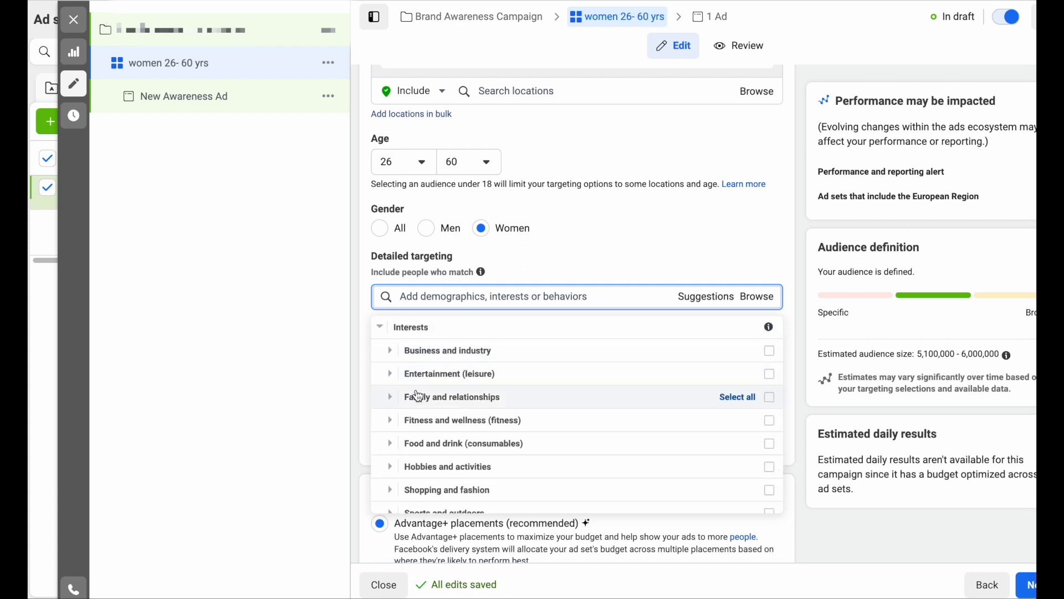
{"action": "scroll", "coordinate": [432, 419], "scroll_direction": "down", "scroll_amount": 3}
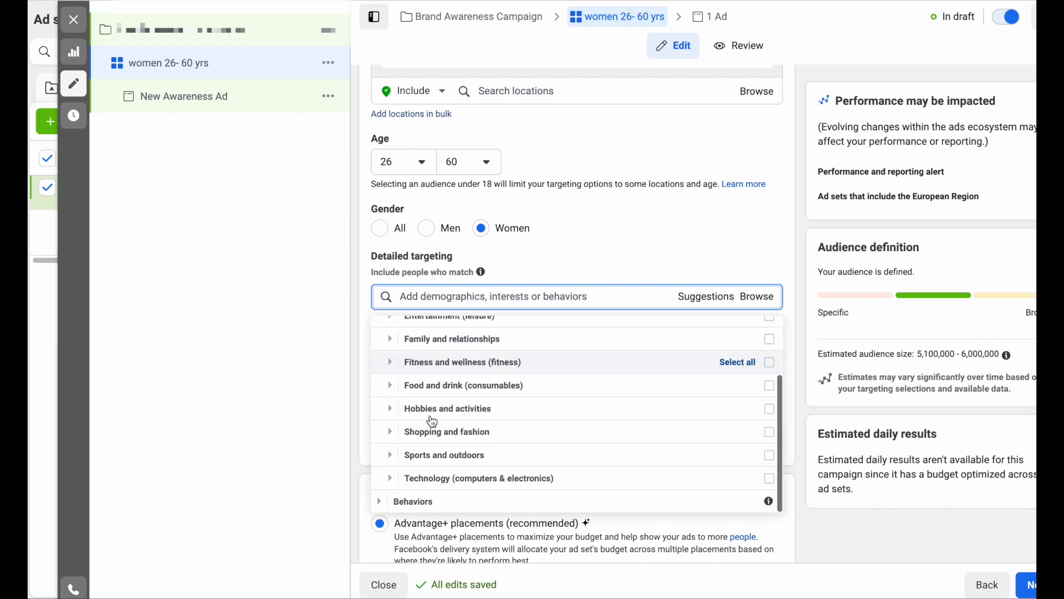
{"action": "scroll", "coordinate": [444, 441], "scroll_direction": "up", "scroll_amount": 3}
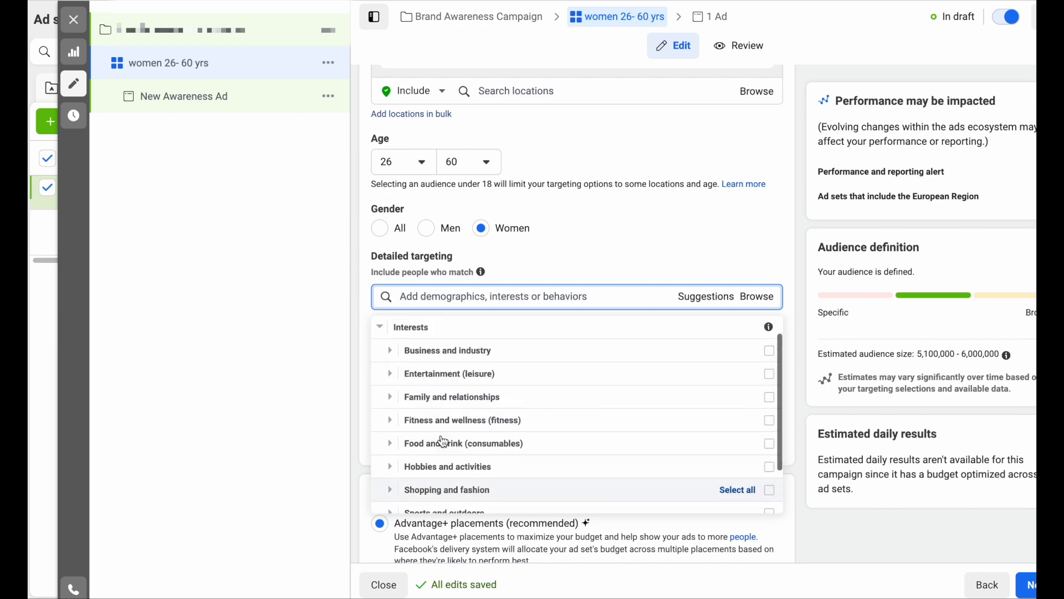
{"action": "left_click", "coordinate": [382, 354]}
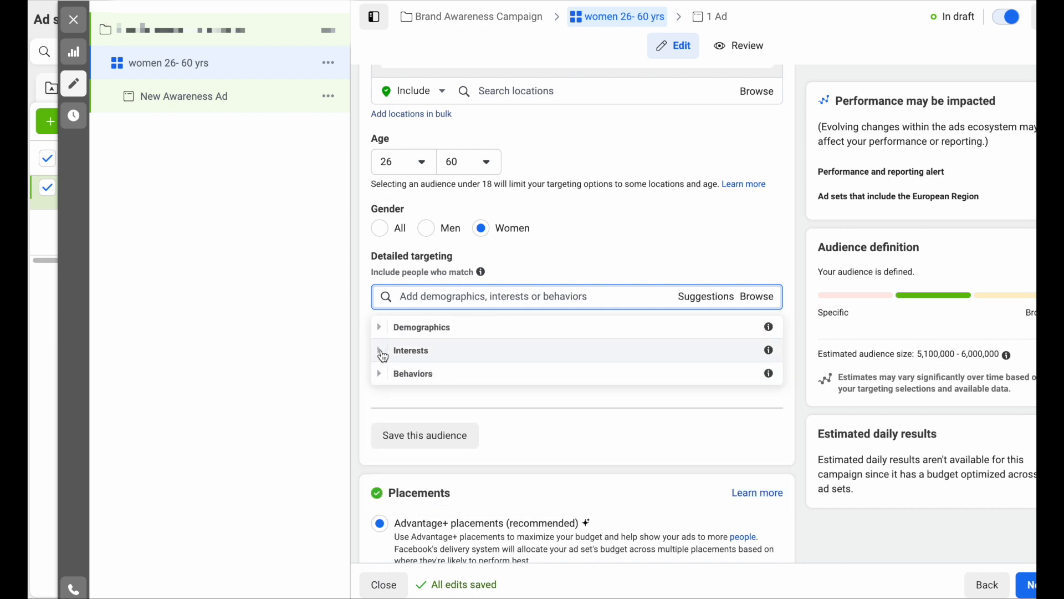
{"action": "left_click", "coordinate": [383, 330]}
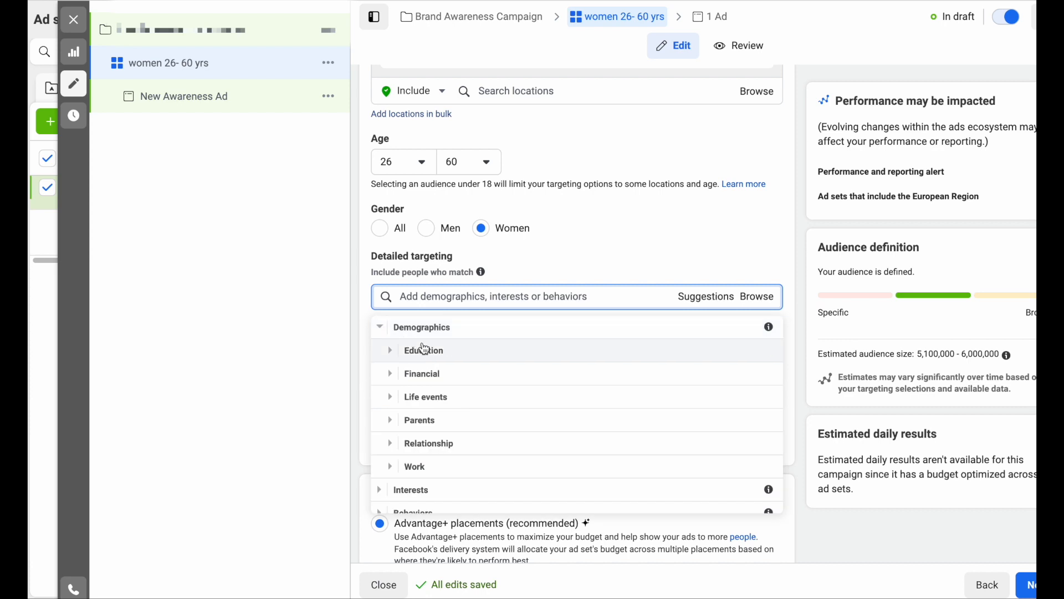
{"action": "left_click", "coordinate": [392, 403]}
{"action": "scroll", "coordinate": [392, 403], "scroll_direction": "down", "scroll_amount": 1}
{"action": "scroll", "coordinate": [393, 403], "scroll_direction": "down", "scroll_amount": 5}
{"action": "scroll", "coordinate": [391, 403], "scroll_direction": "down", "scroll_amount": 1}
{"action": "scroll", "coordinate": [392, 402], "scroll_direction": "up", "scroll_amount": 1}
{"action": "scroll", "coordinate": [392, 402], "scroll_direction": "up", "scroll_amount": 1}
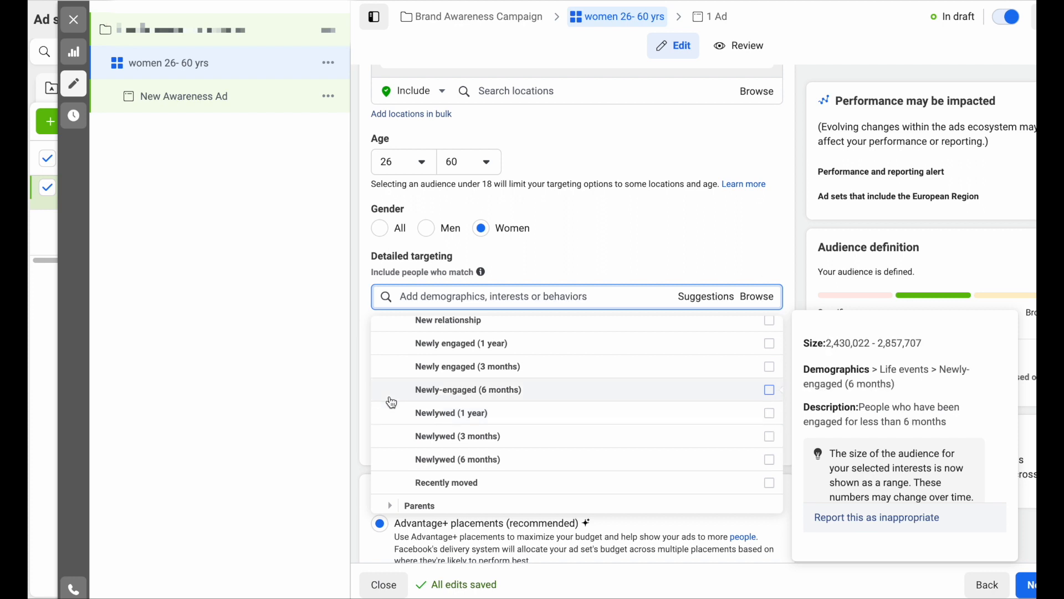
{"action": "scroll", "coordinate": [408, 441], "scroll_direction": "down", "scroll_amount": 1}
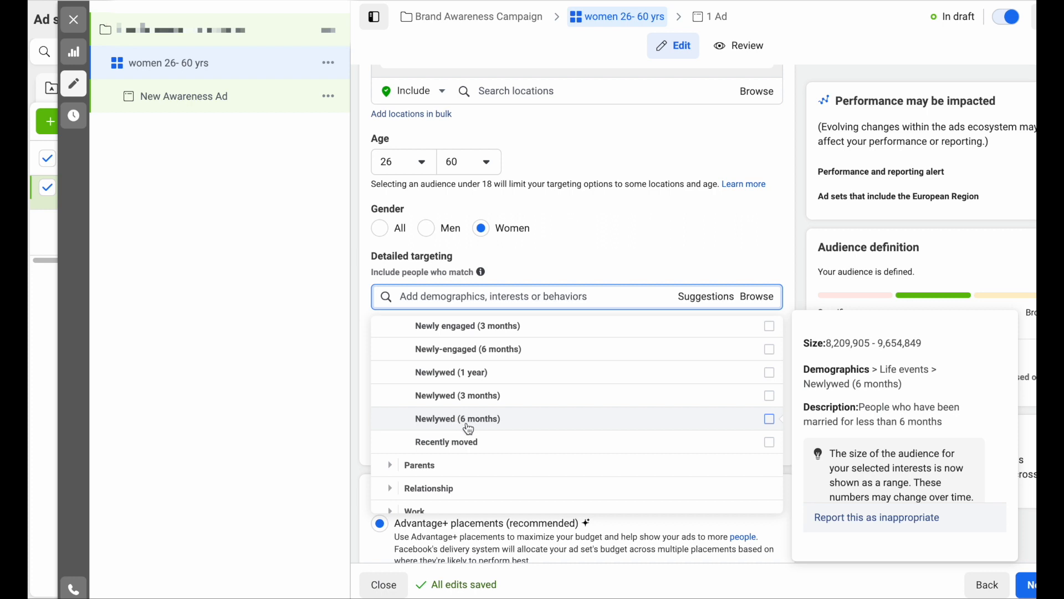
{"action": "scroll", "coordinate": [477, 426], "scroll_direction": "up", "scroll_amount": 3}
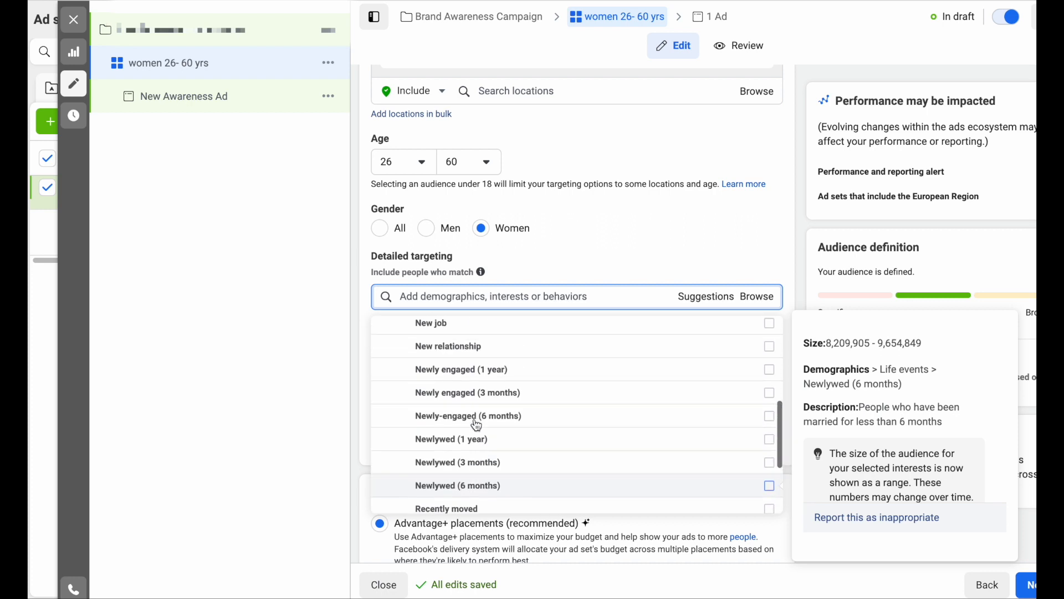
{"action": "scroll", "coordinate": [468, 435], "scroll_direction": "up", "scroll_amount": 1}
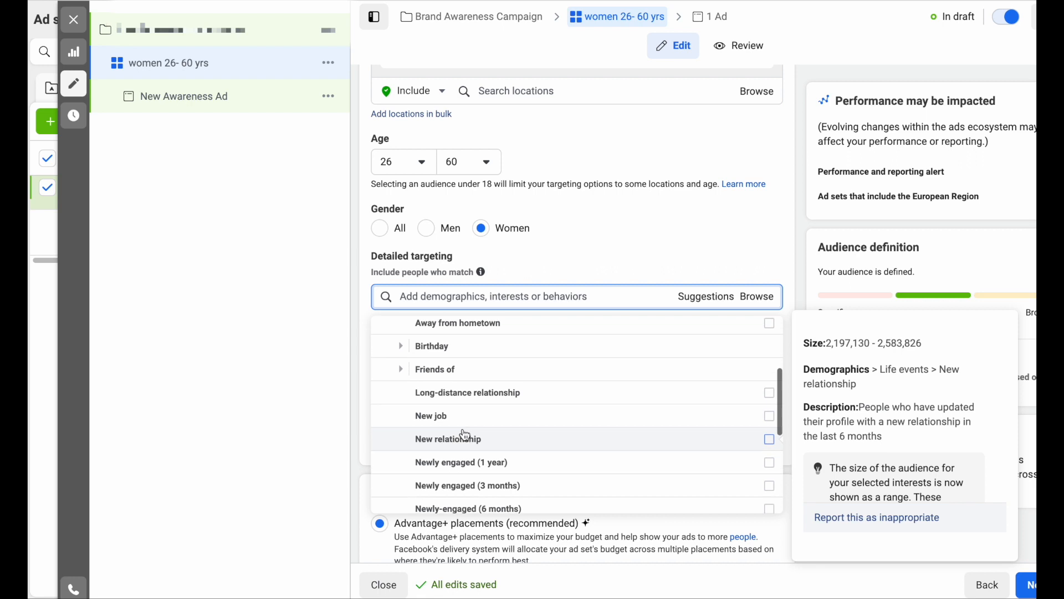
{"action": "scroll", "coordinate": [464, 430], "scroll_direction": "down", "scroll_amount": 2}
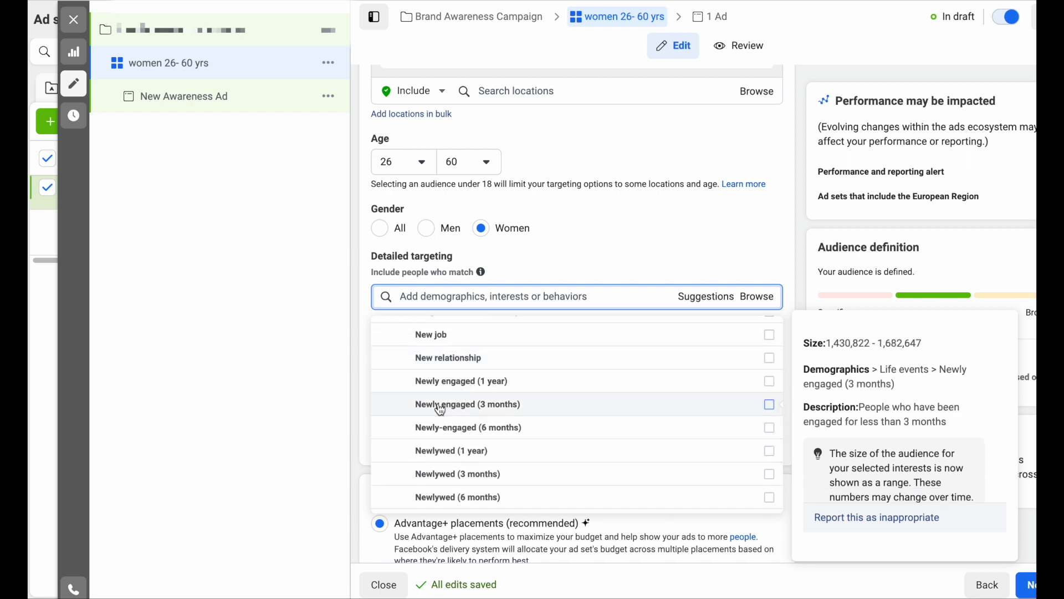
{"action": "scroll", "coordinate": [441, 409], "scroll_direction": "down", "scroll_amount": 2}
{"action": "scroll", "coordinate": [444, 406], "scroll_direction": "up", "scroll_amount": 1}
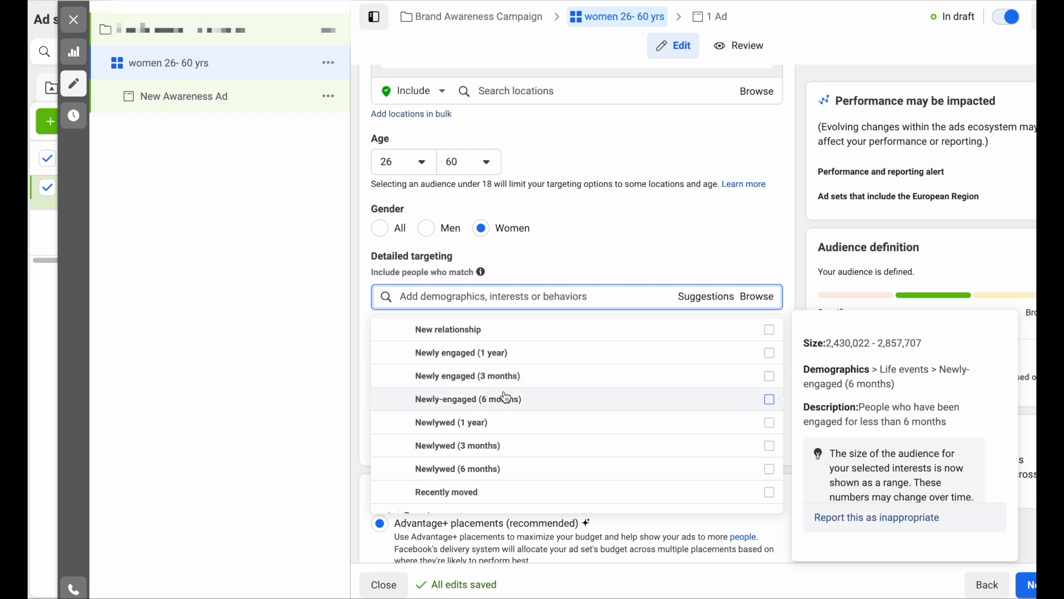
{"action": "scroll", "coordinate": [506, 399], "scroll_direction": "up", "scroll_amount": 3}
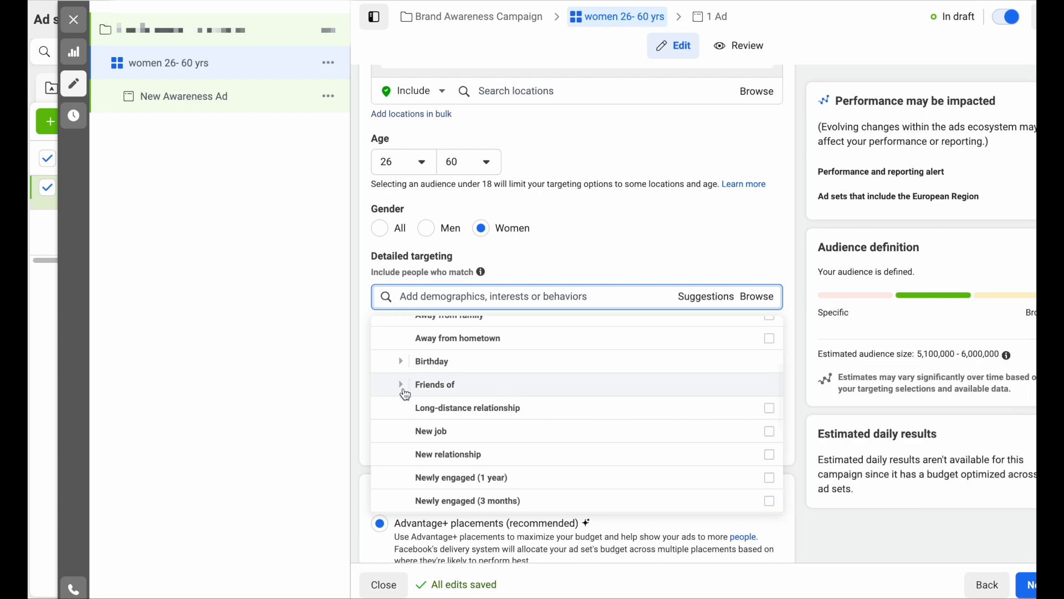
{"action": "scroll", "coordinate": [406, 395], "scroll_direction": "up", "scroll_amount": 3}
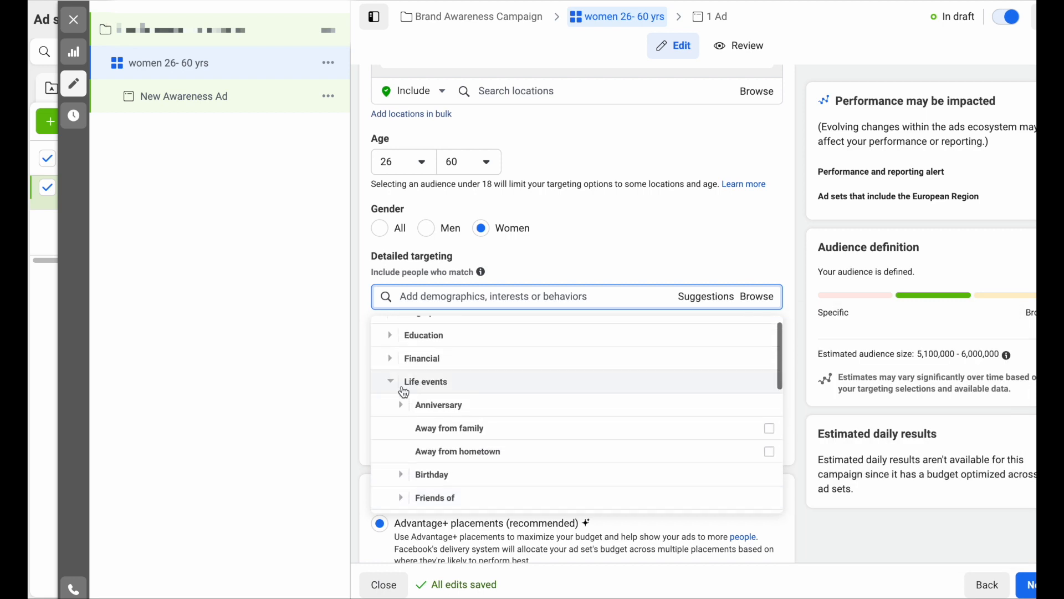
{"action": "left_click", "coordinate": [393, 387]}
{"action": "scroll", "coordinate": [393, 387], "scroll_direction": "down", "scroll_amount": 1}
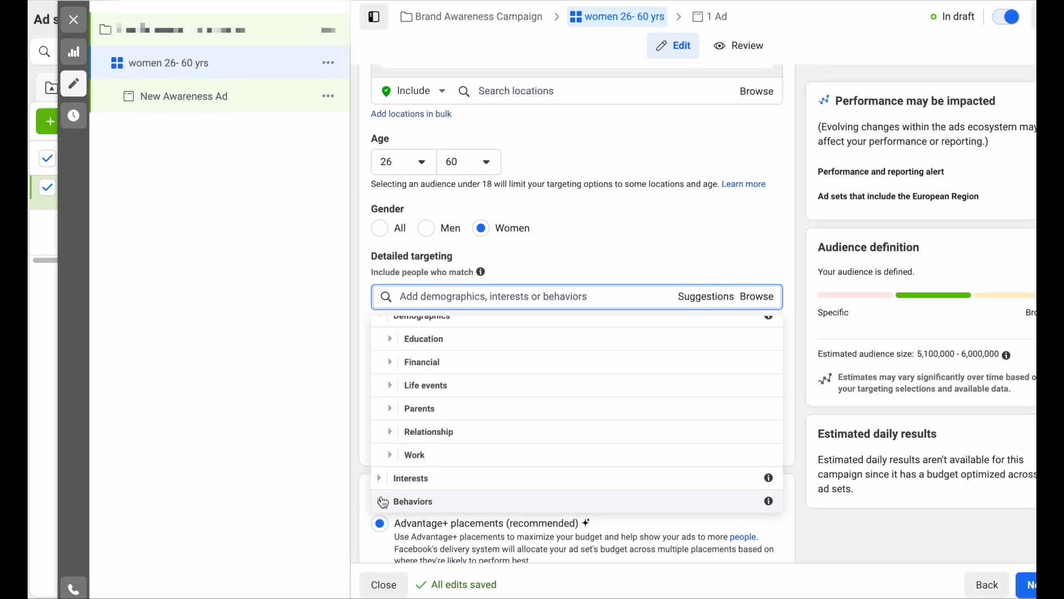
{"action": "left_click", "coordinate": [381, 499]}
{"action": "scroll", "coordinate": [439, 448], "scroll_direction": "down", "scroll_amount": 3}
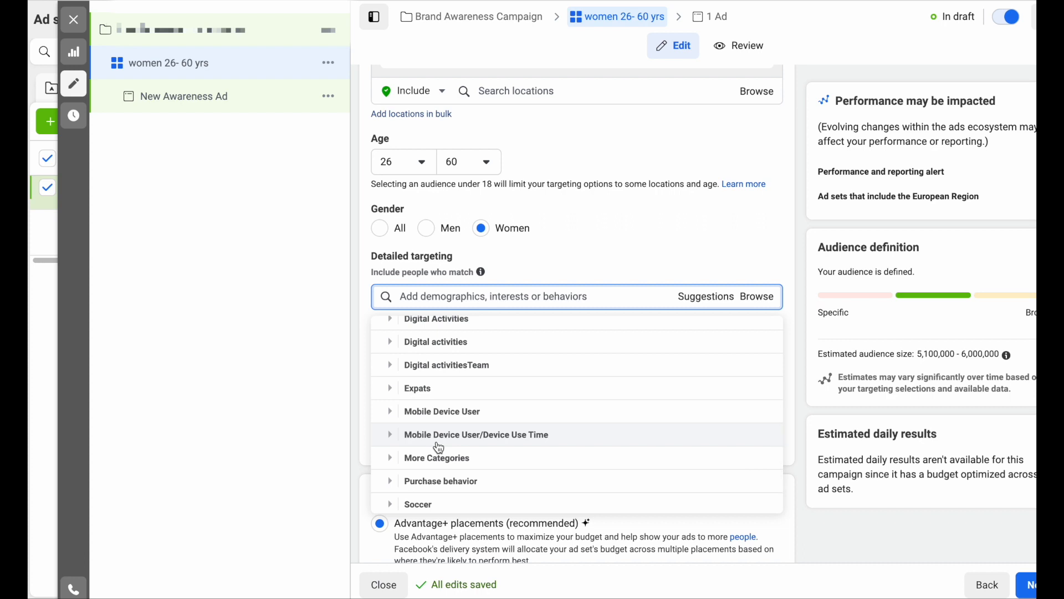
{"action": "scroll", "coordinate": [438, 447], "scroll_direction": "down", "scroll_amount": 1}
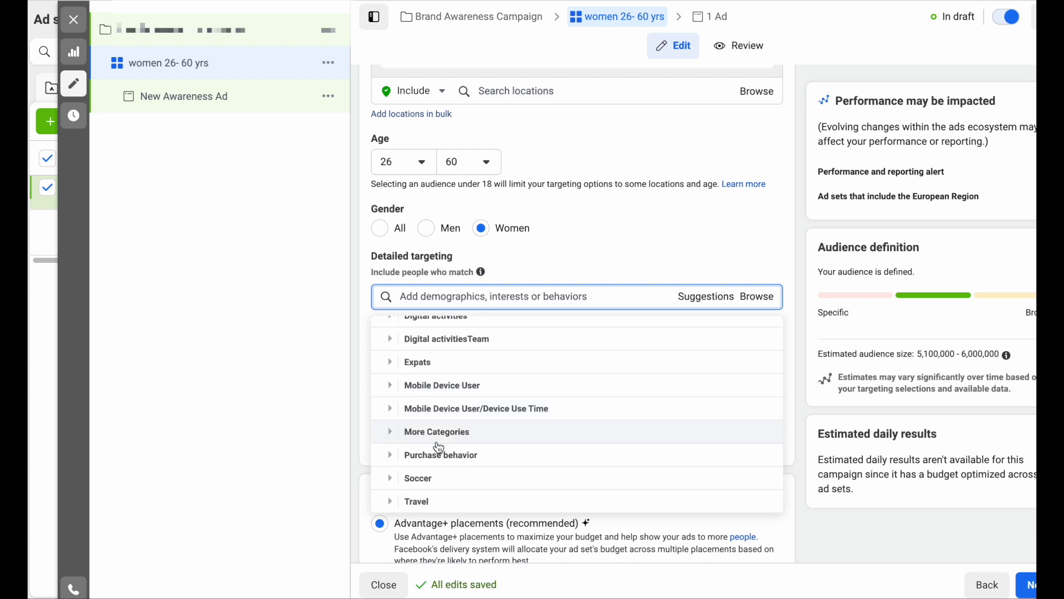
{"action": "scroll", "coordinate": [437, 444], "scroll_direction": "up", "scroll_amount": 5}
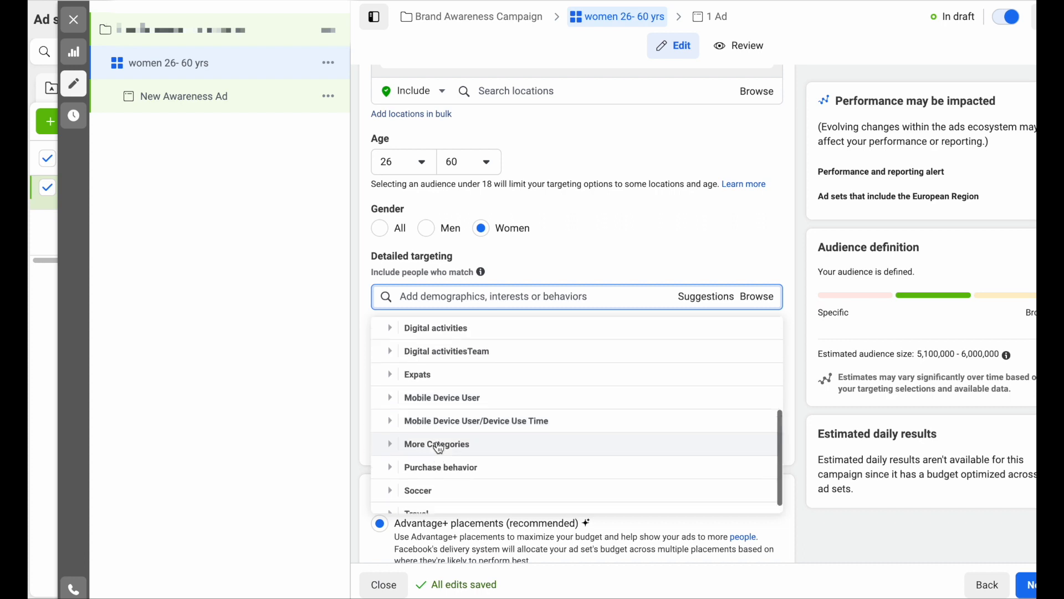
{"action": "left_click", "coordinate": [612, 249]}
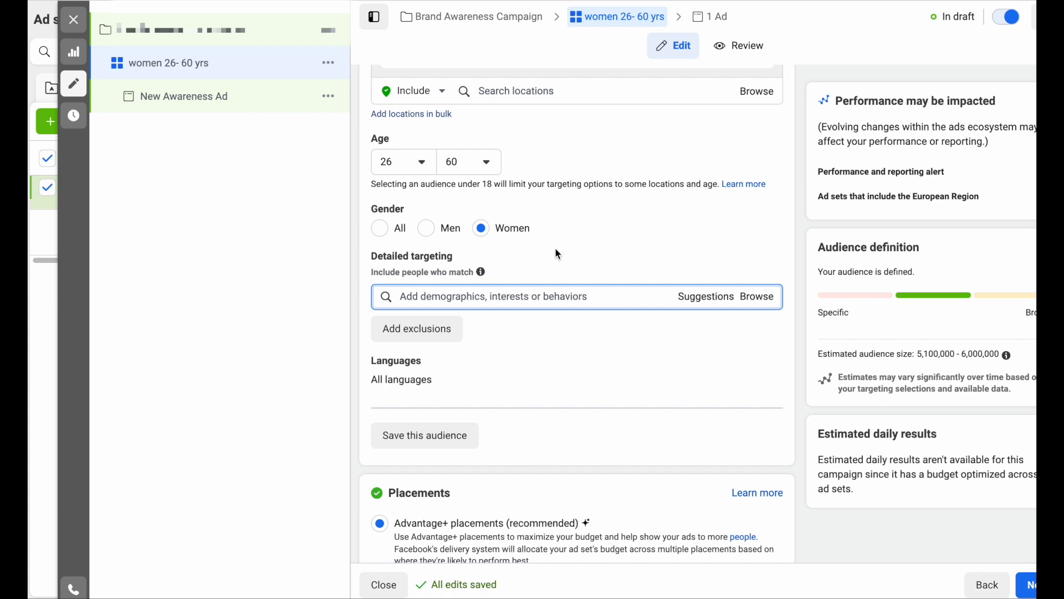
- Review Manual placements, revert to Advantage+ placements, and continue to the ad editor
{"action": "scroll", "coordinate": [519, 178], "scroll_direction": "up", "scroll_amount": 4}
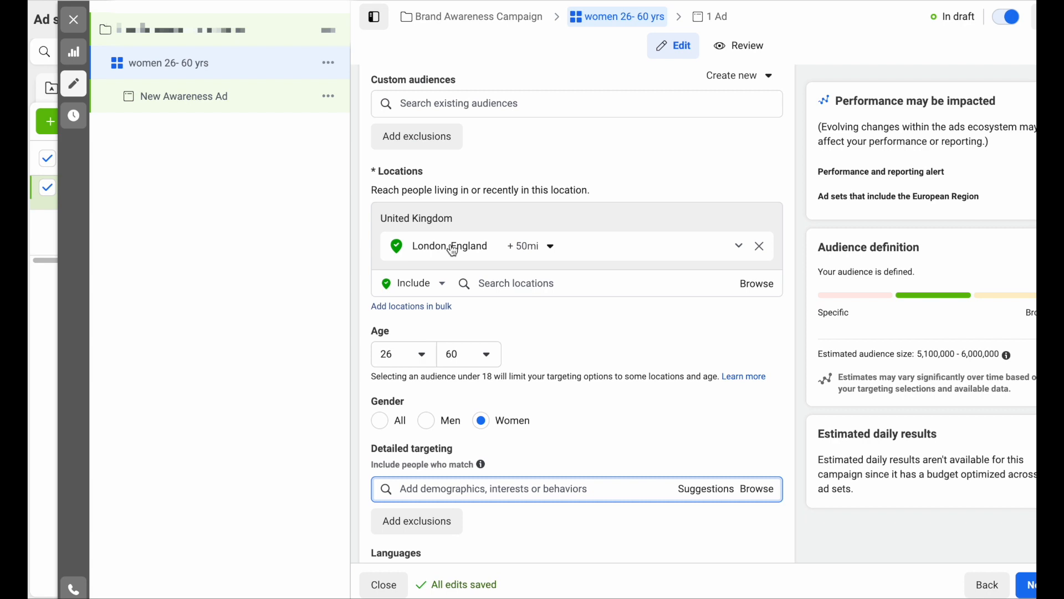
{"action": "scroll", "coordinate": [553, 285], "scroll_direction": "down", "scroll_amount": 4}
{"action": "scroll", "coordinate": [553, 292], "scroll_direction": "down", "scroll_amount": 1}
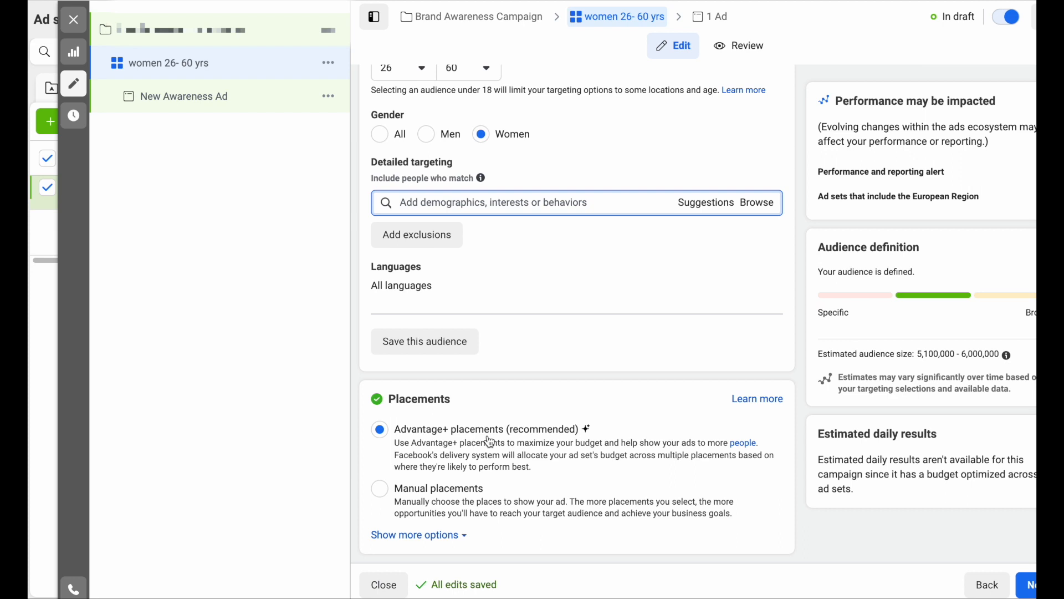
{"action": "left_click", "coordinate": [380, 491]}
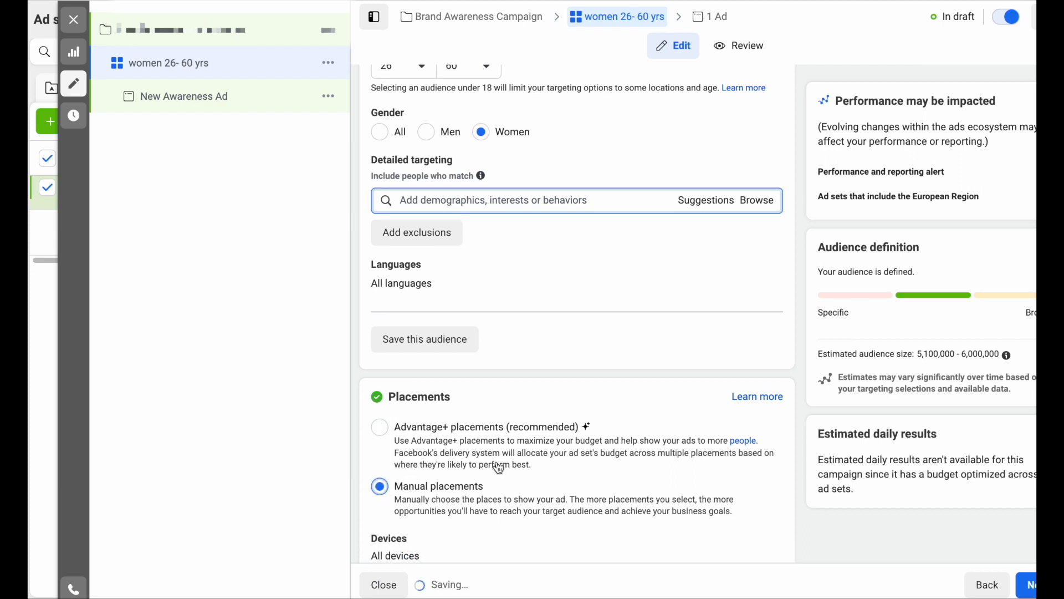
{"action": "scroll", "coordinate": [497, 463], "scroll_direction": "down", "scroll_amount": 5}
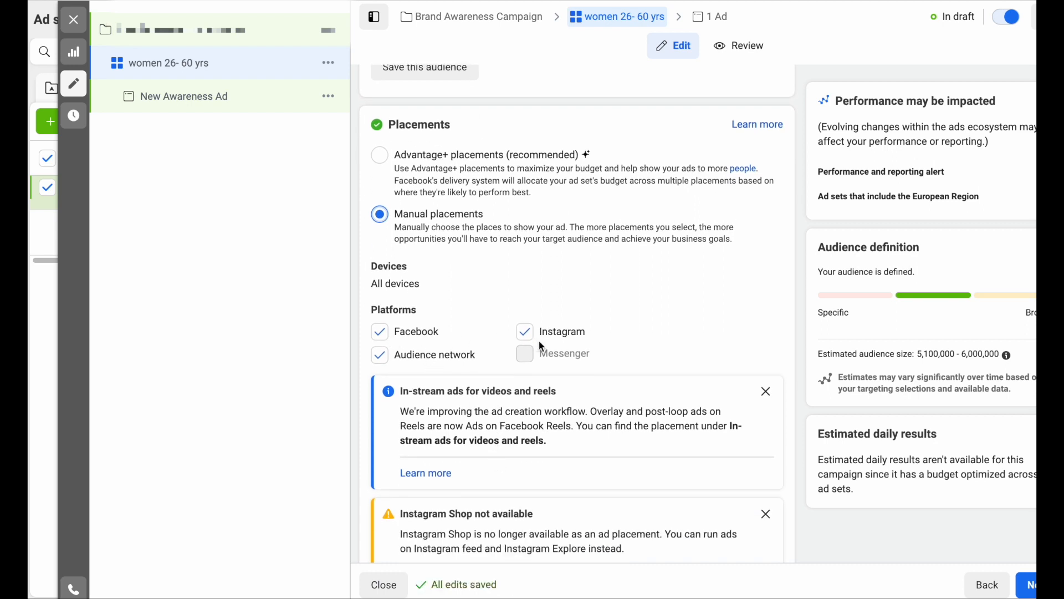
{"action": "scroll", "coordinate": [487, 359], "scroll_direction": "down", "scroll_amount": 7}
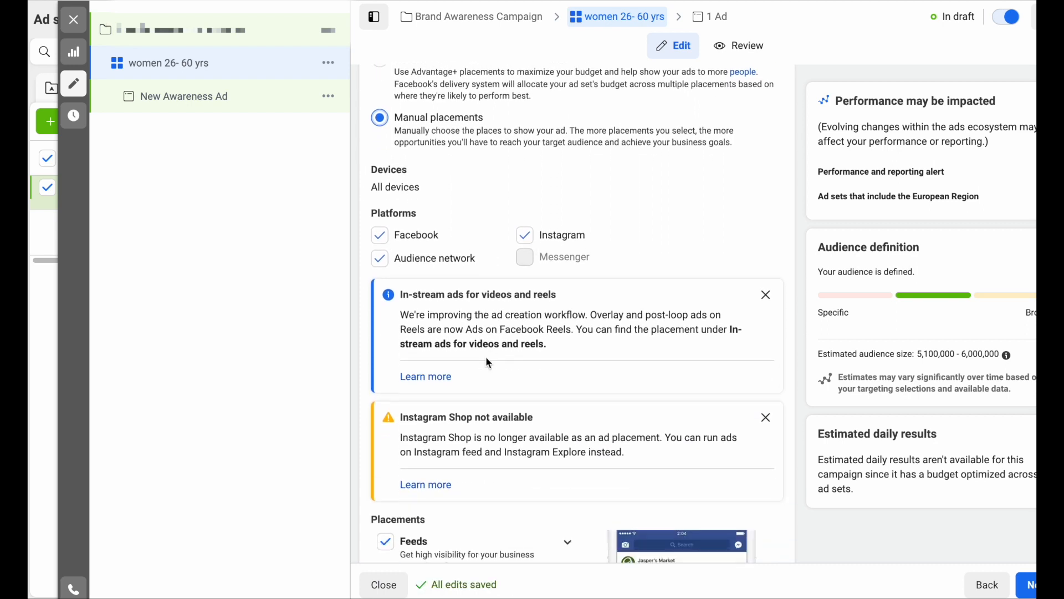
{"action": "scroll", "coordinate": [489, 364], "scroll_direction": "down", "scroll_amount": 2}
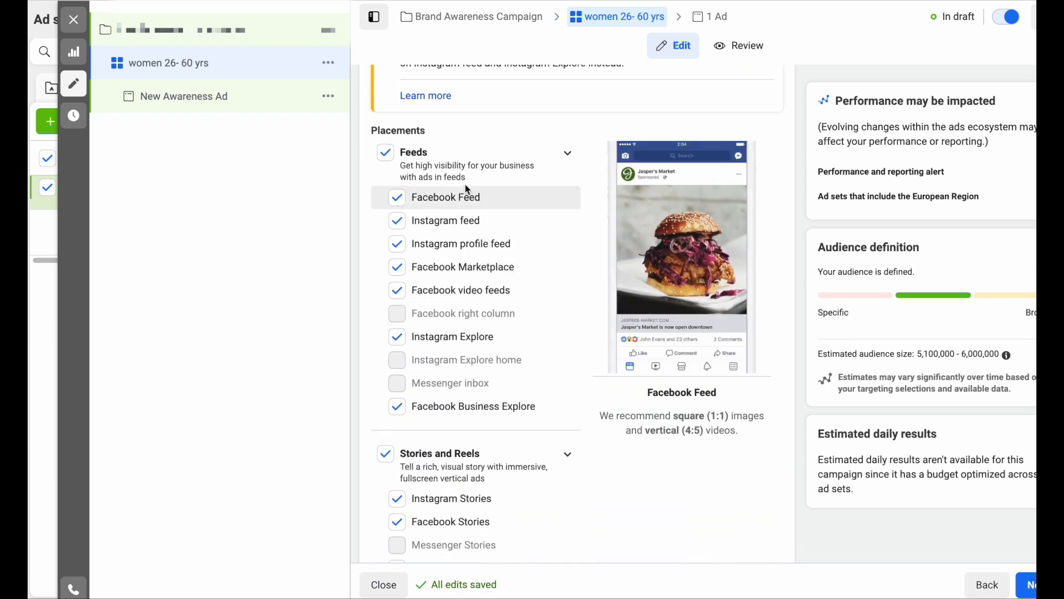
{"action": "scroll", "coordinate": [463, 430], "scroll_direction": "up", "scroll_amount": 10}
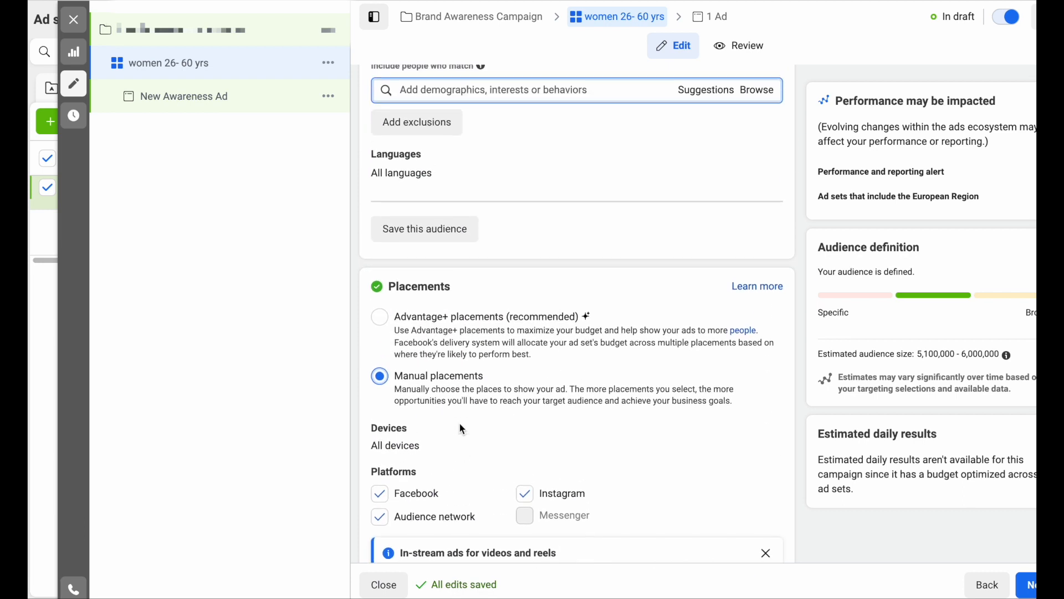
{"action": "left_click", "coordinate": [380, 419]}
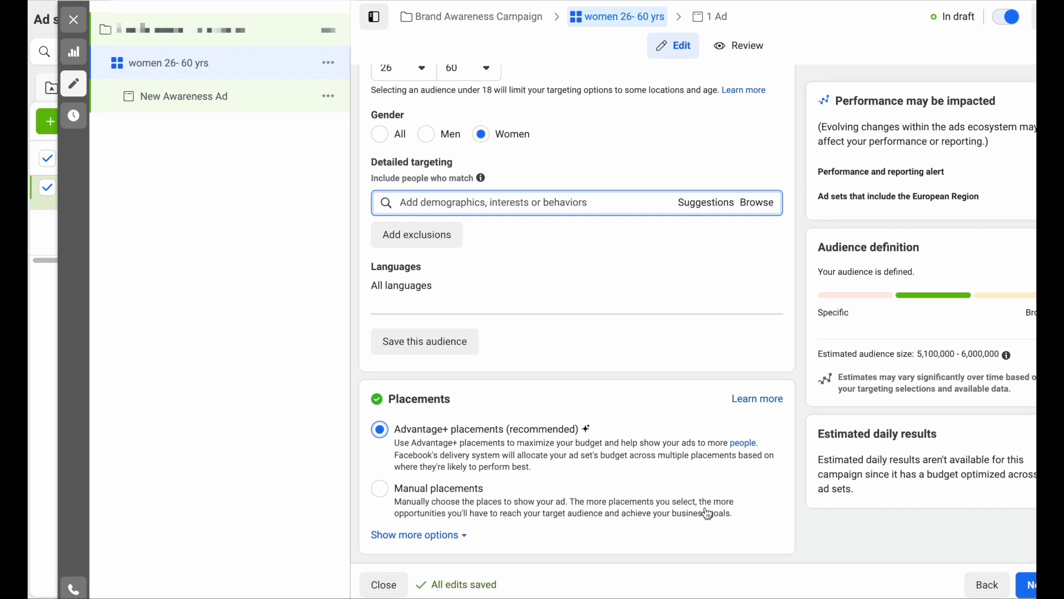
{"action": "left_click", "coordinate": [1026, 584]}
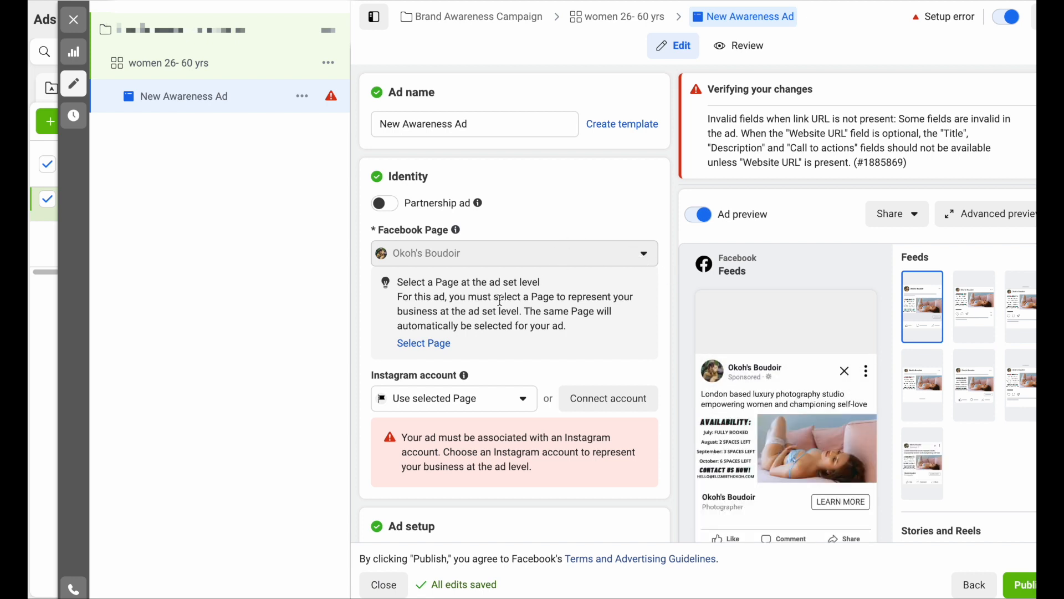
- Select the business's Instagram account in the ad's Identity section
{"action": "scroll", "coordinate": [499, 302], "scroll_direction": "down", "scroll_amount": 2}
{"action": "left_click", "coordinate": [529, 315]}
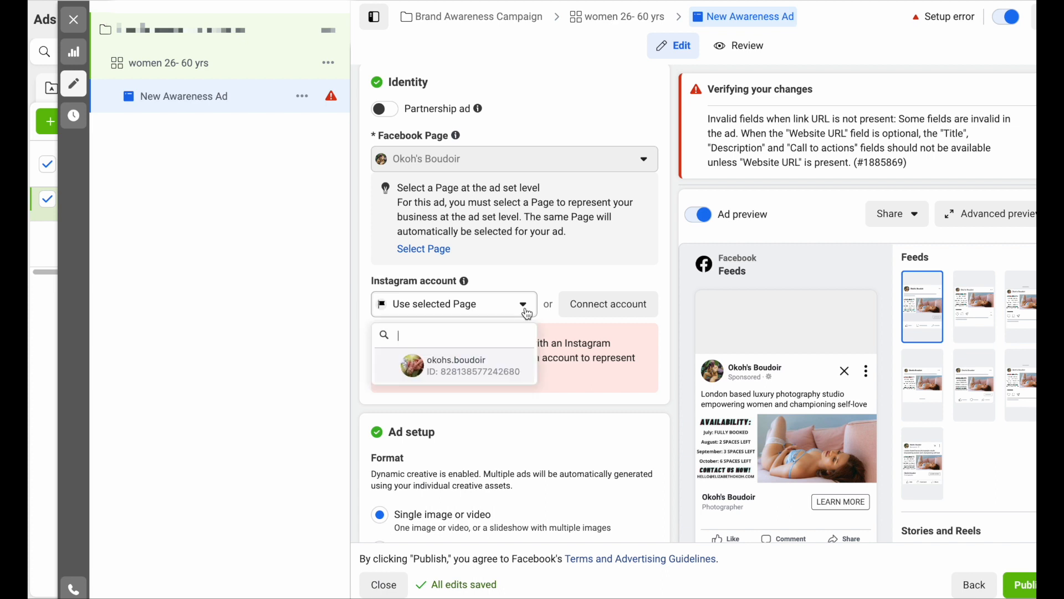
{"action": "left_click", "coordinate": [470, 370]}
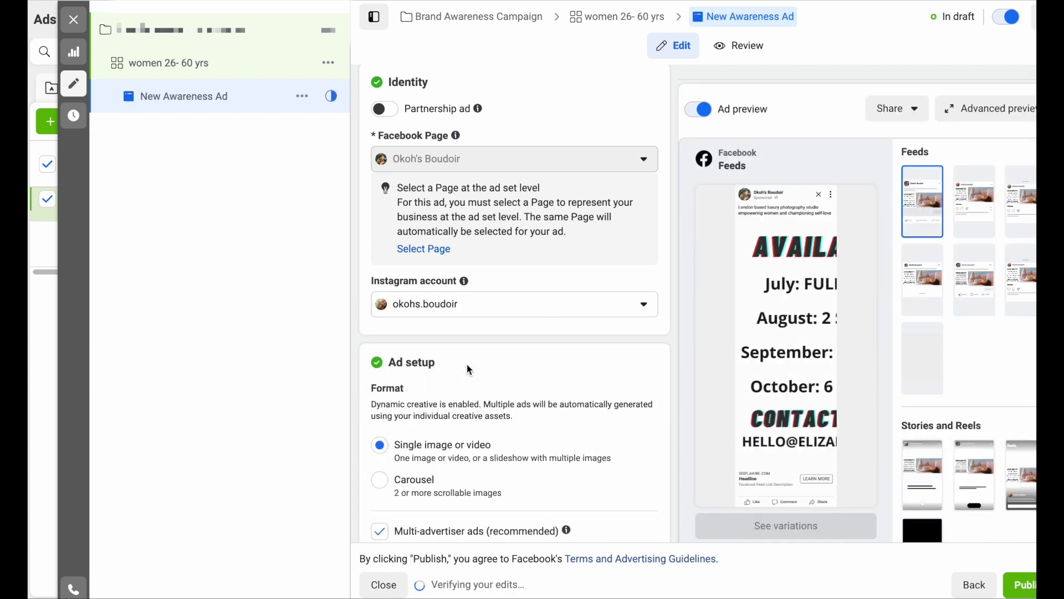
{"action": "scroll", "coordinate": [469, 369], "scroll_direction": "down", "scroll_amount": 3}
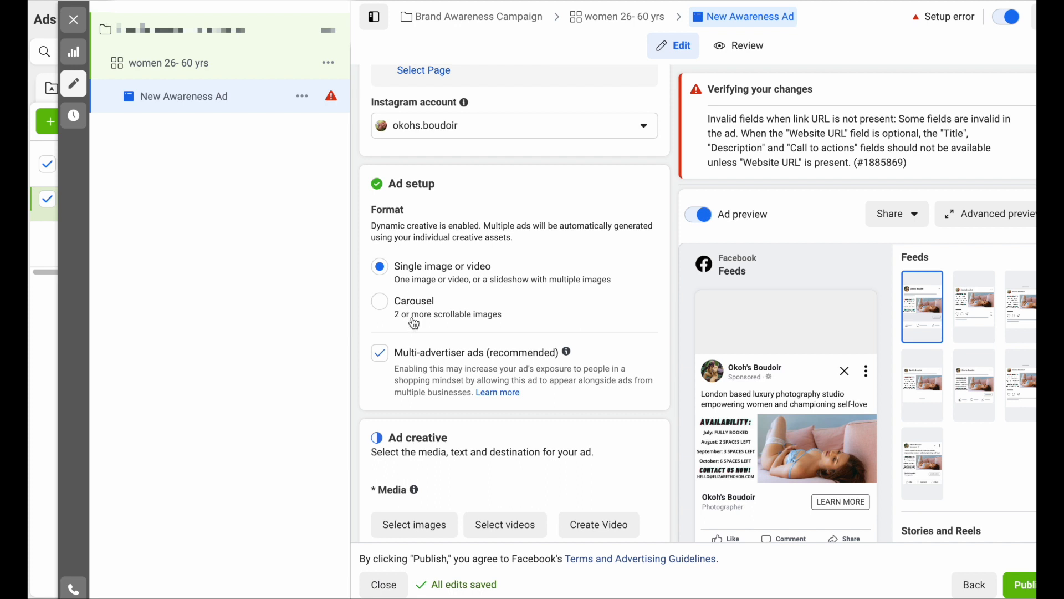
{"action": "scroll", "coordinate": [413, 310], "scroll_direction": "down", "scroll_amount": 5}
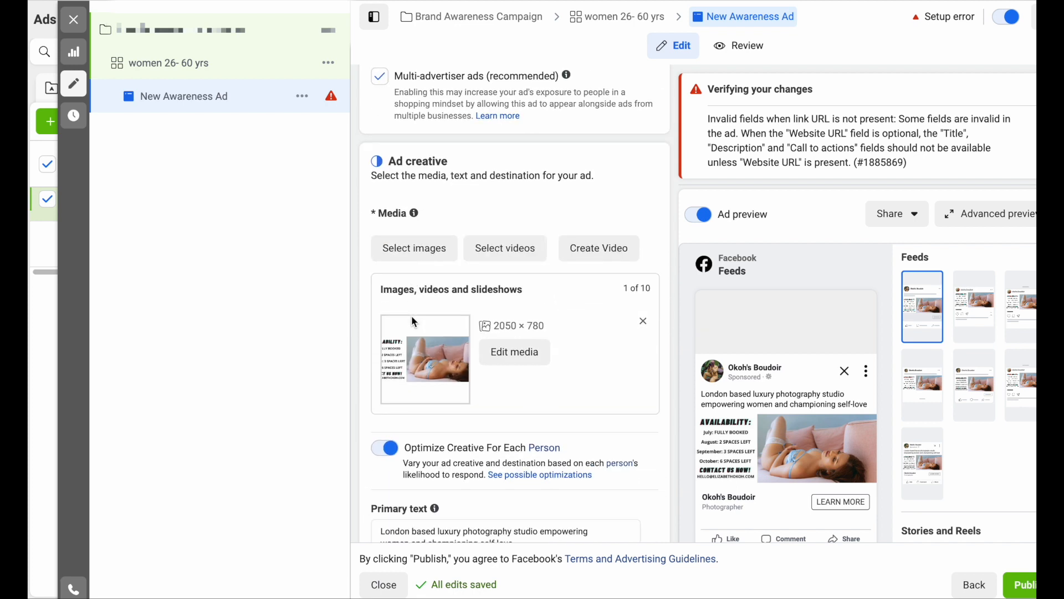
- Pick the 1080×1080 'untitled' account image, deselect the old image and confirm
{"action": "left_click", "coordinate": [427, 247]}
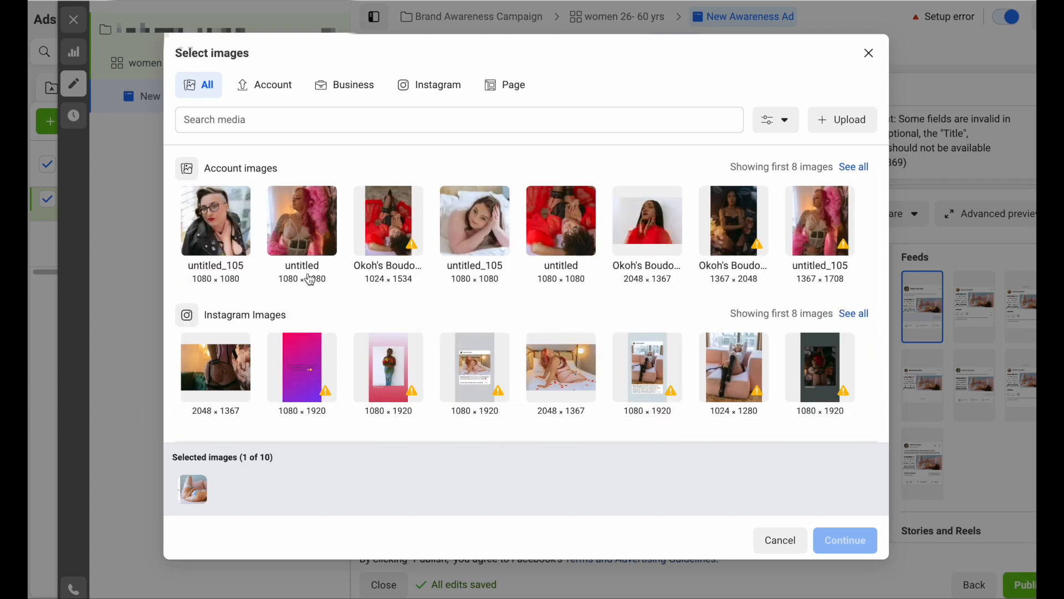
{"action": "scroll", "coordinate": [480, 371], "scroll_direction": "down", "scroll_amount": 3}
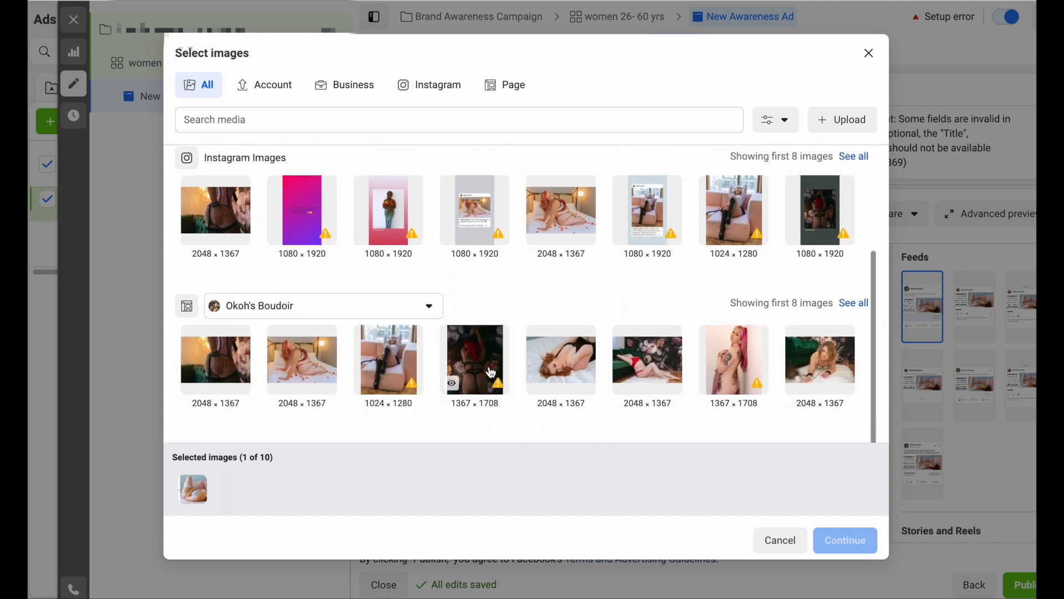
{"action": "scroll", "coordinate": [474, 304], "scroll_direction": "up", "scroll_amount": 3}
{"action": "mouse_move", "coordinate": [423, 247]}
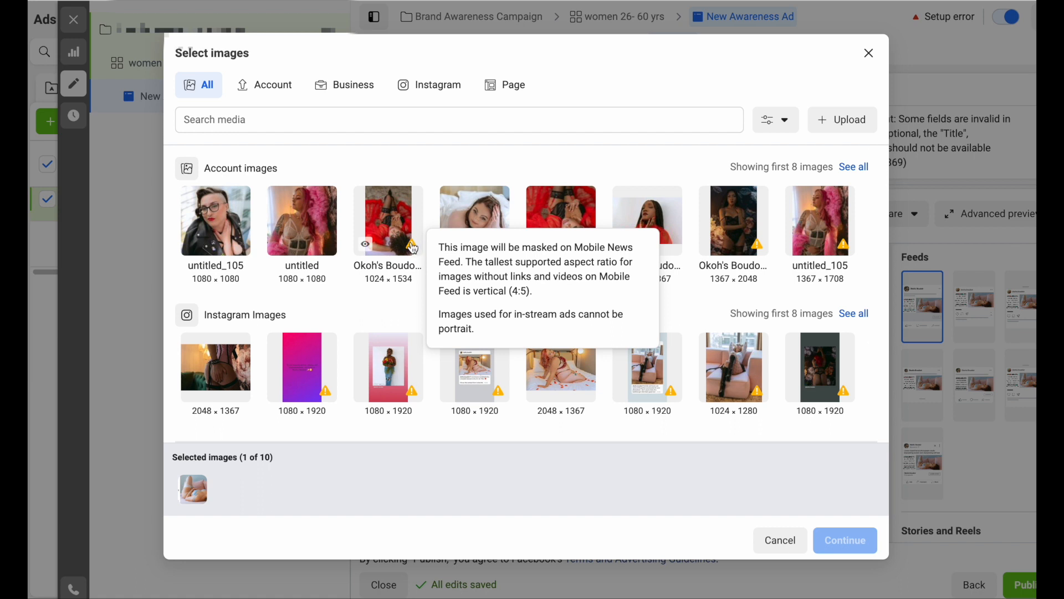
{"action": "left_click", "coordinate": [308, 225]}
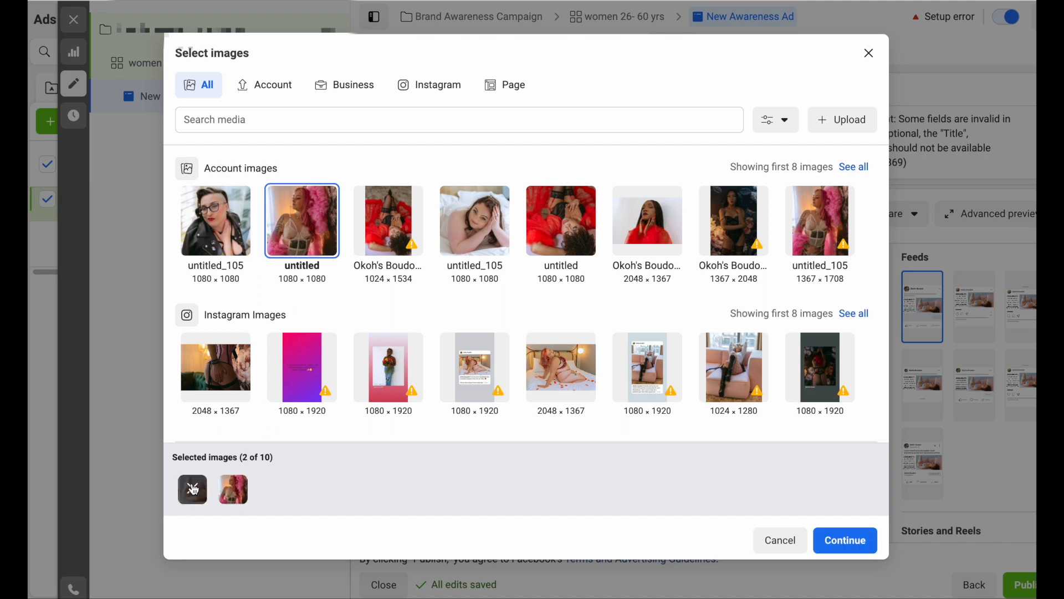
{"action": "left_click", "coordinate": [193, 490]}
{"action": "left_click", "coordinate": [846, 542]}
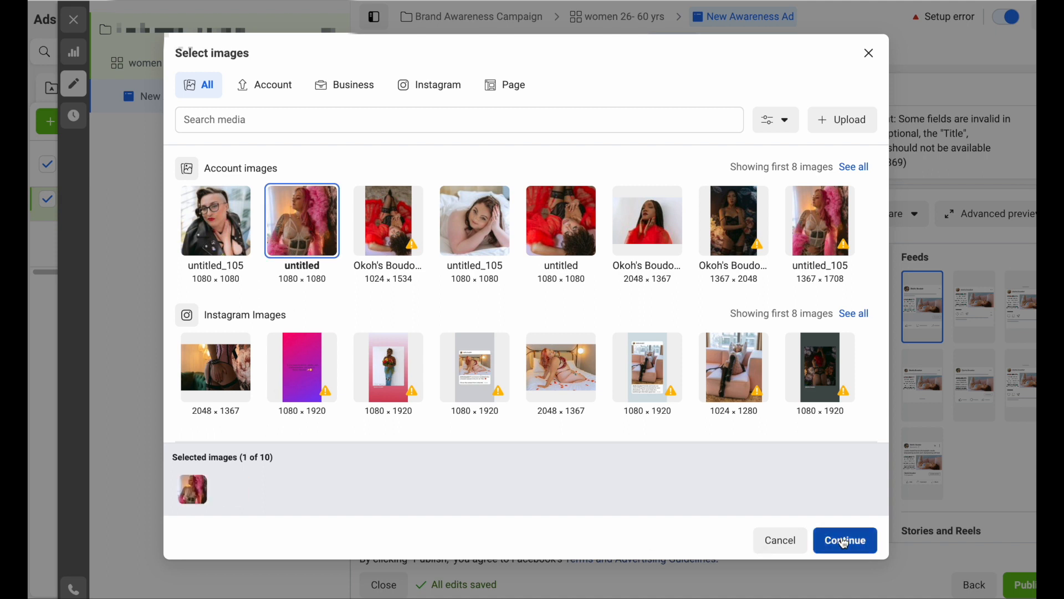
{"action": "scroll", "coordinate": [582, 462], "scroll_direction": "down", "scroll_amount": 4}
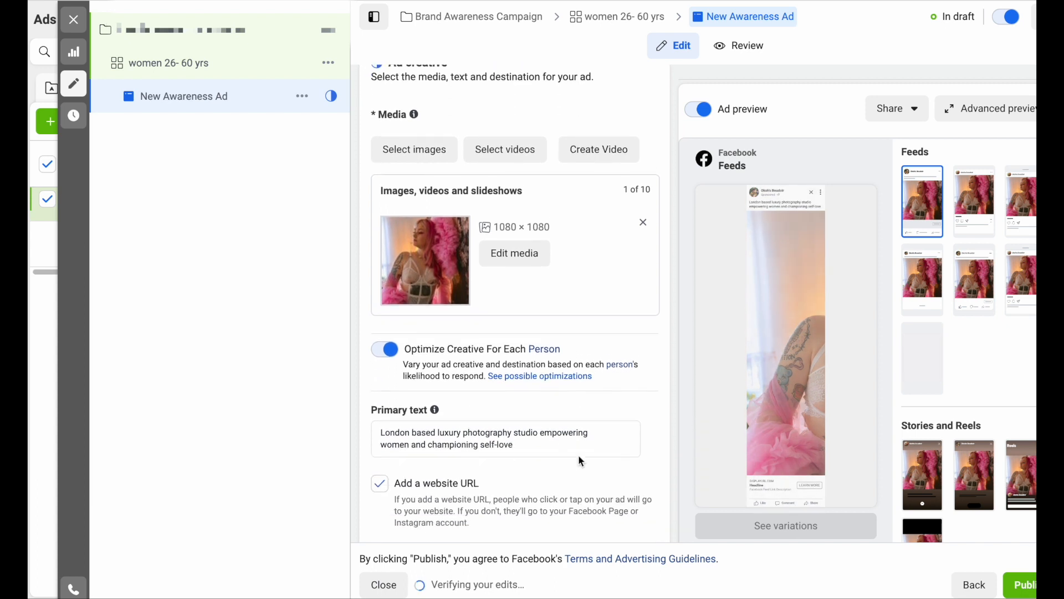
- Remove the empty second primary text option, keeping the single studio description text
{"action": "left_click", "coordinate": [503, 345]}
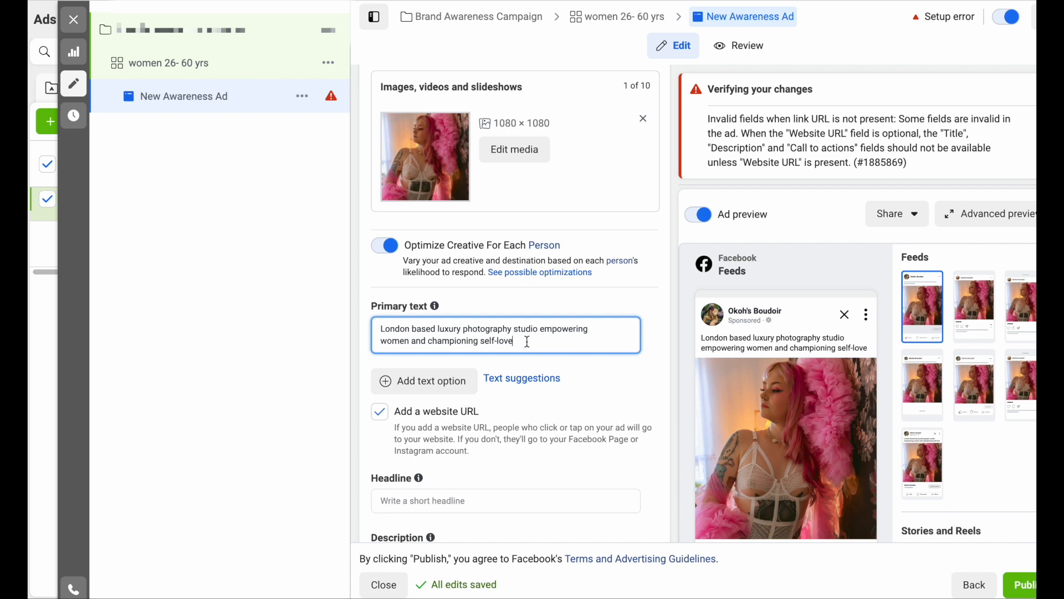
{"action": "scroll", "coordinate": [528, 341], "scroll_direction": "down", "scroll_amount": 3}
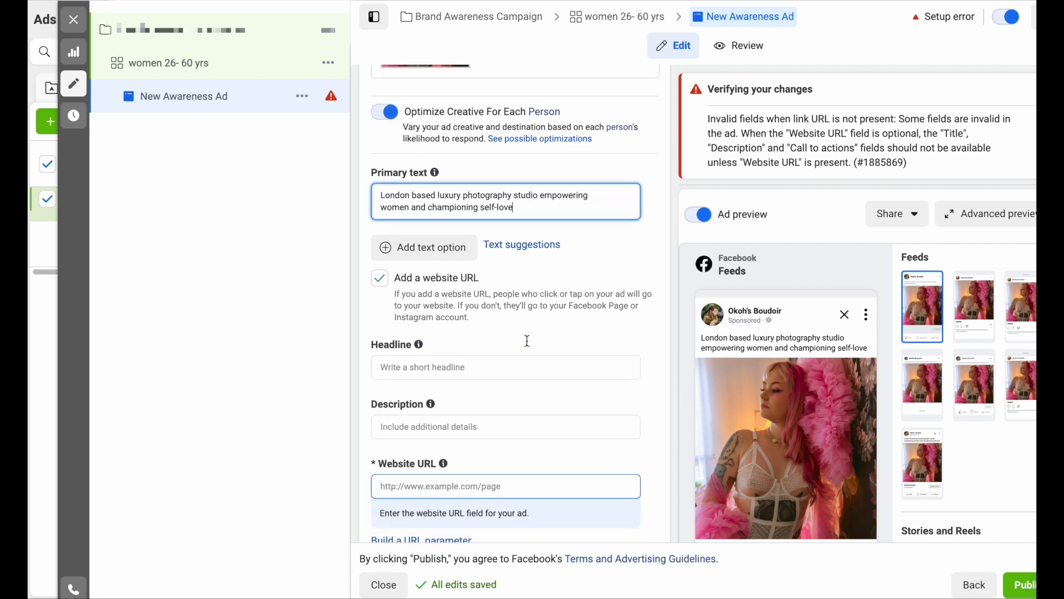
{"action": "left_click", "coordinate": [386, 253]}
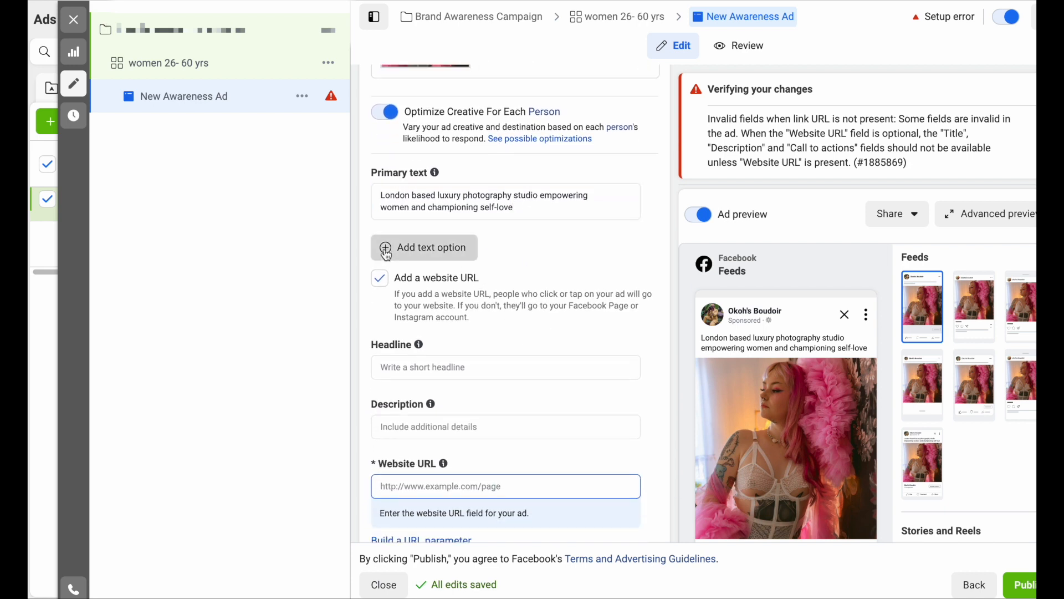
{"action": "left_click", "coordinate": [443, 242]}
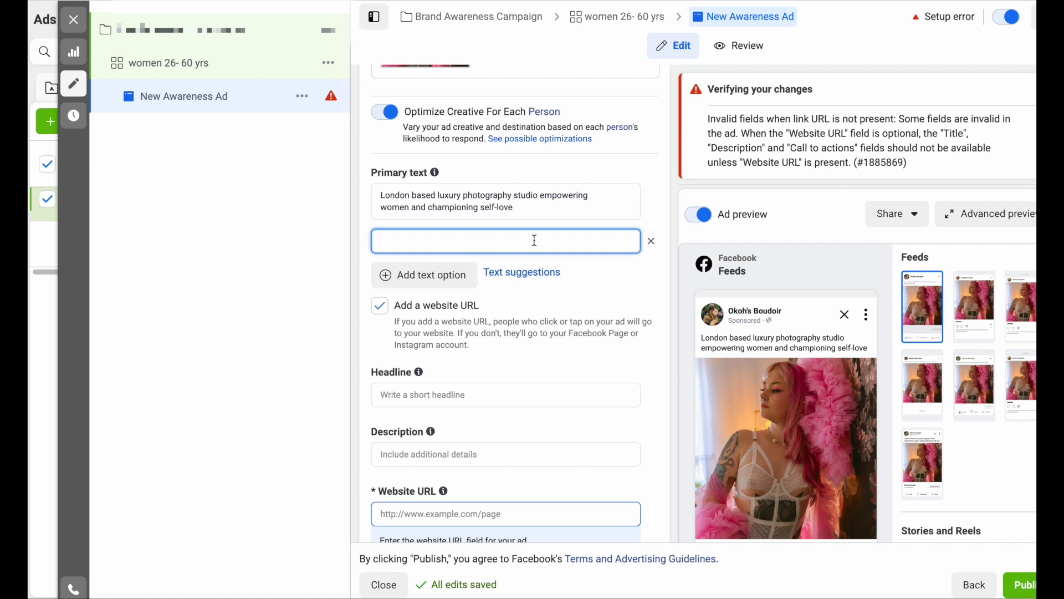
{"action": "left_click", "coordinate": [652, 242]}
{"action": "left_click", "coordinate": [653, 242]}
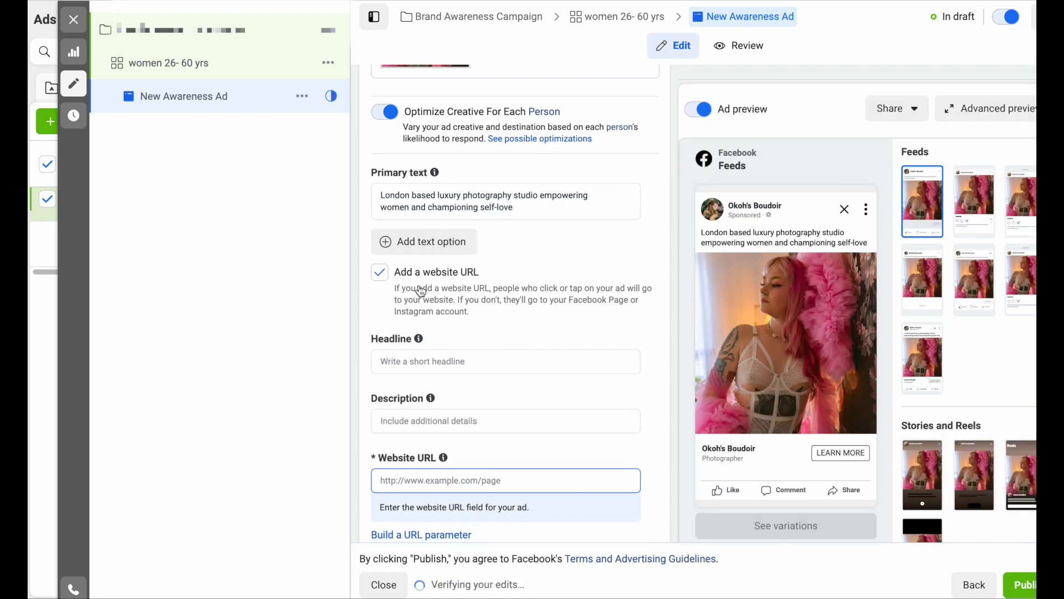
{"action": "left_click", "coordinate": [447, 361]}
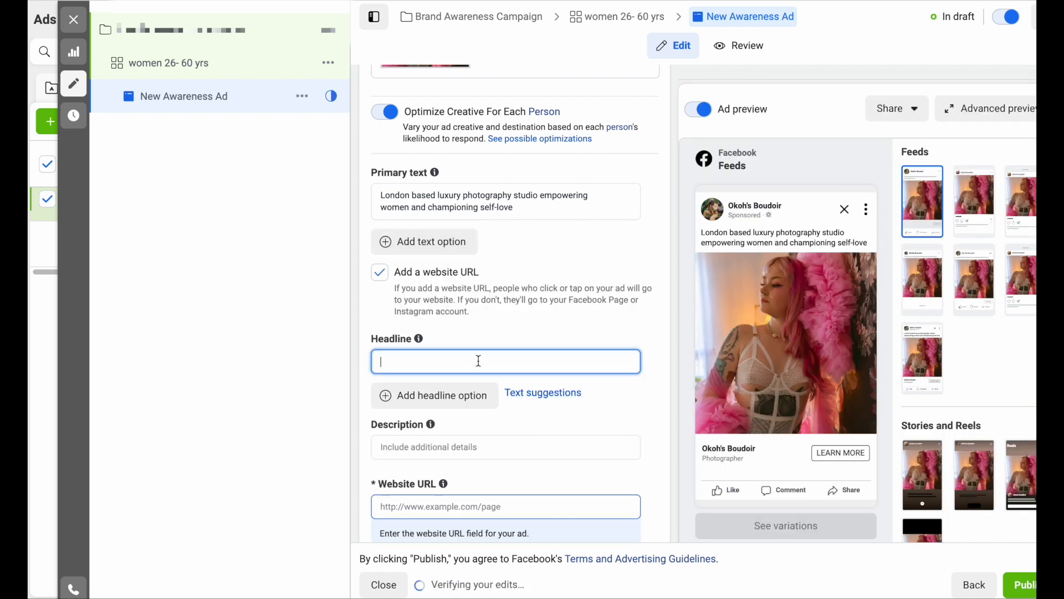
- Type a first headline 'The Ultimate', correcting the spelling typo
{"action": "type", "text": "The Ultmate Experience"}
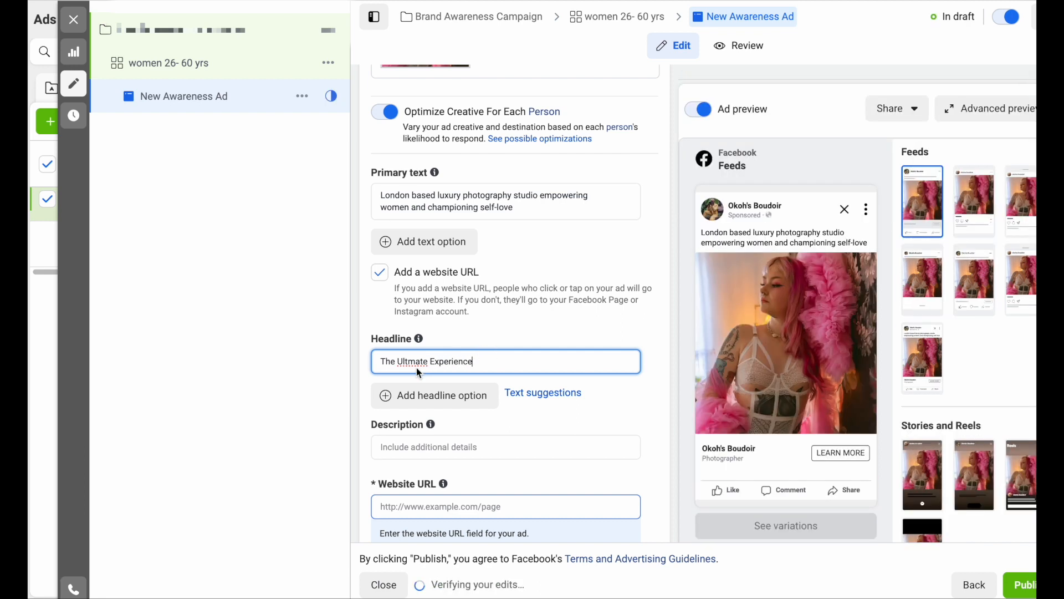
{"action": "left_click", "coordinate": [409, 362]}
{"action": "type", "text": "i"}
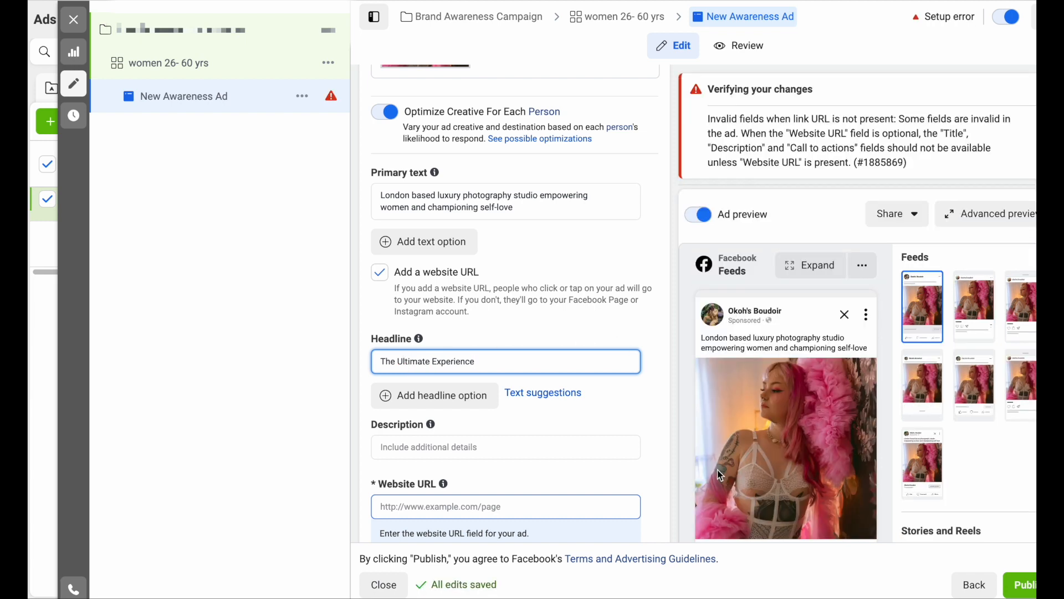
- Replace the headline with 'THE ULTIMATE PHOTOGRAPHY EXPERIENCE'
{"action": "scroll", "coordinate": [684, 347], "scroll_direction": "down", "scroll_amount": 2}
{"action": "scroll", "coordinate": [693, 366], "scroll_direction": "down", "scroll_amount": 10}
{"action": "scroll", "coordinate": [707, 363], "scroll_direction": "down", "scroll_amount": 2}
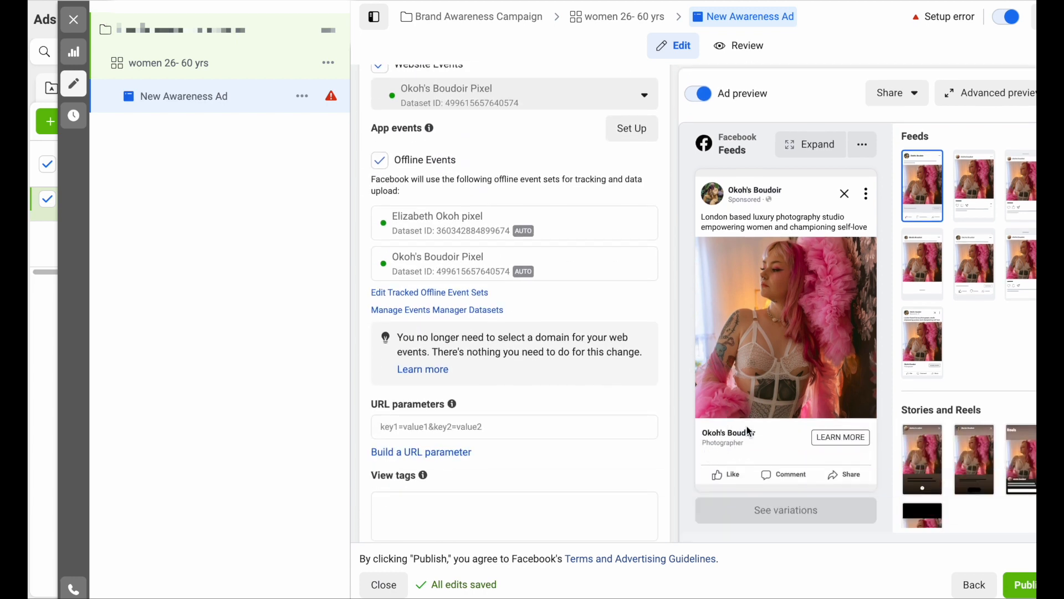
{"action": "scroll", "coordinate": [629, 324], "scroll_direction": "up", "scroll_amount": 10}
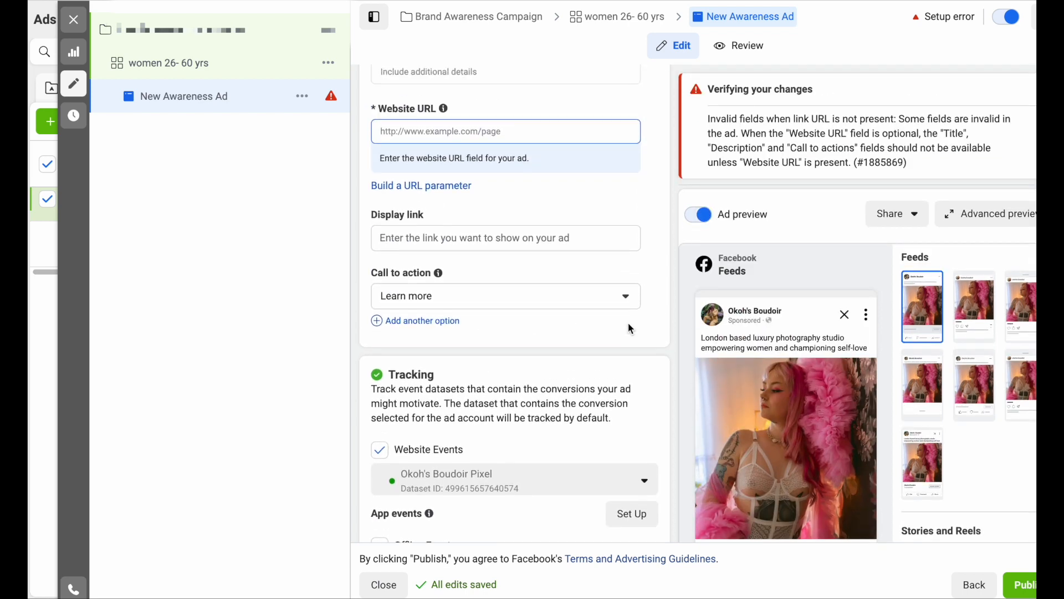
{"action": "scroll", "coordinate": [627, 323], "scroll_direction": "up", "scroll_amount": 3}
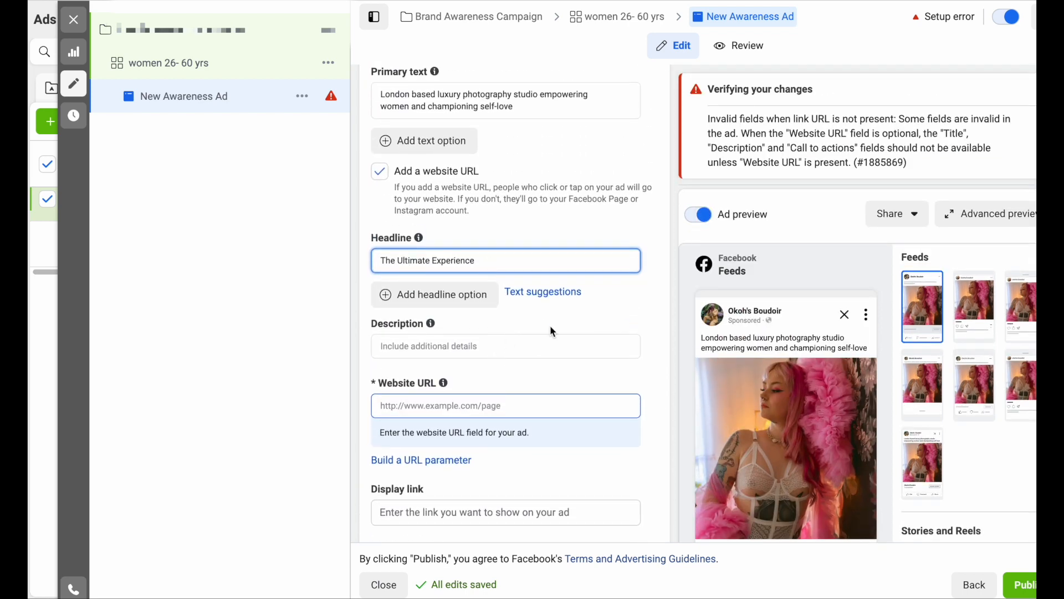
{"action": "scroll", "coordinate": [550, 341], "scroll_direction": "down", "scroll_amount": 1}
{"action": "scroll", "coordinate": [551, 342], "scroll_direction": "down", "scroll_amount": 1}
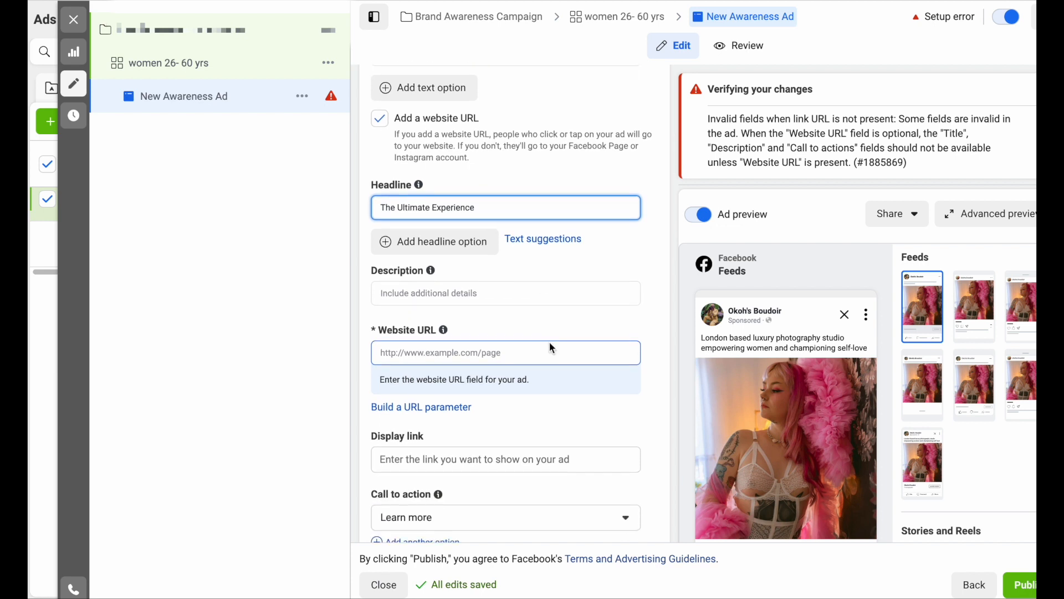
{"action": "triple_click", "coordinate": [488, 207]}
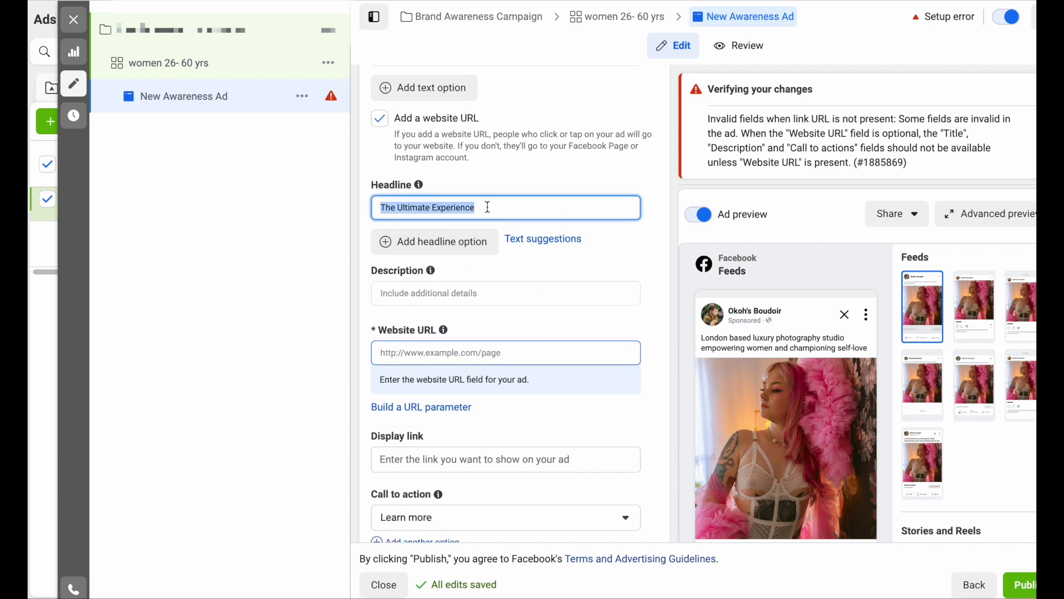
{"action": "type", "text": "THE ULTIMATE PHOTOGRAPHY EXPERIENCE"}
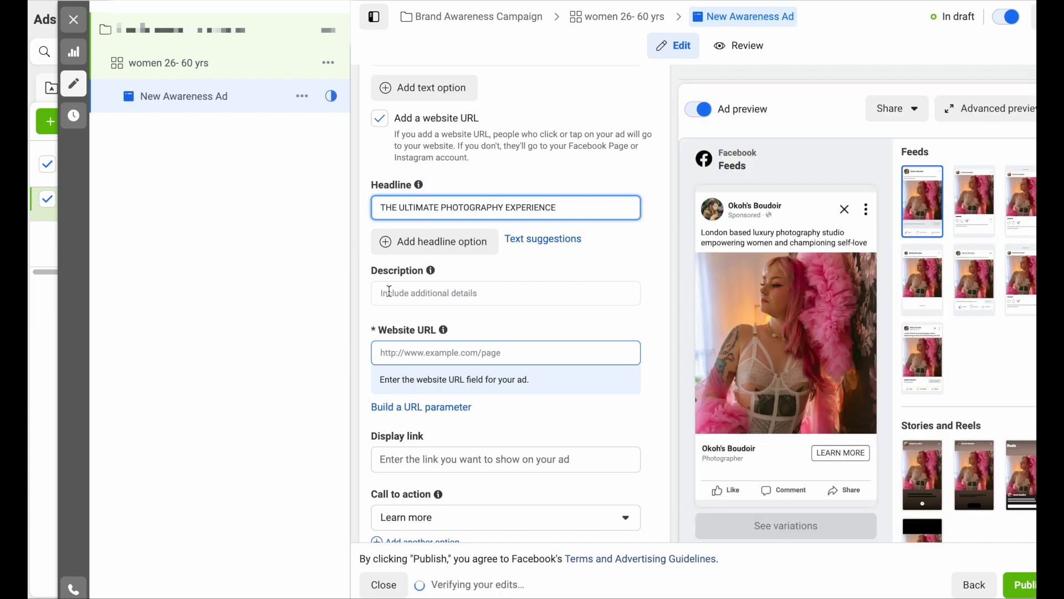
{"action": "left_click", "coordinate": [373, 297]}
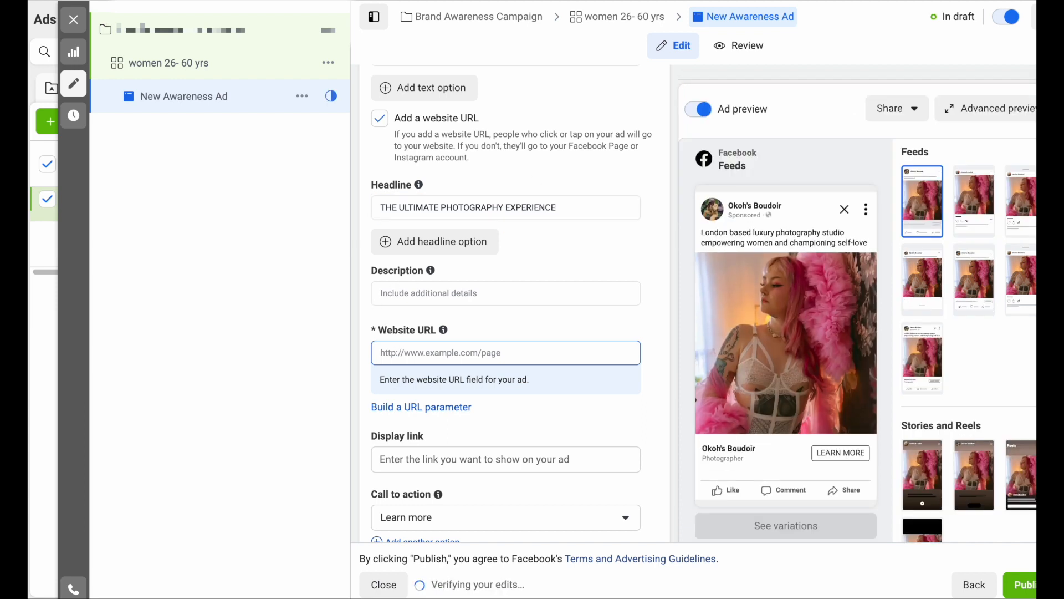
- Enter the studio's boudoir website as the ad's Website URL
{"action": "left_click", "coordinate": [424, 352]}
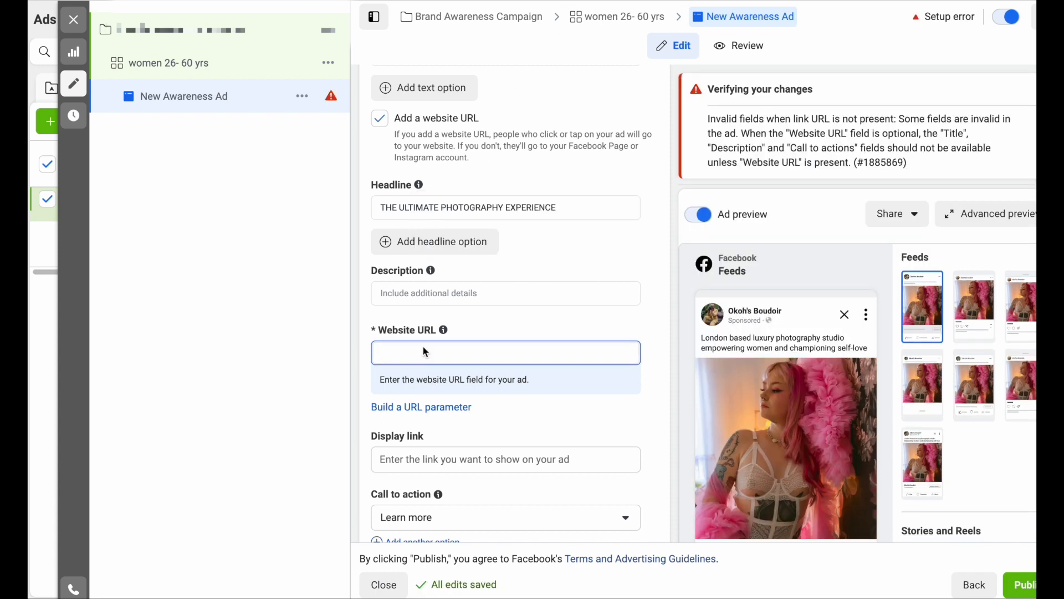
{"action": "type", "text": "boudoir.elizabethokoh.com"}
{"action": "left_click", "coordinate": [358, 334]}
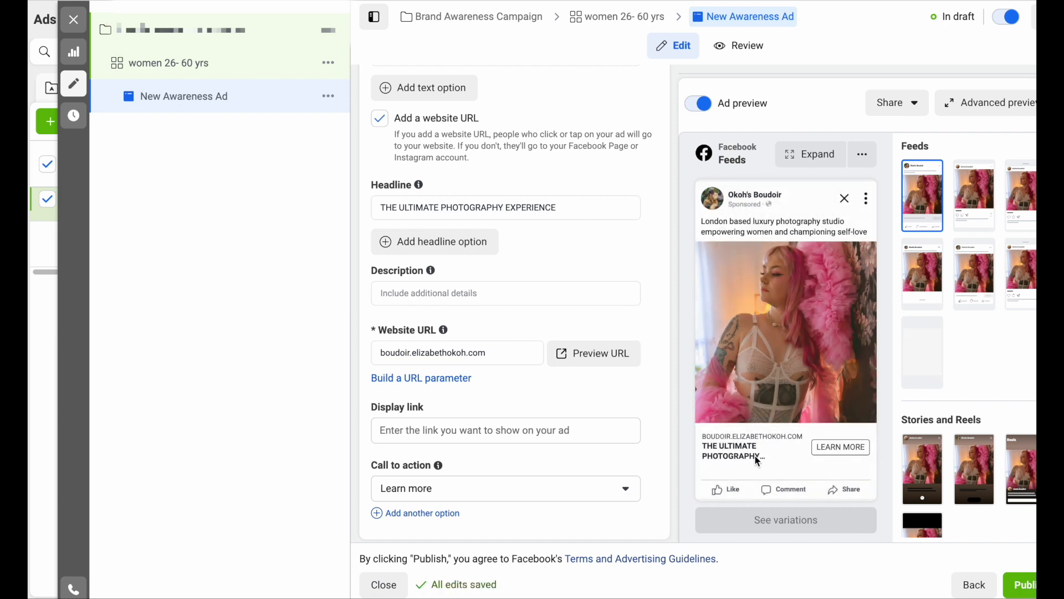
- Change the headline wording from ULTIMATE to BEST: 'THE BEST PHOTOGRAPHY EXPERIENCE'
{"action": "left_click", "coordinate": [441, 208]}
{"action": "key", "text": "BackSpace"}
{"action": "key", "text": "BackSpace"}
{"action": "key", "text": "BackSpace"}
{"action": "key", "text": "BackSpace"}
{"action": "key", "text": "BackSpace"}
{"action": "key", "text": "BackSpace"}
{"action": "key", "text": "BackSpace"}
{"action": "key", "text": "BackSpace"}
{"action": "key", "text": "BackSpace"}
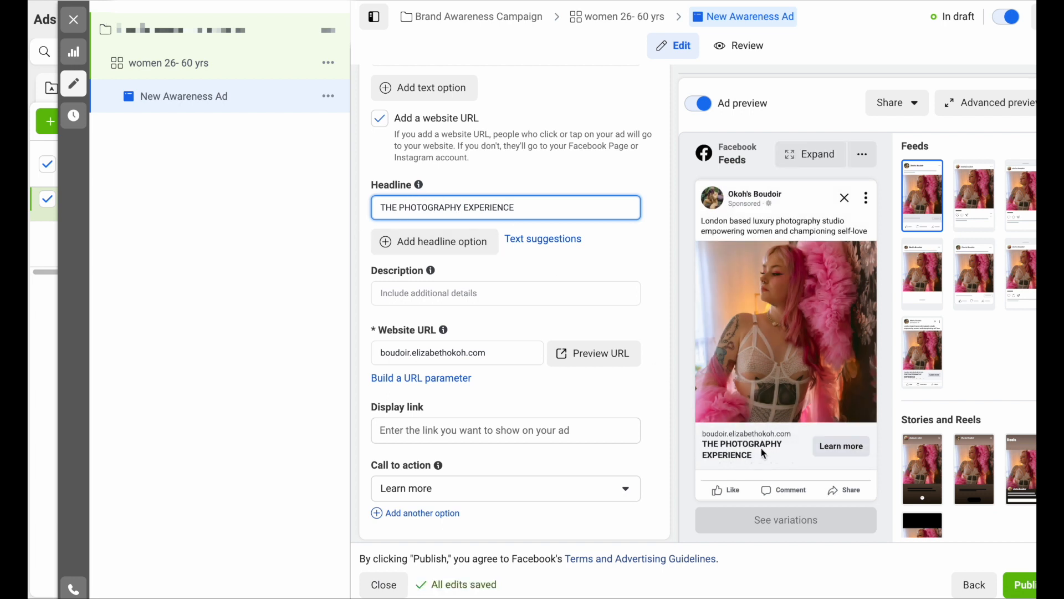
{"action": "left_click", "coordinate": [410, 204]}
{"action": "type", "text": "BEST"}
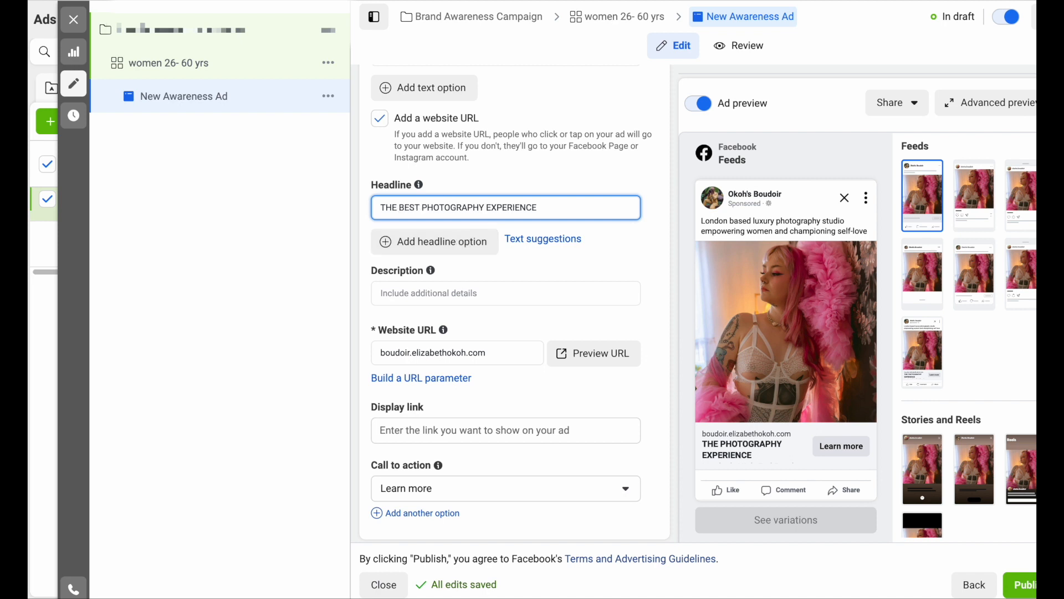
{"action": "left_click", "coordinate": [565, 178]}
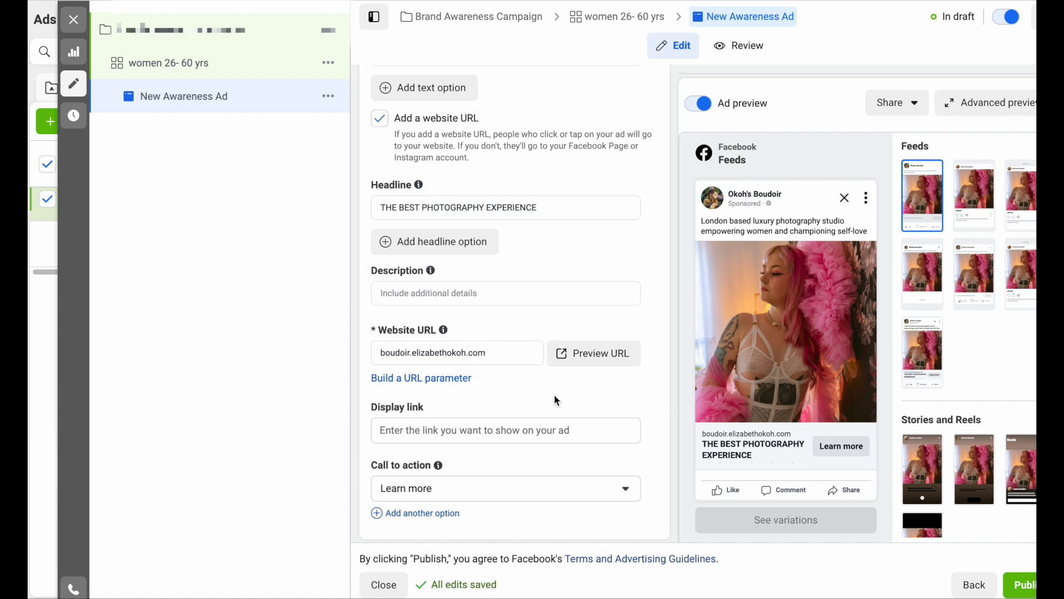
- Fill in the Display link with the studio's boudoir domain in uppercase
{"action": "left_click", "coordinate": [456, 433]}
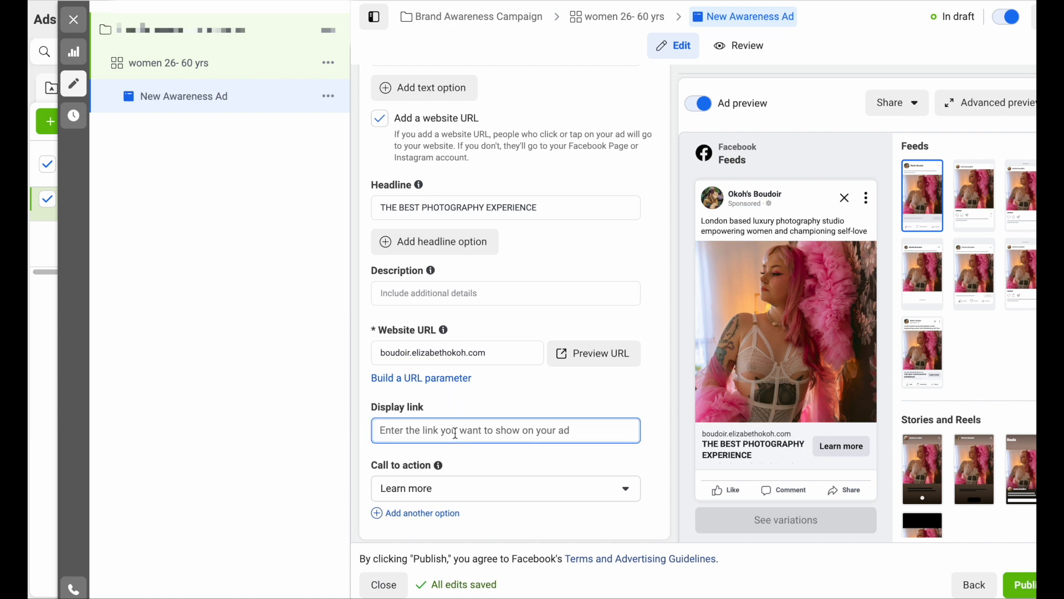
{"action": "type", "text": "BOUDOIR."}
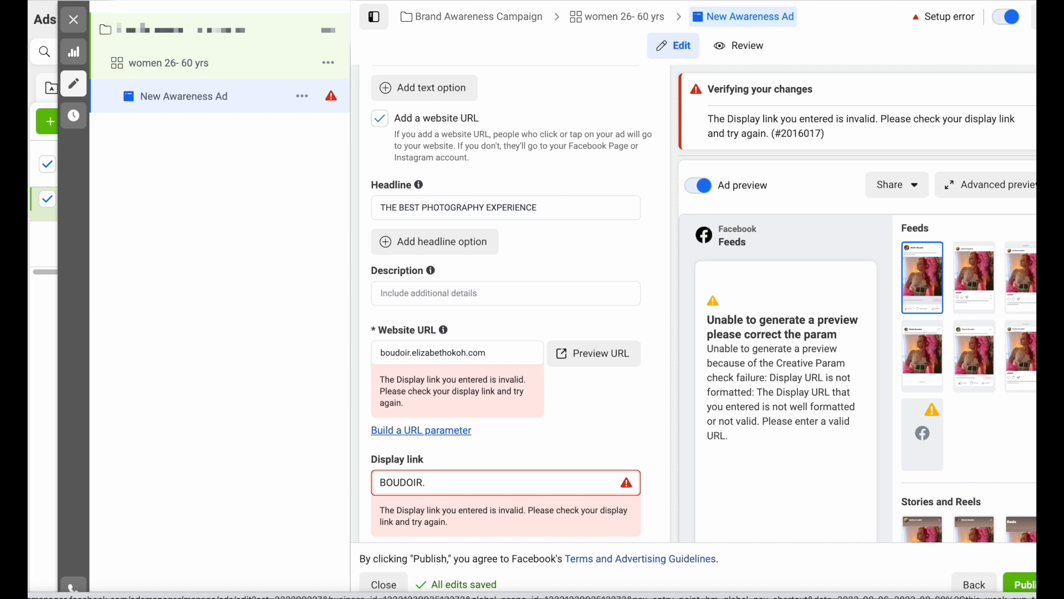
{"action": "type", "text": "ELIZABETHOKOH.COM"}
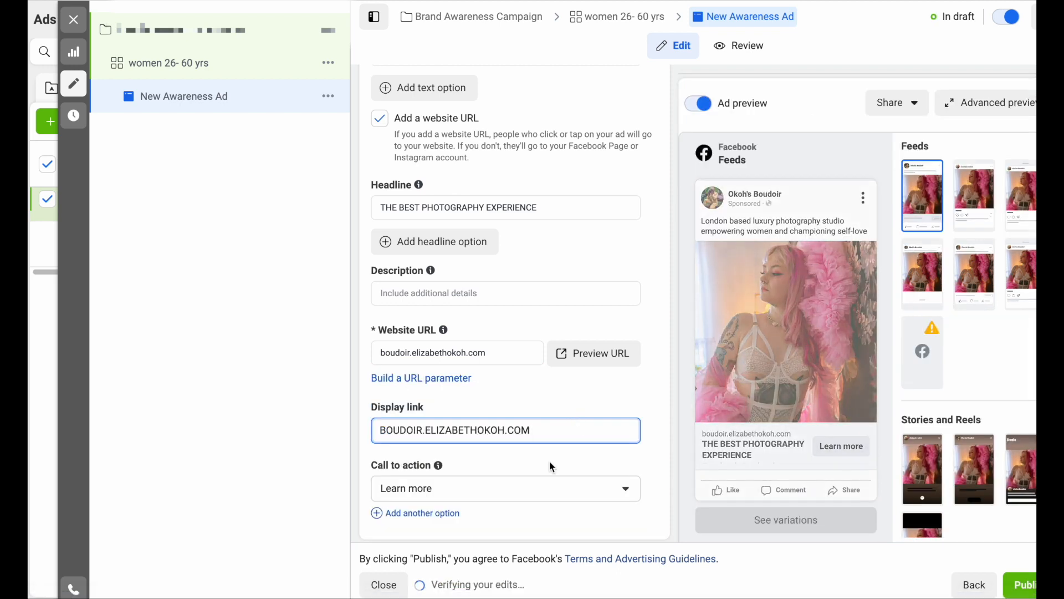
{"action": "left_click", "coordinate": [553, 466]}
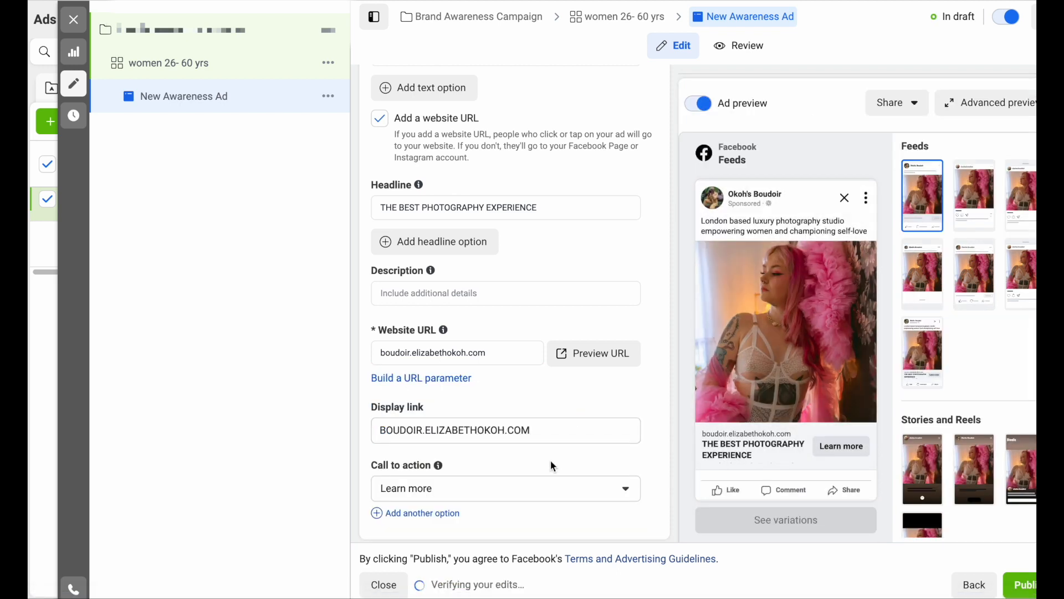
{"action": "scroll", "coordinate": [553, 467], "scroll_direction": "down", "scroll_amount": 2}
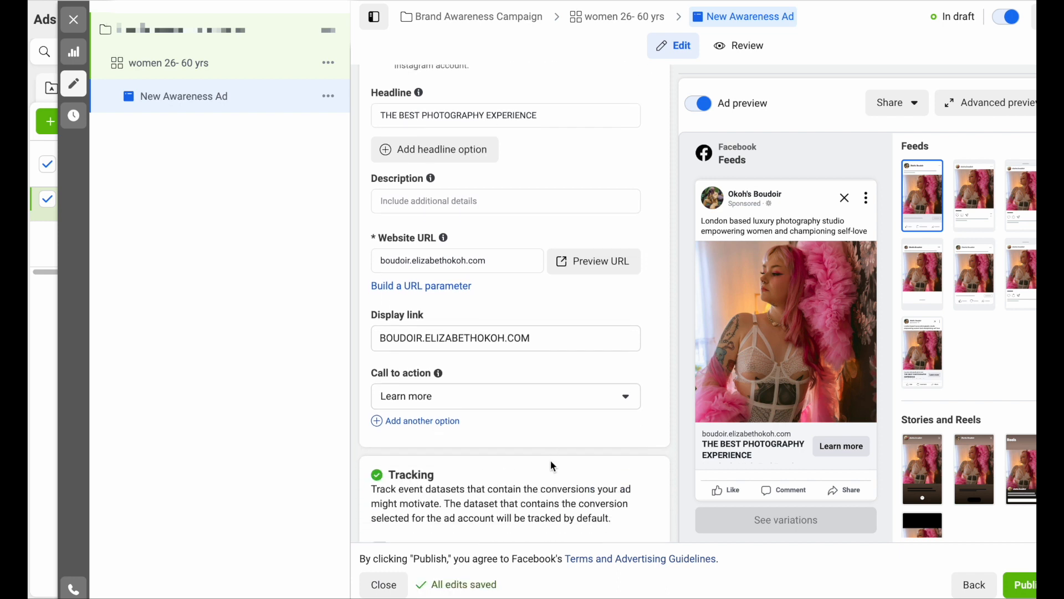
{"action": "left_click", "coordinate": [626, 398]}
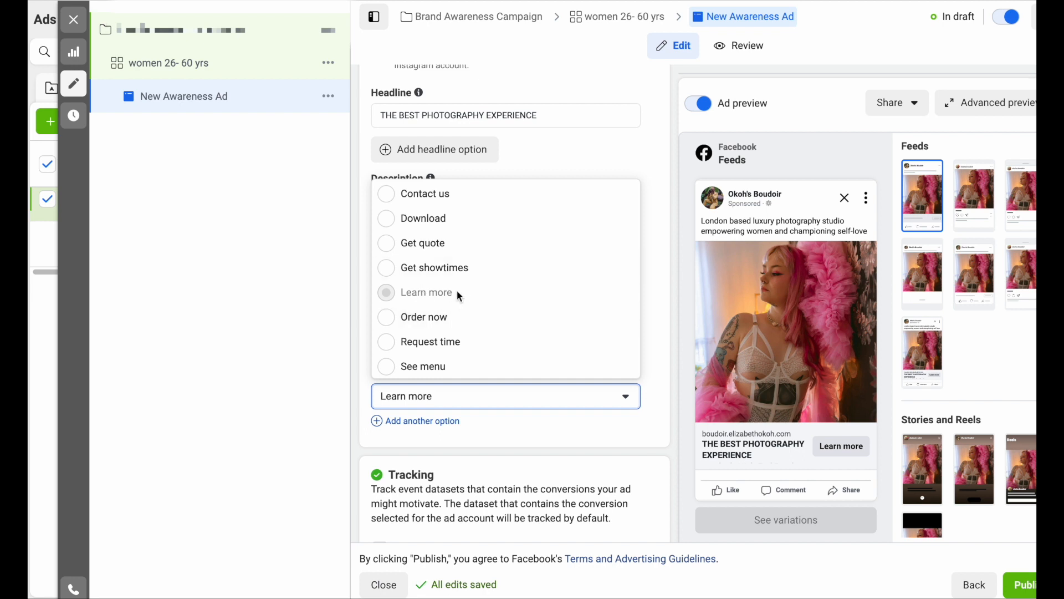
{"action": "left_click", "coordinate": [617, 425]}
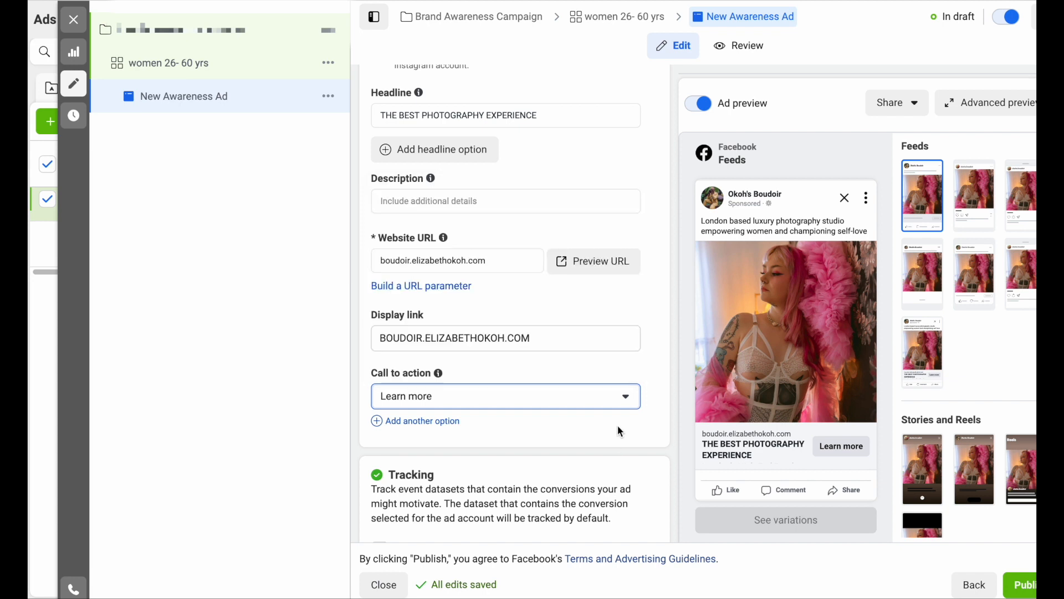
{"action": "scroll", "coordinate": [564, 437], "scroll_direction": "down", "scroll_amount": 3}
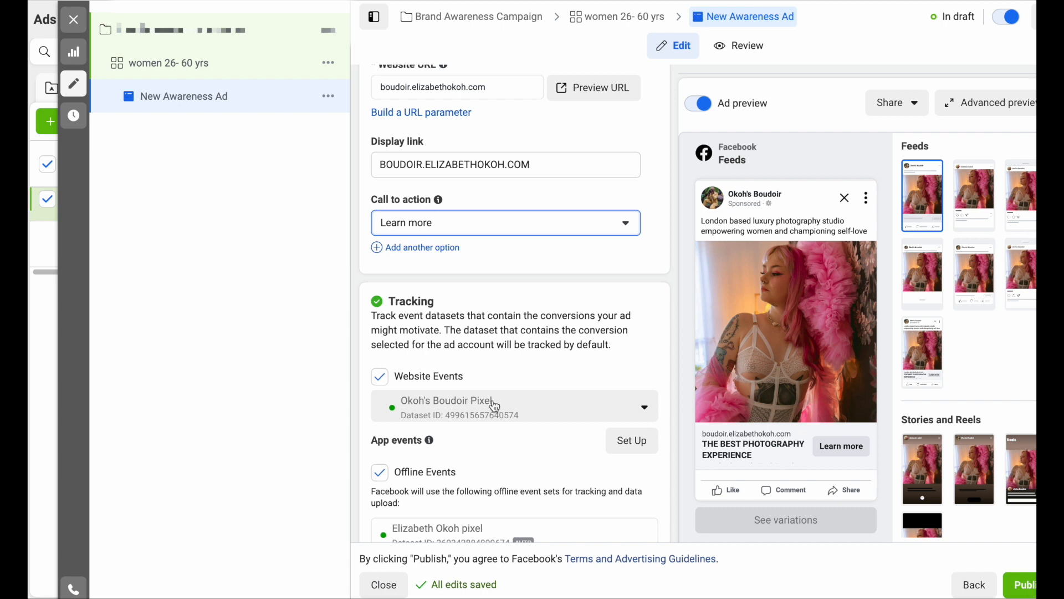
{"action": "scroll", "coordinate": [495, 406], "scroll_direction": "down", "scroll_amount": 5}
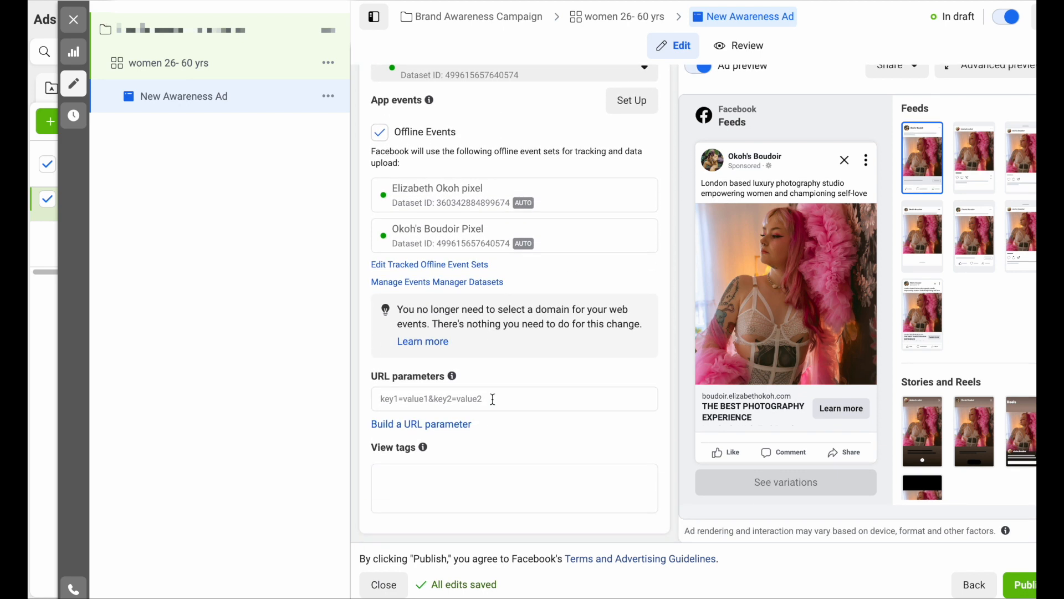
{"action": "scroll", "coordinate": [495, 404], "scroll_direction": "up", "scroll_amount": 15}
{"action": "scroll", "coordinate": [493, 399], "scroll_direction": "up", "scroll_amount": 5}
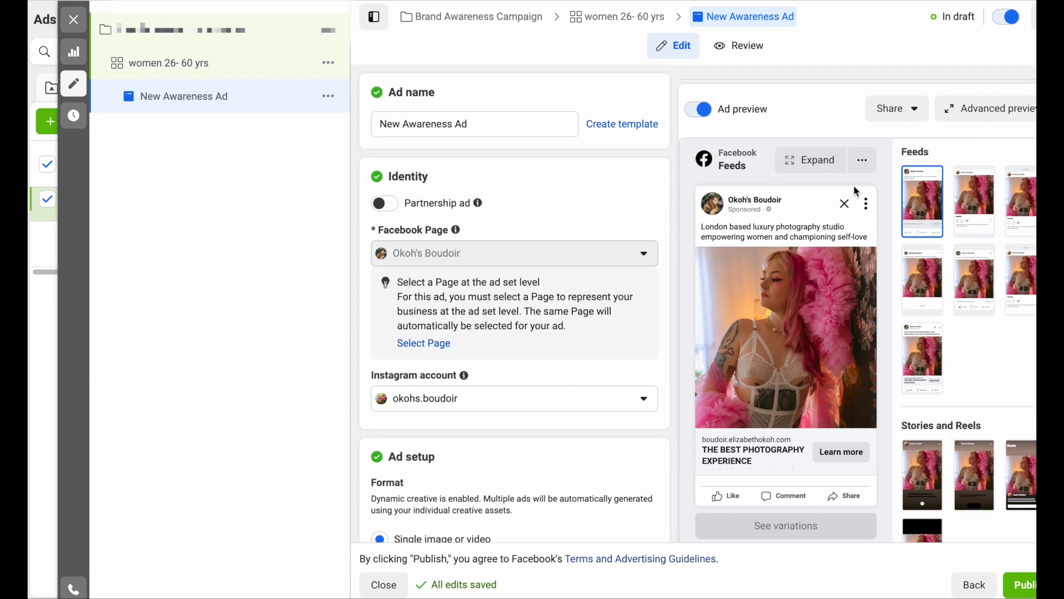
- Review the ad across all placements in the advanced preview, then close it
{"action": "left_click", "coordinate": [986, 118]}
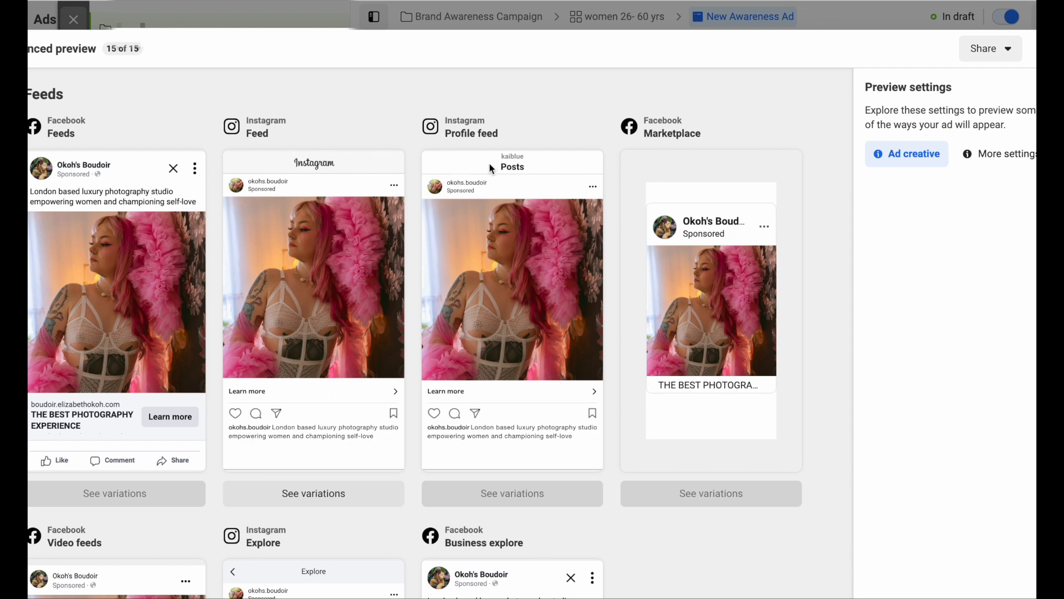
{"action": "scroll", "coordinate": [582, 286], "scroll_direction": "down", "scroll_amount": 6}
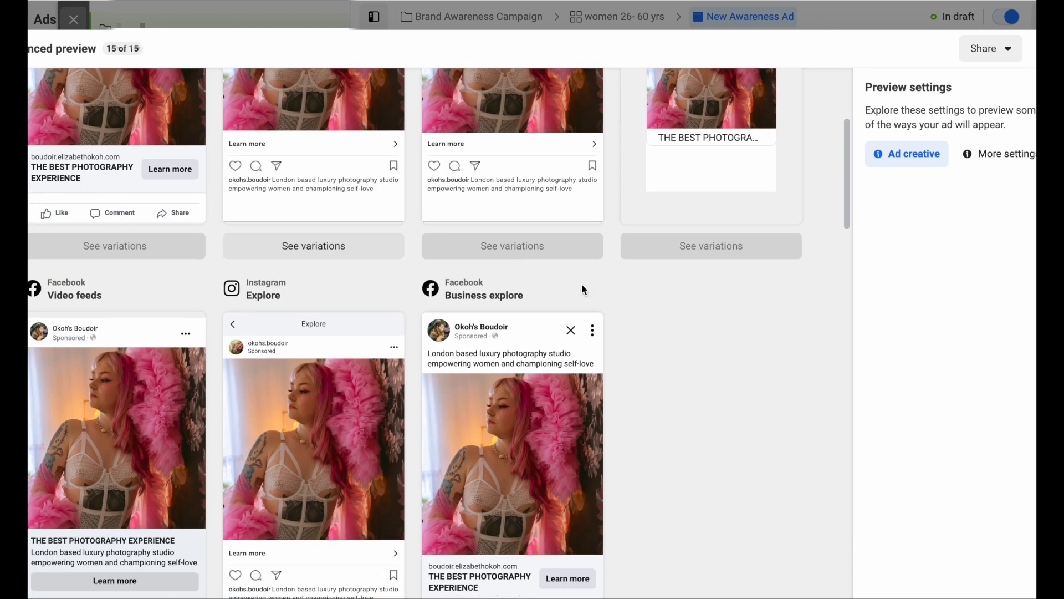
{"action": "scroll", "coordinate": [583, 288], "scroll_direction": "down", "scroll_amount": 1}
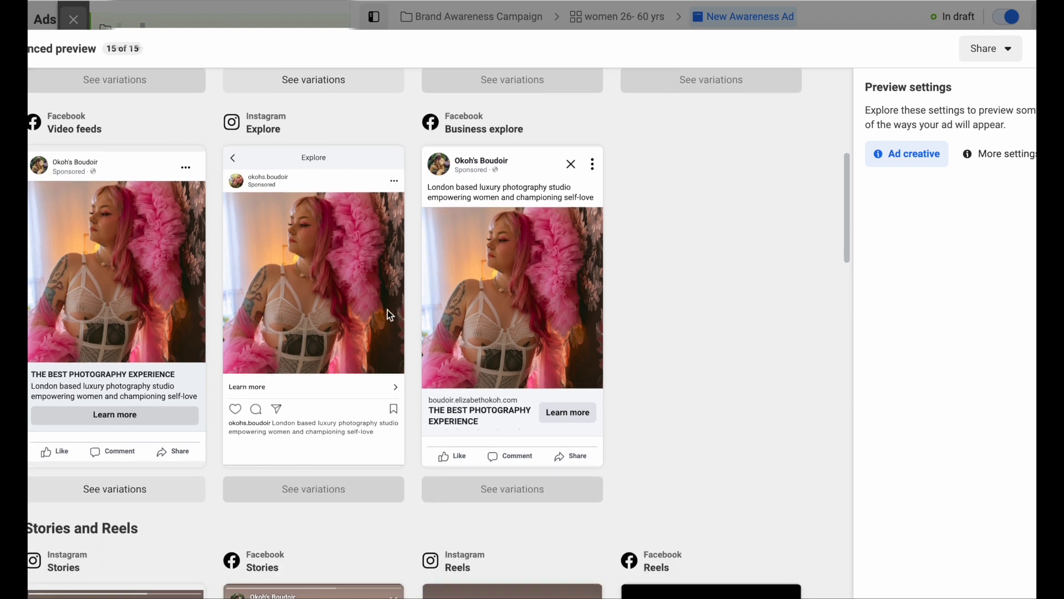
{"action": "scroll", "coordinate": [339, 347], "scroll_direction": "down", "scroll_amount": 7}
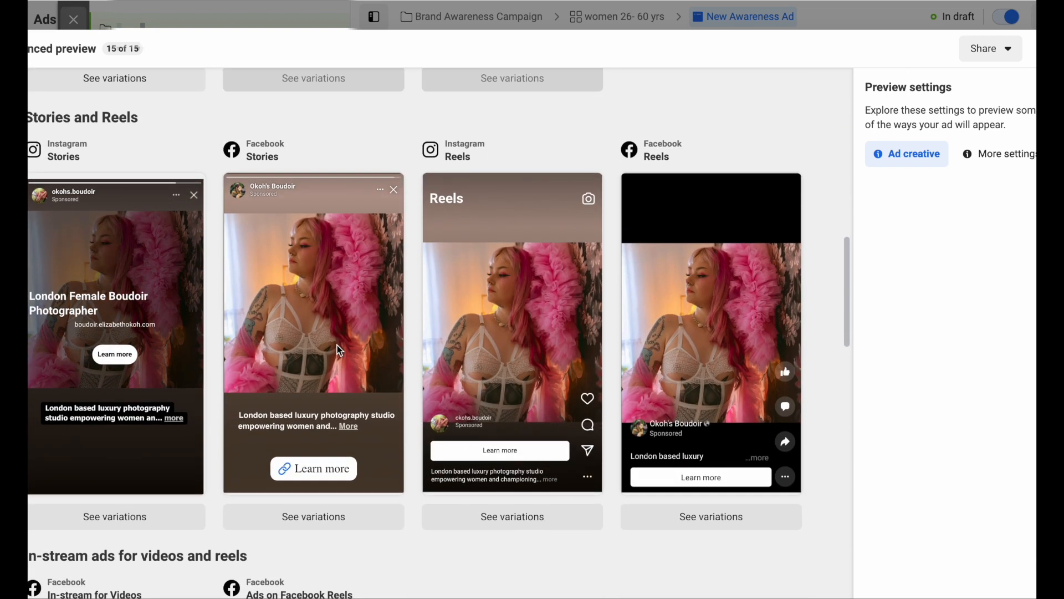
{"action": "scroll", "coordinate": [337, 345], "scroll_direction": "down", "scroll_amount": 6}
{"action": "scroll", "coordinate": [338, 345], "scroll_direction": "up", "scroll_amount": 20}
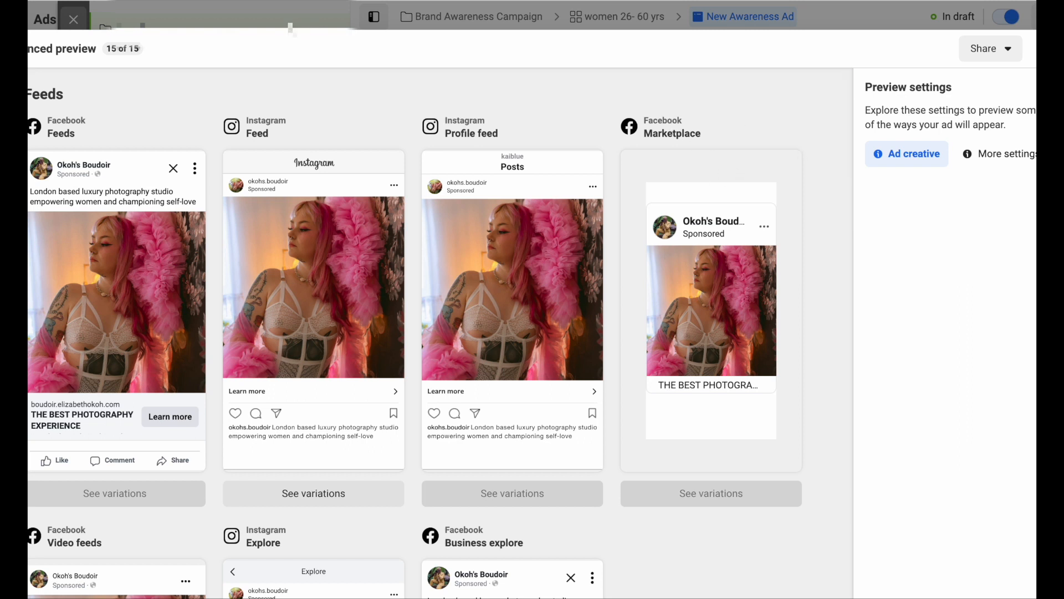
{"action": "left_click", "coordinate": [1047, 49]}
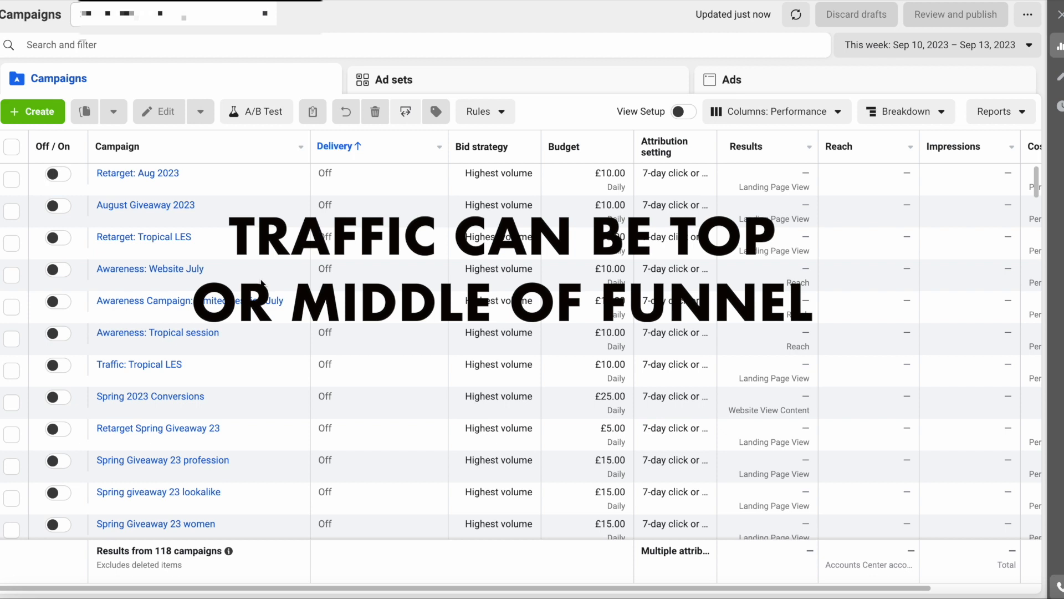
- Create a new campaign draft with Traffic chosen as its objective
{"action": "left_click", "coordinate": [48, 111]}
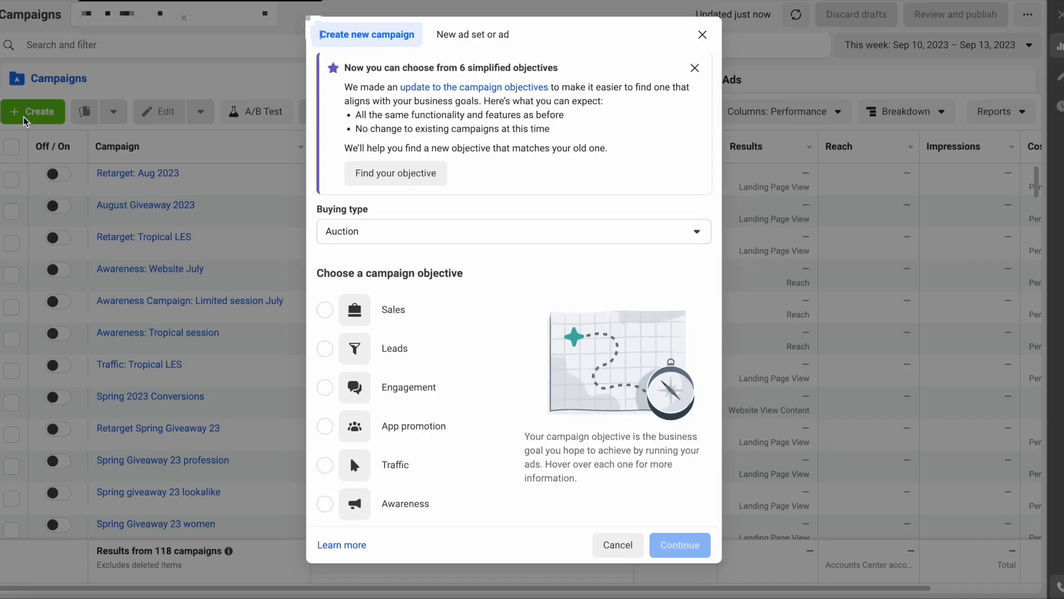
{"action": "scroll", "coordinate": [482, 332], "scroll_direction": "down", "scroll_amount": 2}
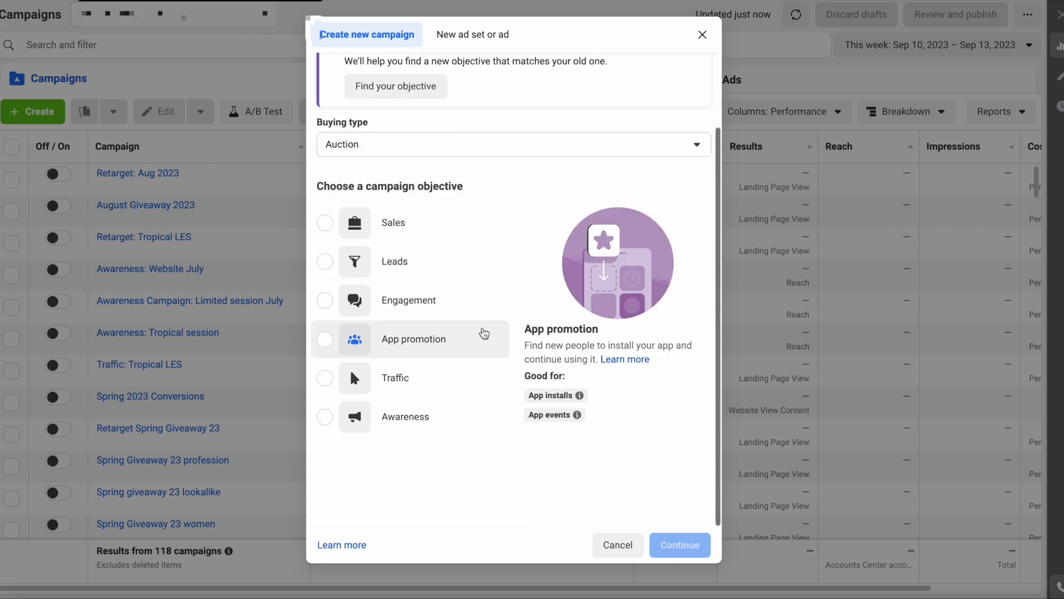
{"action": "left_click", "coordinate": [326, 381]}
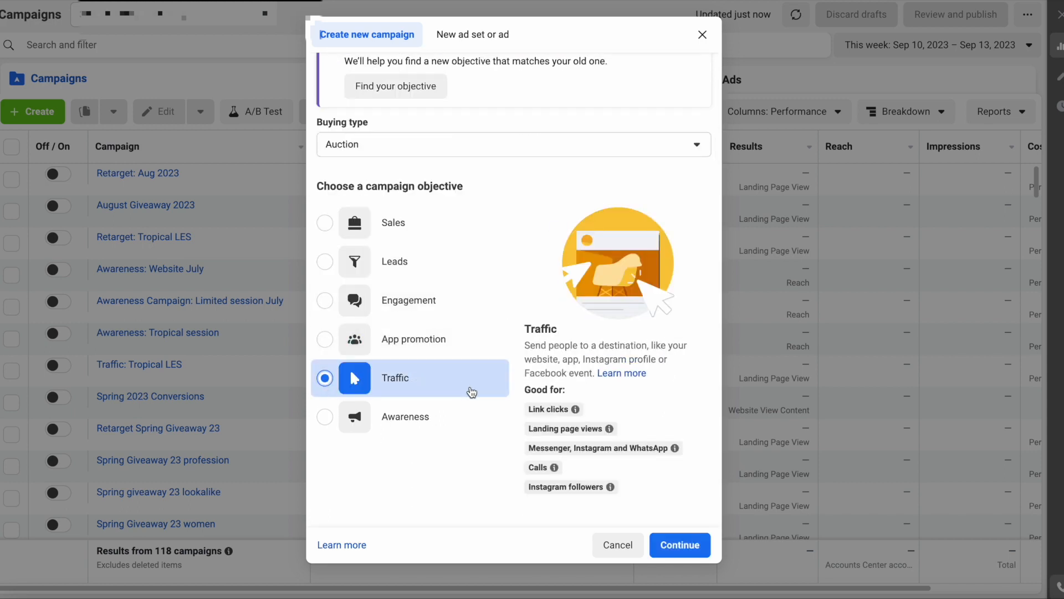
{"action": "left_click", "coordinate": [679, 545]}
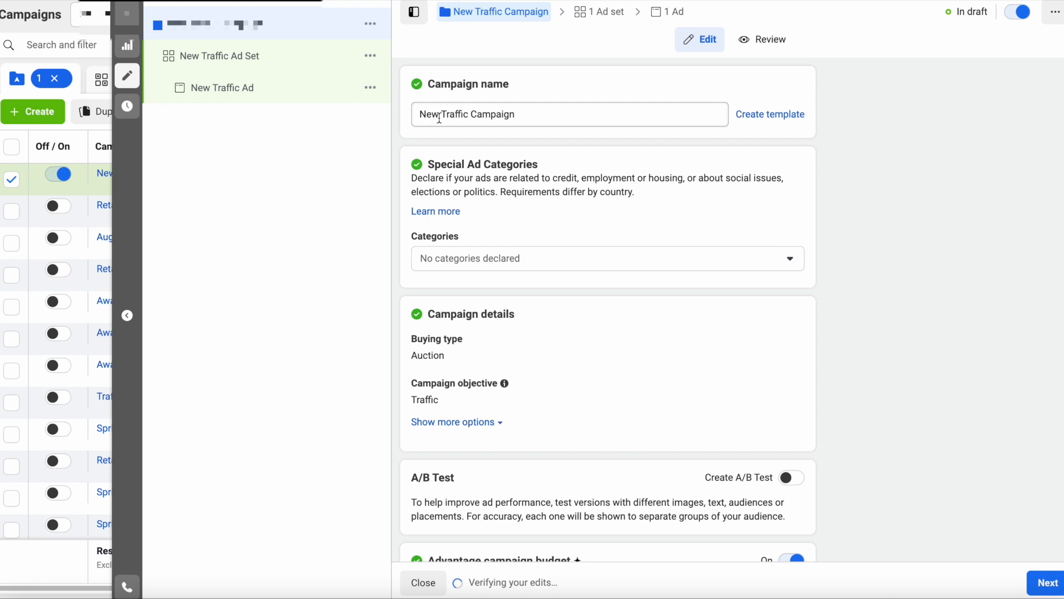
- Edit the campaign name from 'New Traffic Campaign' to 'Traffic: Mini session Oct 2023'
{"action": "left_click_drag", "start_coordinate": [440, 118], "coordinate": [408, 121]}
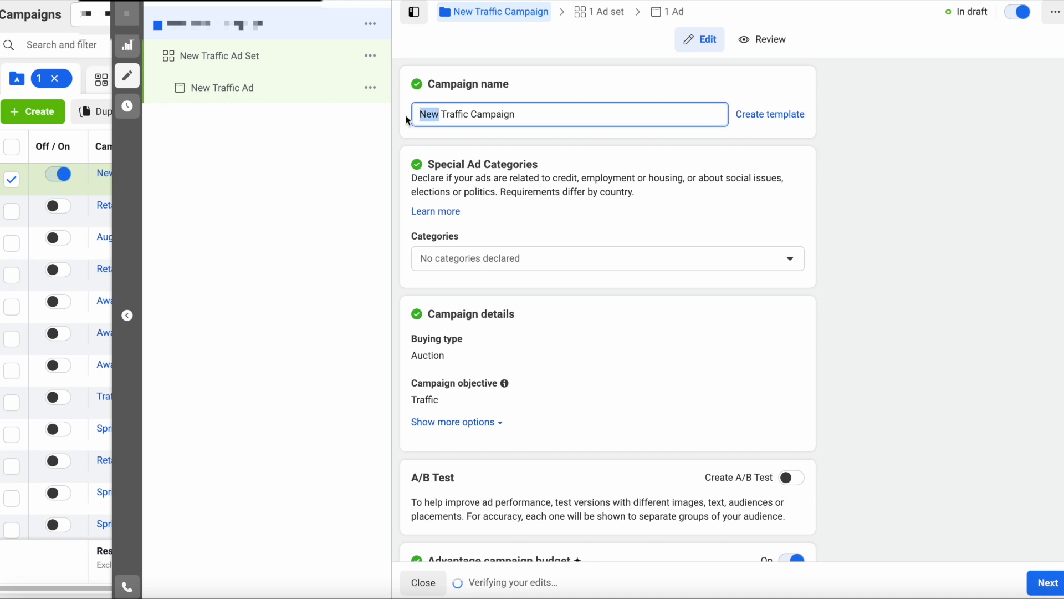
{"action": "key", "text": "BackSpace"}
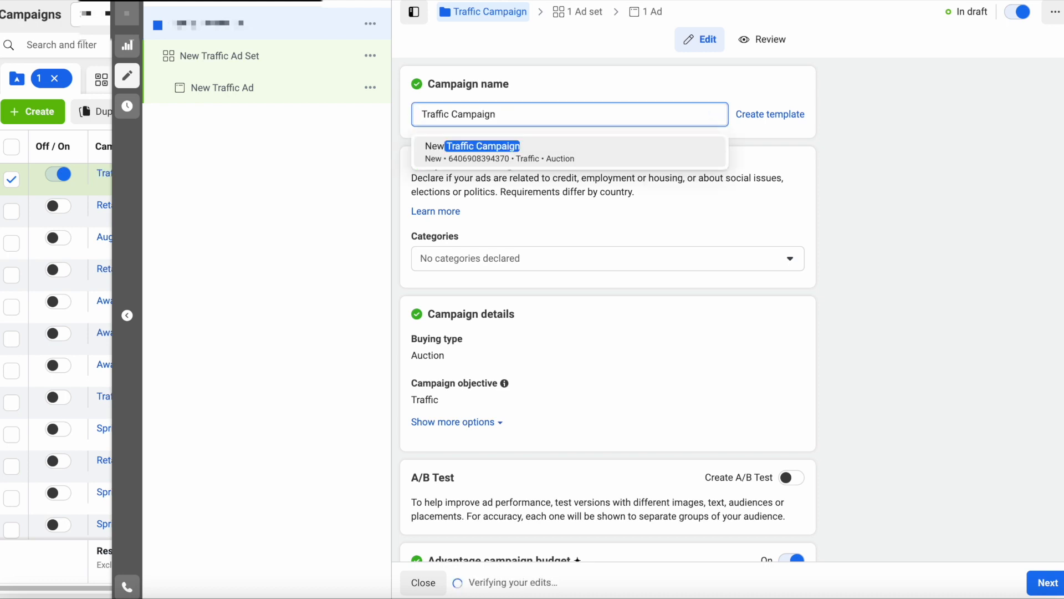
{"action": "key", "text": "Delete"}
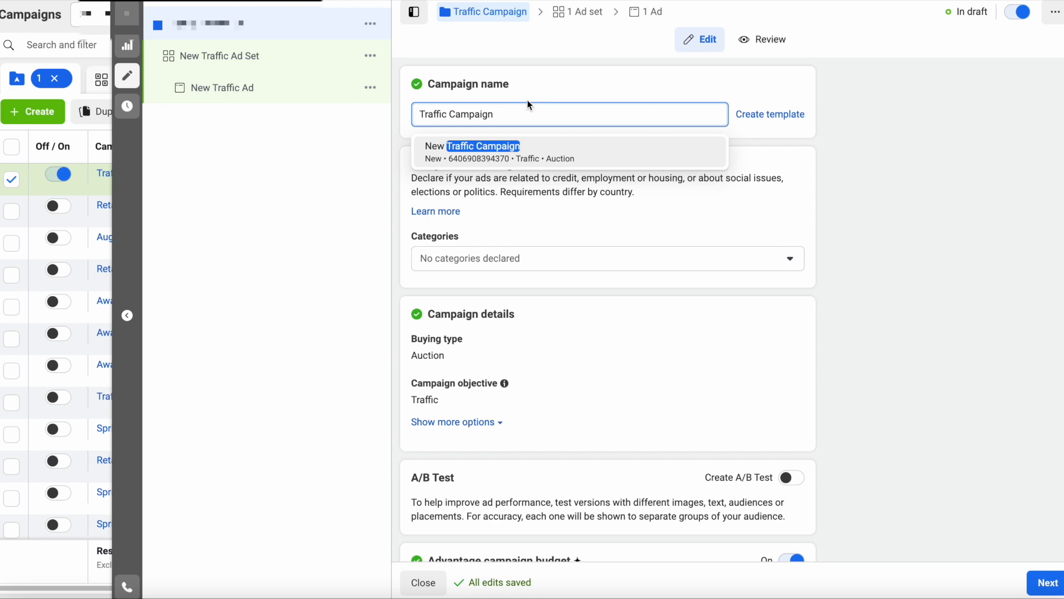
{"action": "type", "text": ": M"}
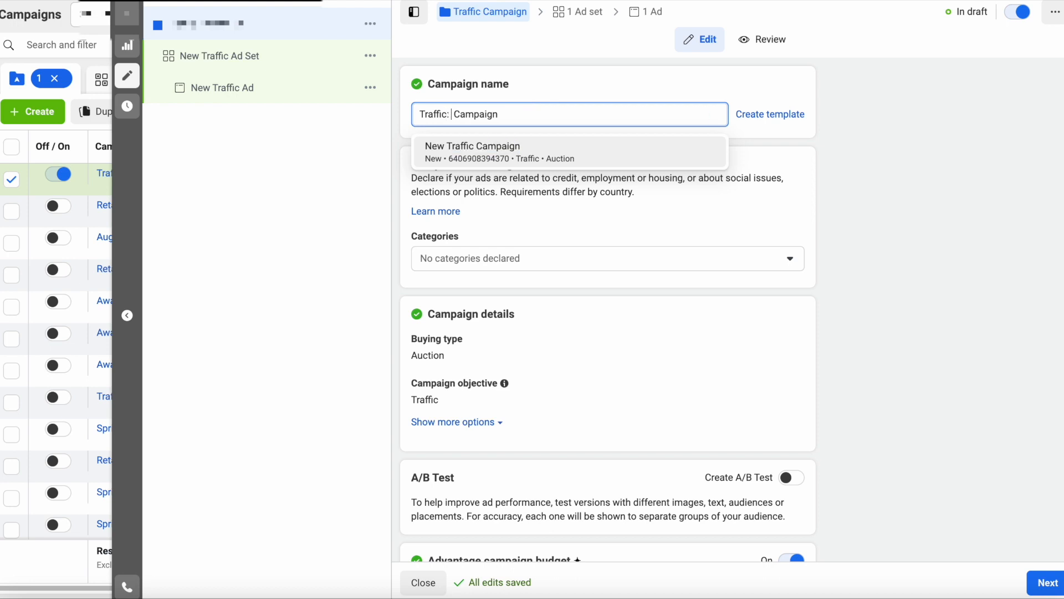
{"action": "type", "text": "ini session"}
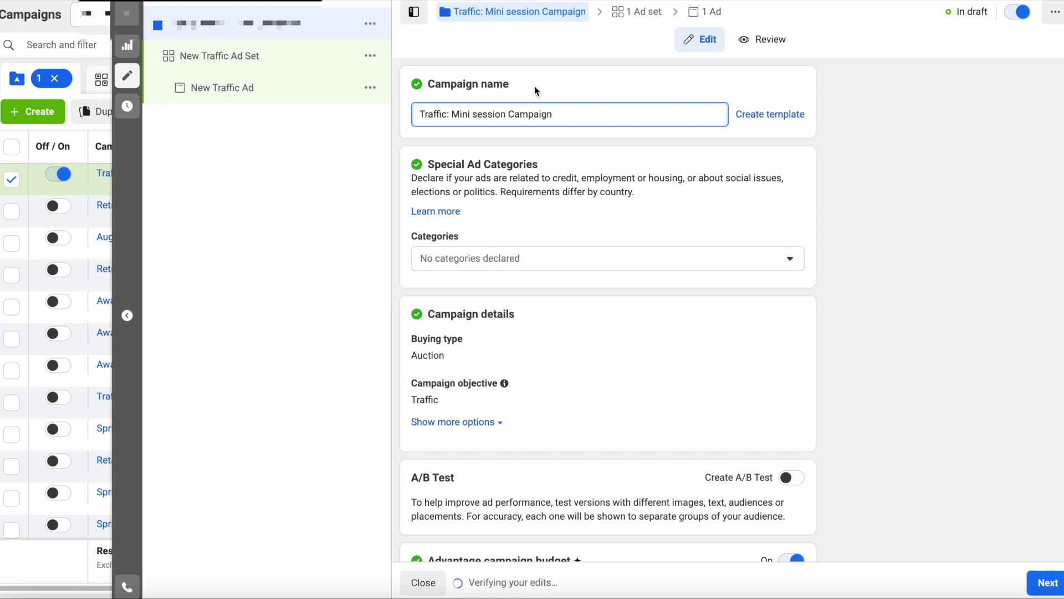
{"action": "type", "text": " Octo"}
{"action": "key", "text": "BackSpace"}
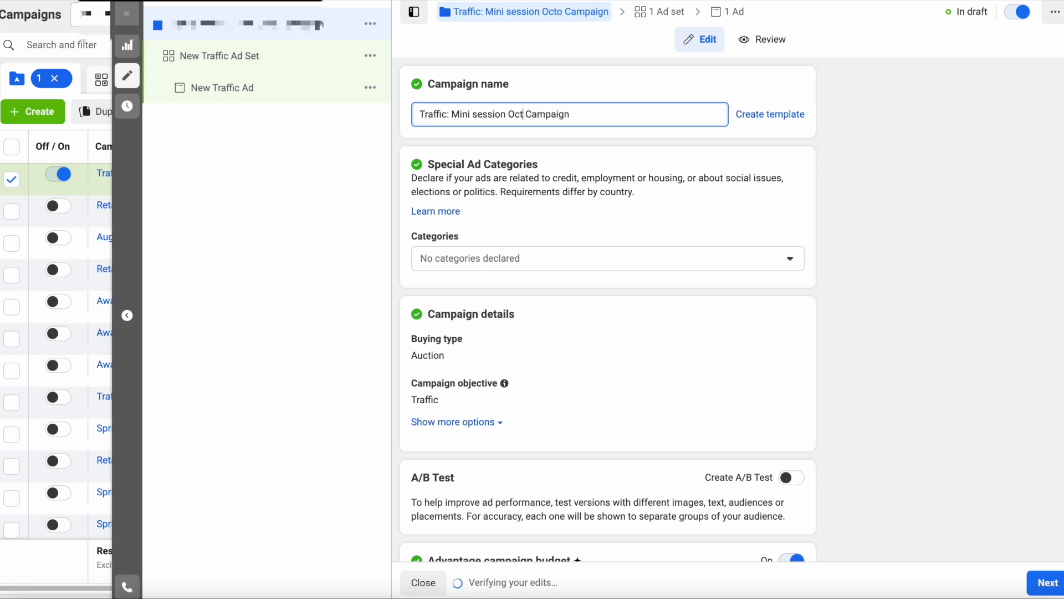
{"action": "left_click_drag", "start_coordinate": [570, 117], "coordinate": [525, 119]}
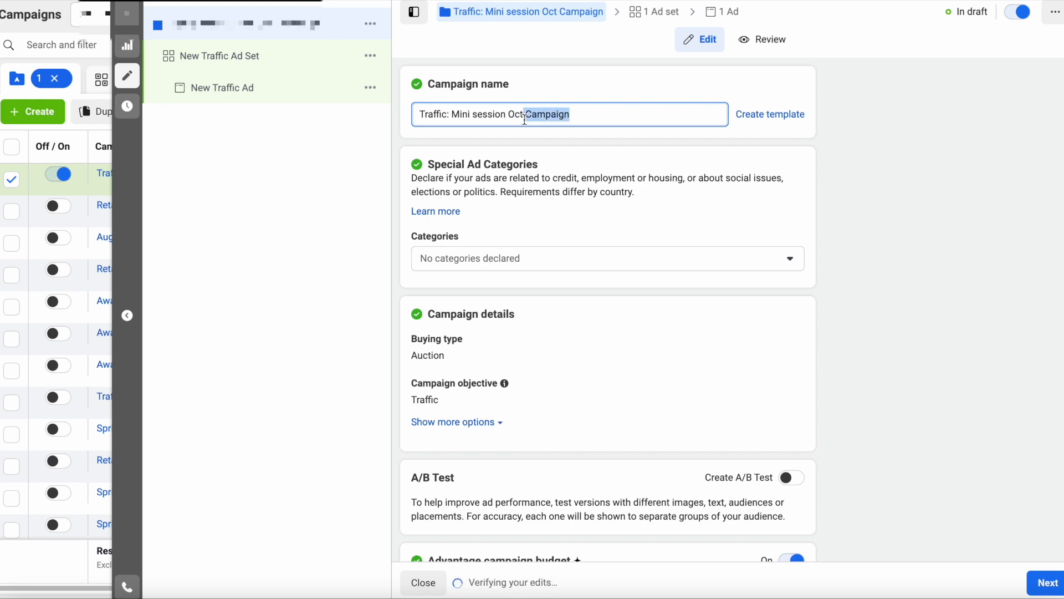
{"action": "key", "text": "BackSpace"}
{"action": "type", "text": "2023"}
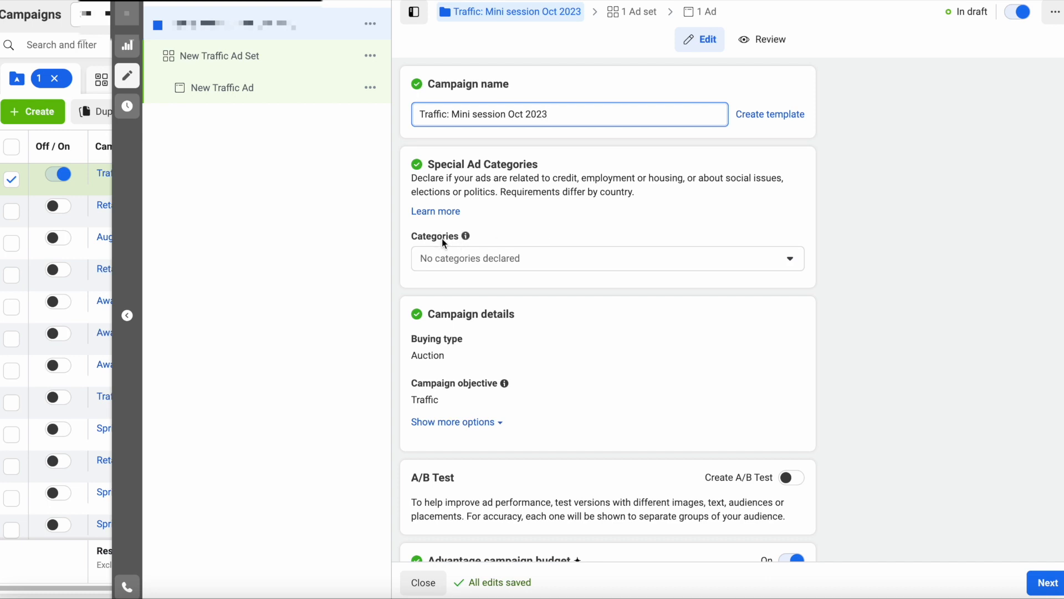
{"action": "scroll", "coordinate": [558, 298], "scroll_direction": "down", "scroll_amount": 3}
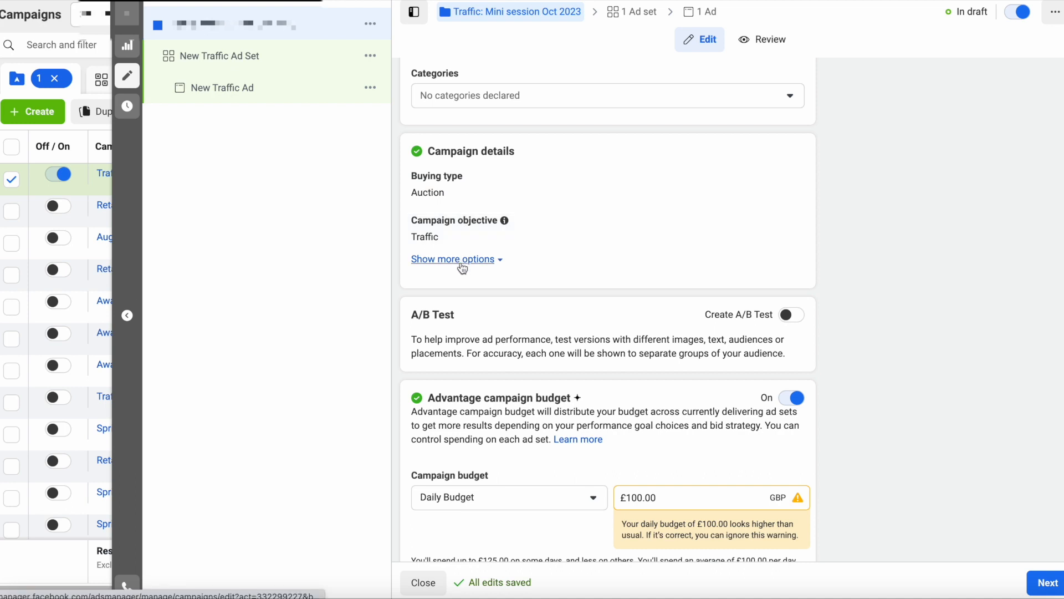
- Change the Advantage campaign budget's daily amount from £100.00 to £10.00
{"action": "scroll", "coordinate": [463, 269], "scroll_direction": "down", "scroll_amount": 2}
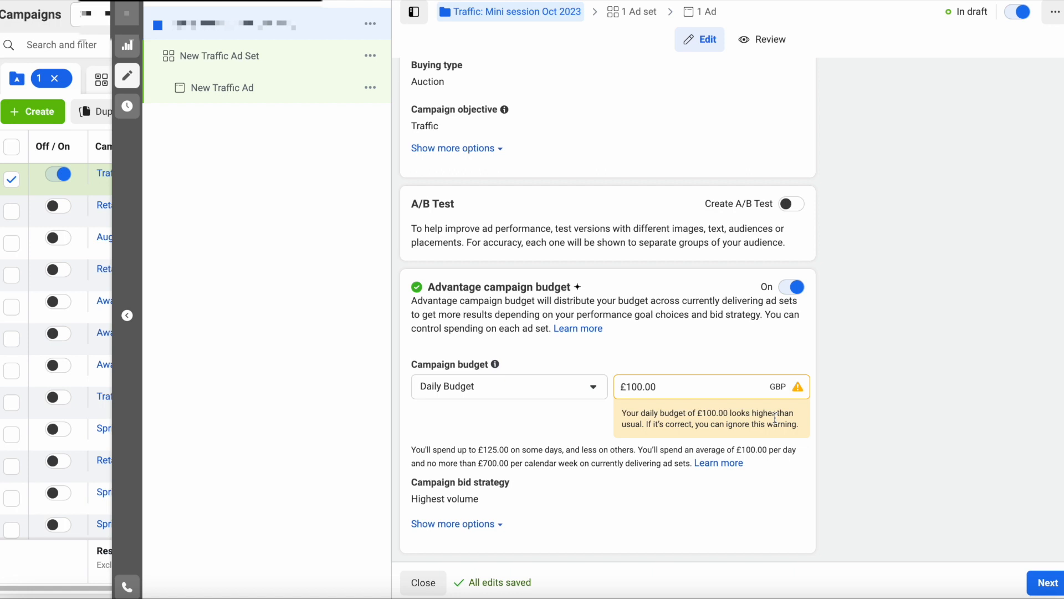
{"action": "left_click", "coordinate": [638, 386]}
{"action": "key", "text": "BackSpace"}
{"action": "left_click", "coordinate": [656, 334]}
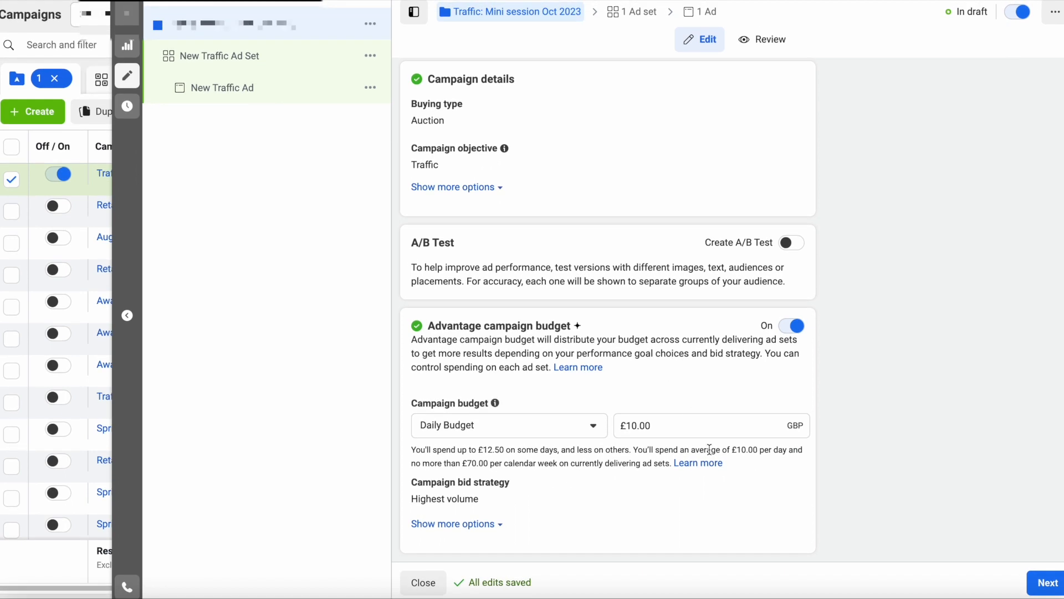
- Move to the ad set and name it 'women 26-60 yrs'
{"action": "left_click", "coordinate": [1045, 583]}
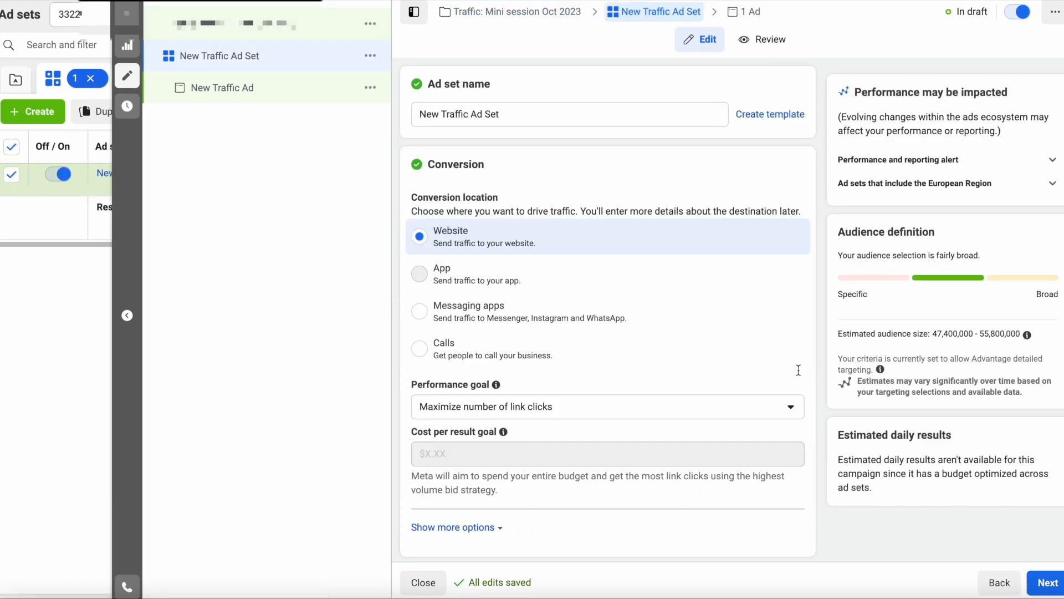
{"action": "left_click_drag", "start_coordinate": [509, 117], "coordinate": [414, 118]}
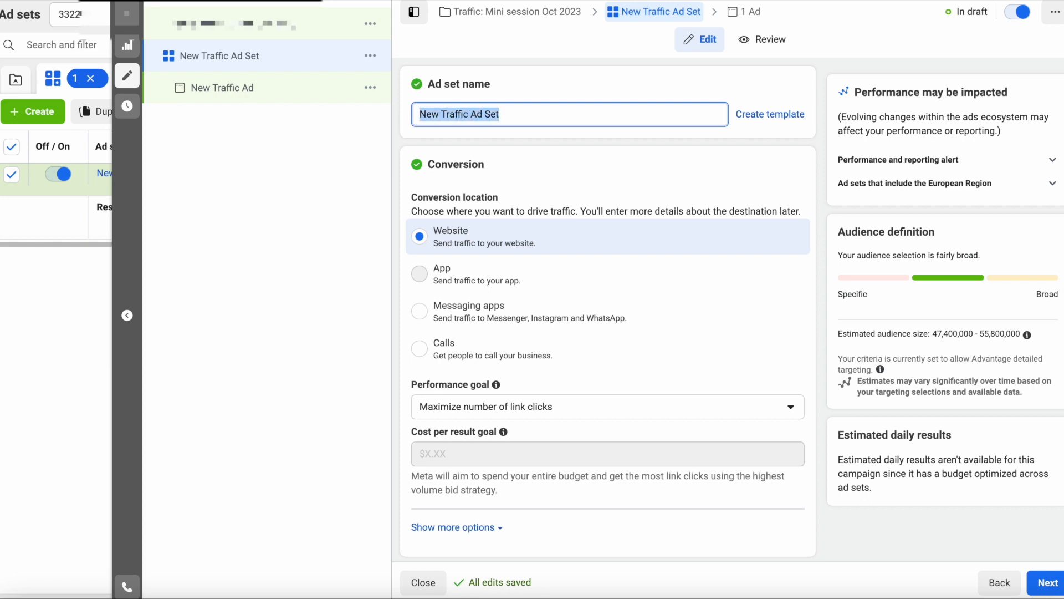
{"action": "type", "text": "women 26-"}
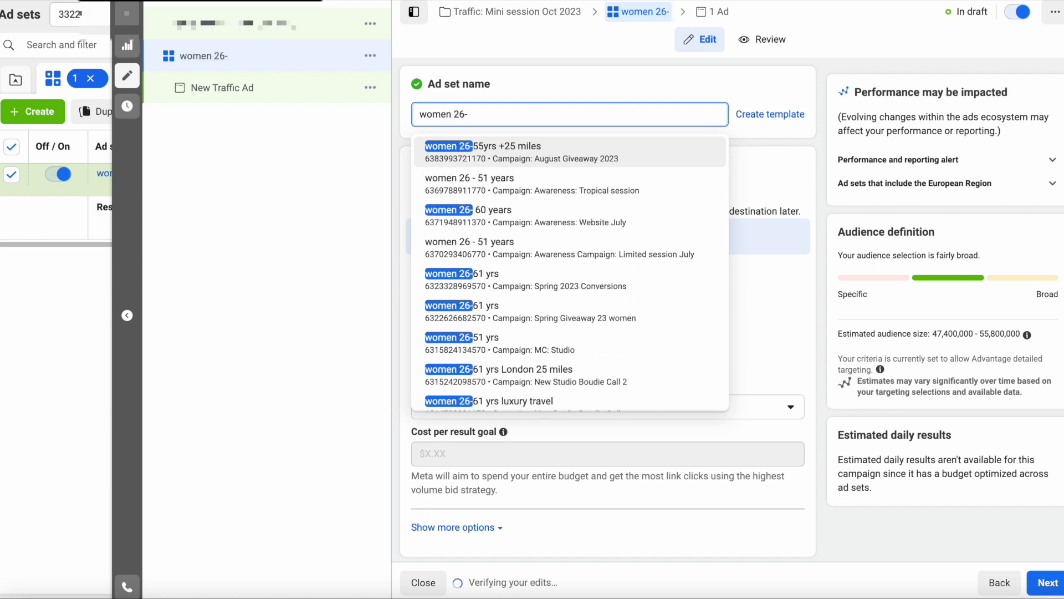
{"action": "type", "text": "60 yrs"}
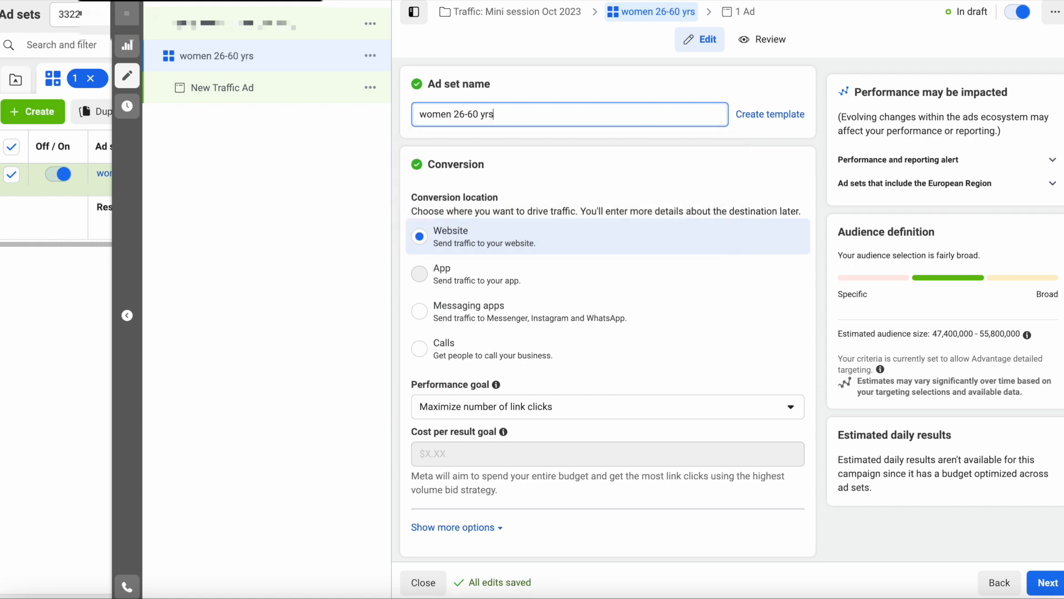
{"action": "left_click", "coordinate": [568, 174]}
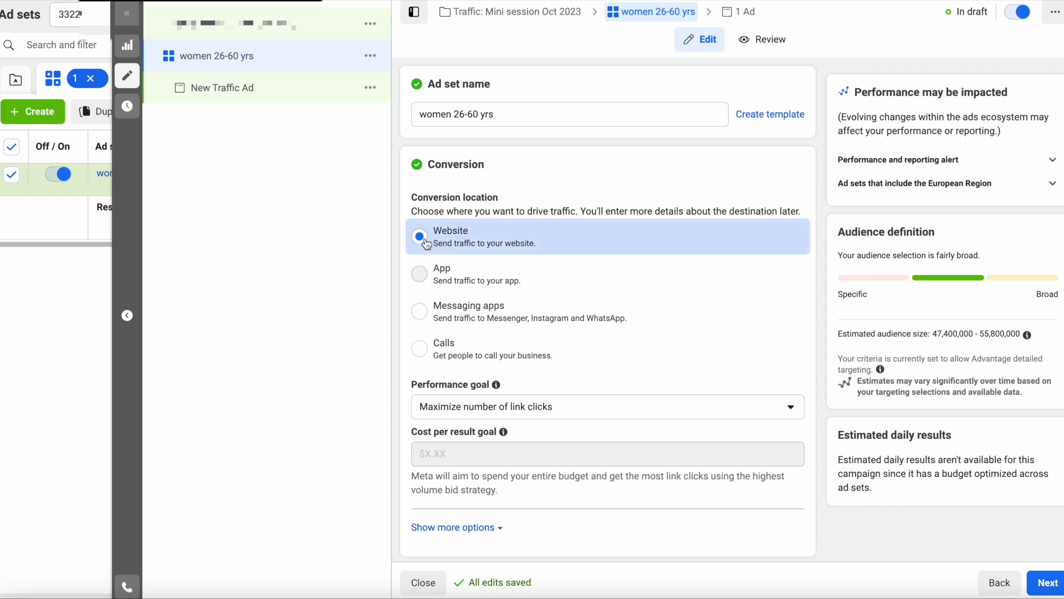
- Change the ad set's performance goal from link clicks to 'Maximize number of landing page views'
{"action": "scroll", "coordinate": [514, 231], "scroll_direction": "down", "scroll_amount": 3}
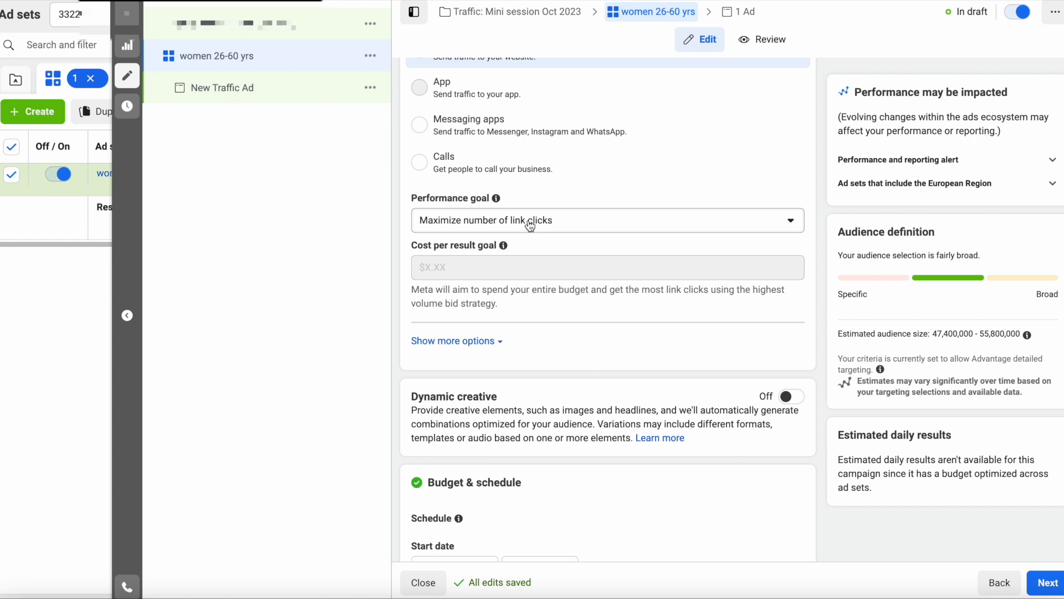
{"action": "left_click", "coordinate": [530, 226]}
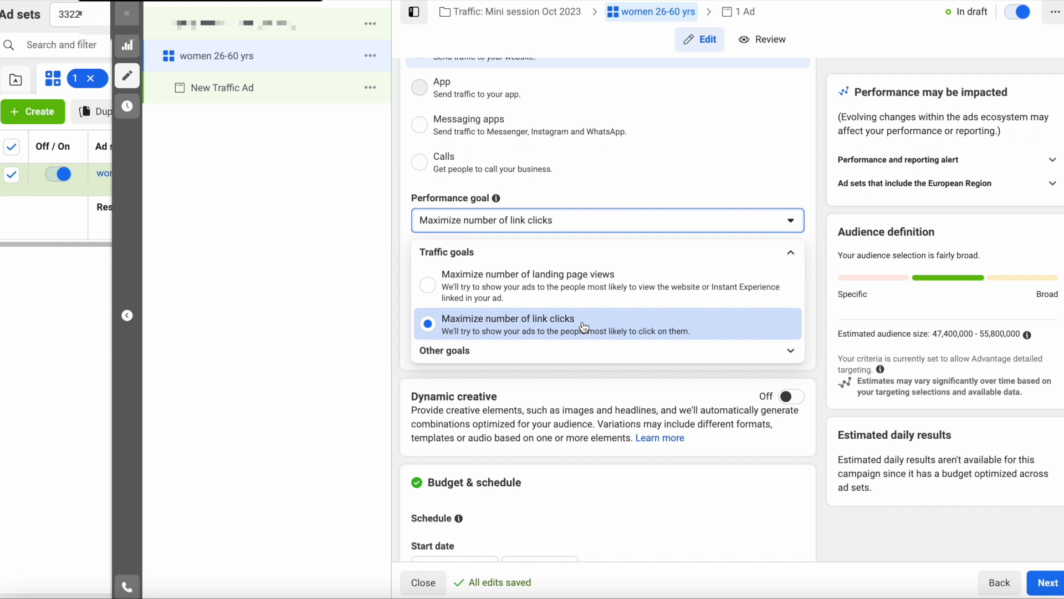
{"action": "left_click", "coordinate": [553, 282]}
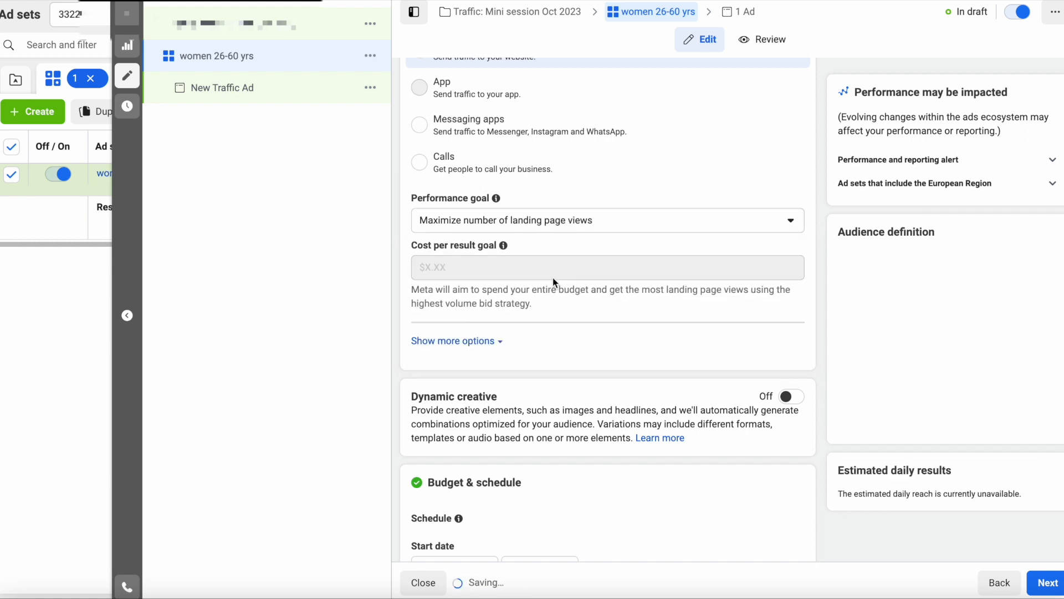
{"action": "left_click", "coordinate": [701, 224]}
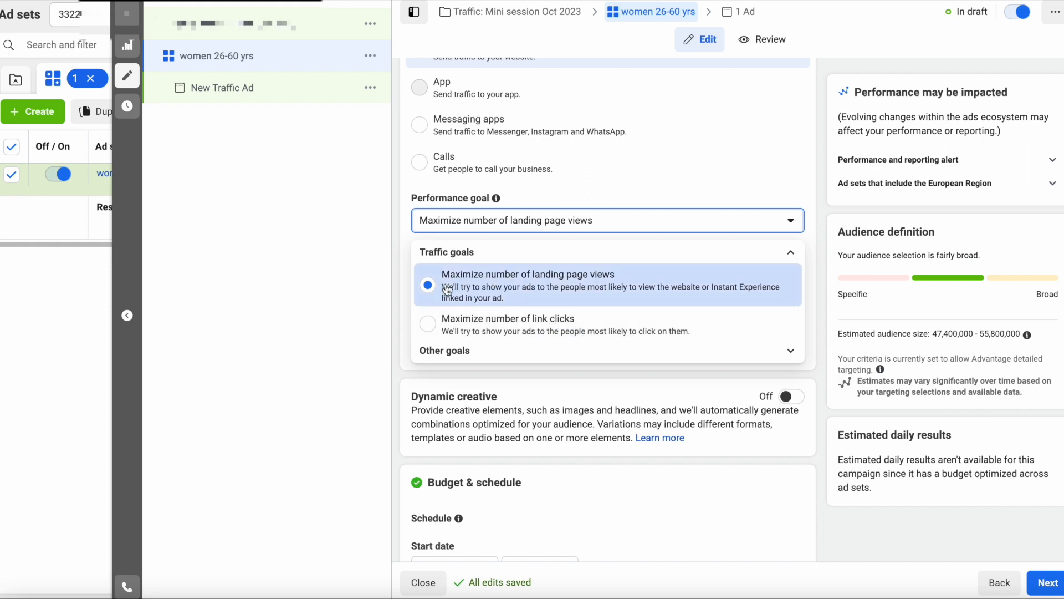
{"action": "left_click", "coordinate": [557, 287]}
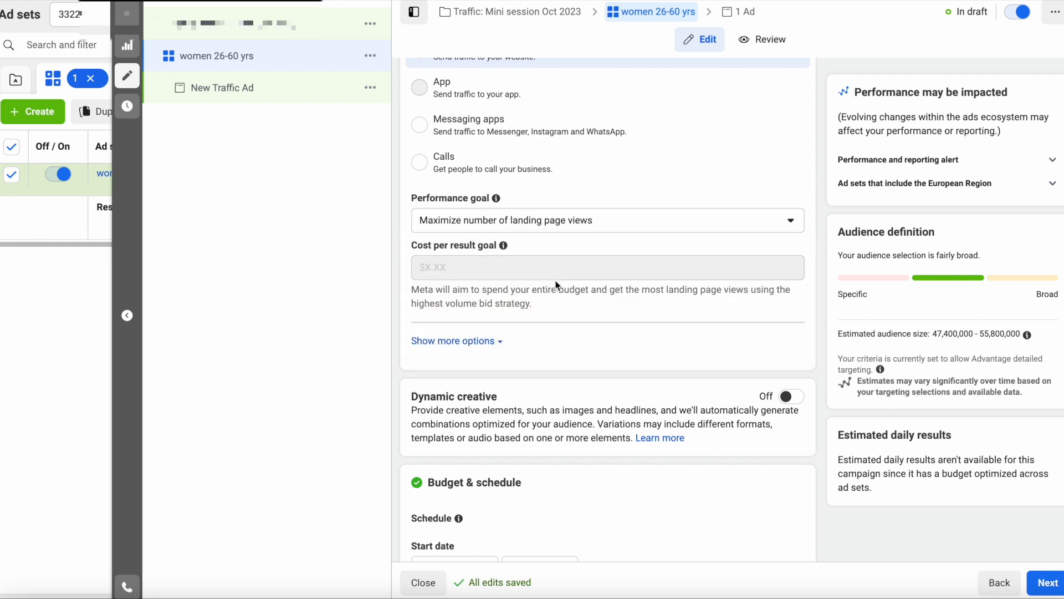
- Switch Dynamic creative from Off to On for the Traffic ad set, confirming with Continue
{"action": "scroll", "coordinate": [618, 370], "scroll_direction": "down", "scroll_amount": 3}
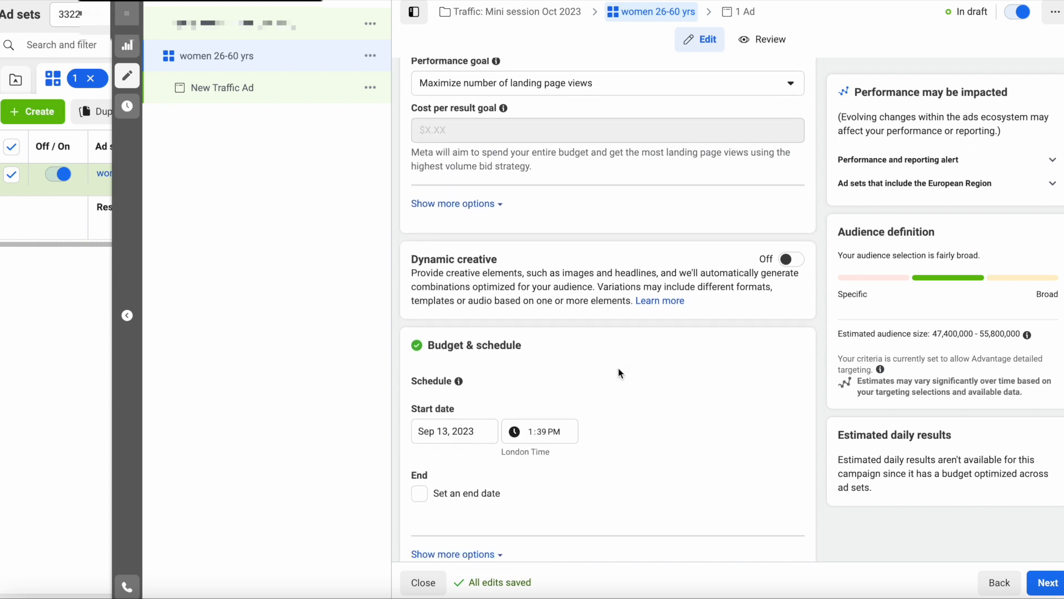
{"action": "left_click", "coordinate": [787, 265]}
{"action": "left_click", "coordinate": [663, 318]}
{"action": "scroll", "coordinate": [523, 348], "scroll_direction": "down", "scroll_amount": 2}
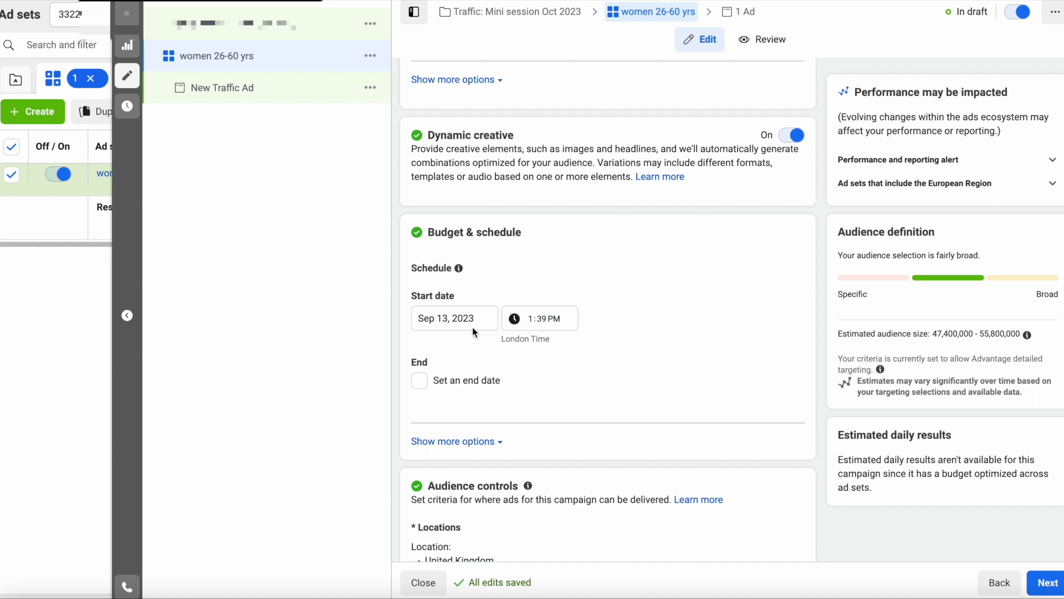
{"action": "scroll", "coordinate": [474, 327], "scroll_direction": "down", "scroll_amount": 5}
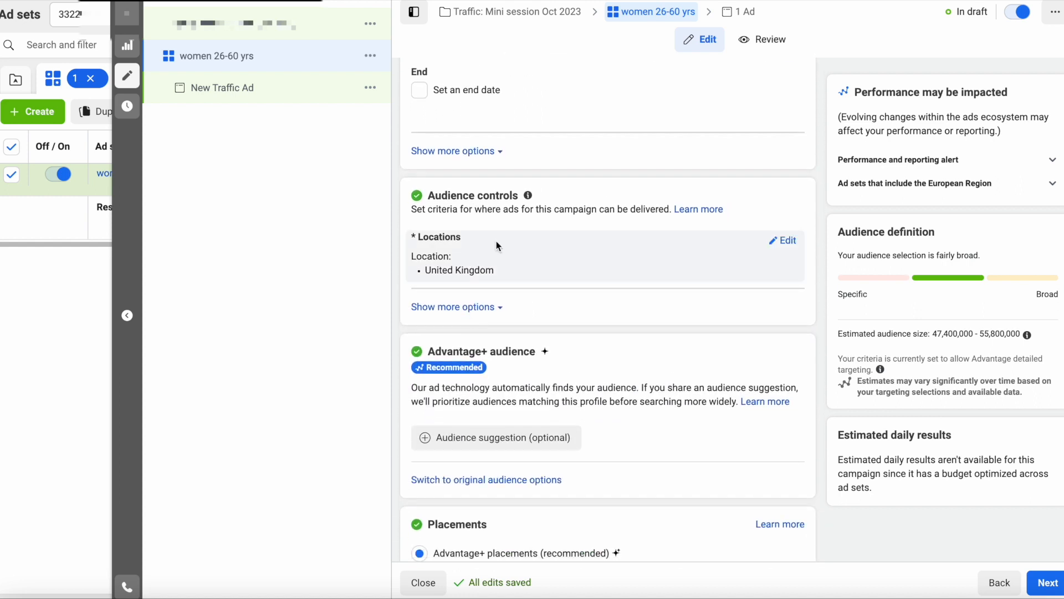
- Replace United Kingdom with London, England in Locations and widen its radius to 50 miles
{"action": "left_click", "coordinate": [791, 243]}
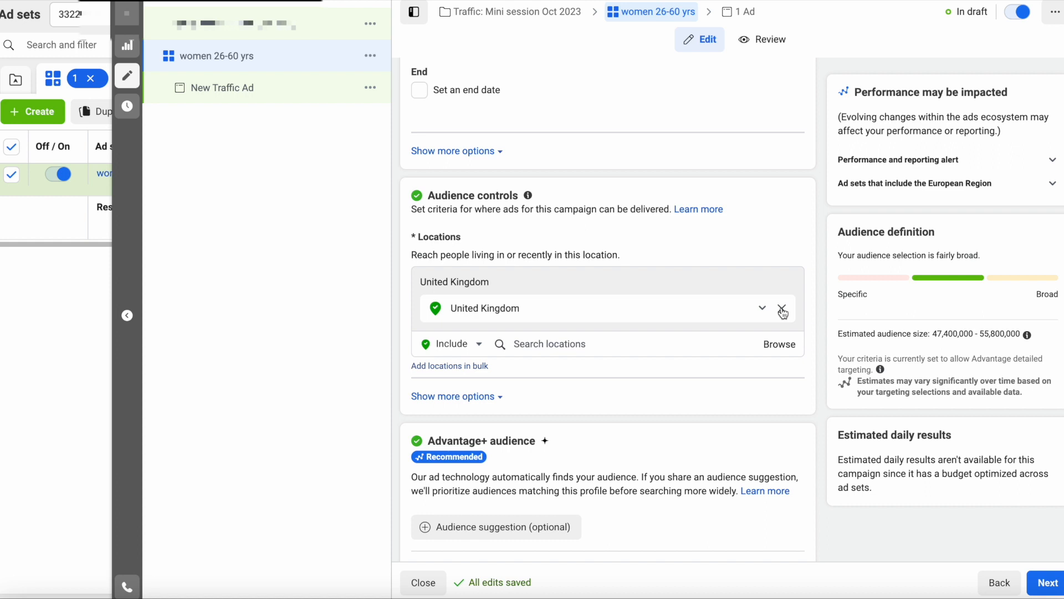
{"action": "left_click", "coordinate": [782, 309]}
{"action": "left_click", "coordinate": [577, 324]}
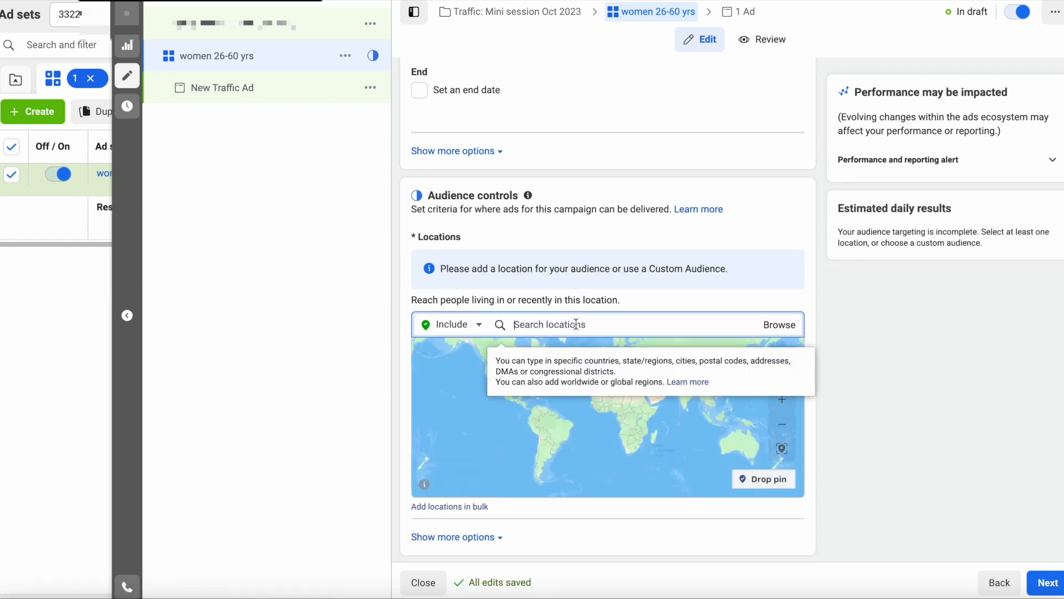
{"action": "type", "text": "london"}
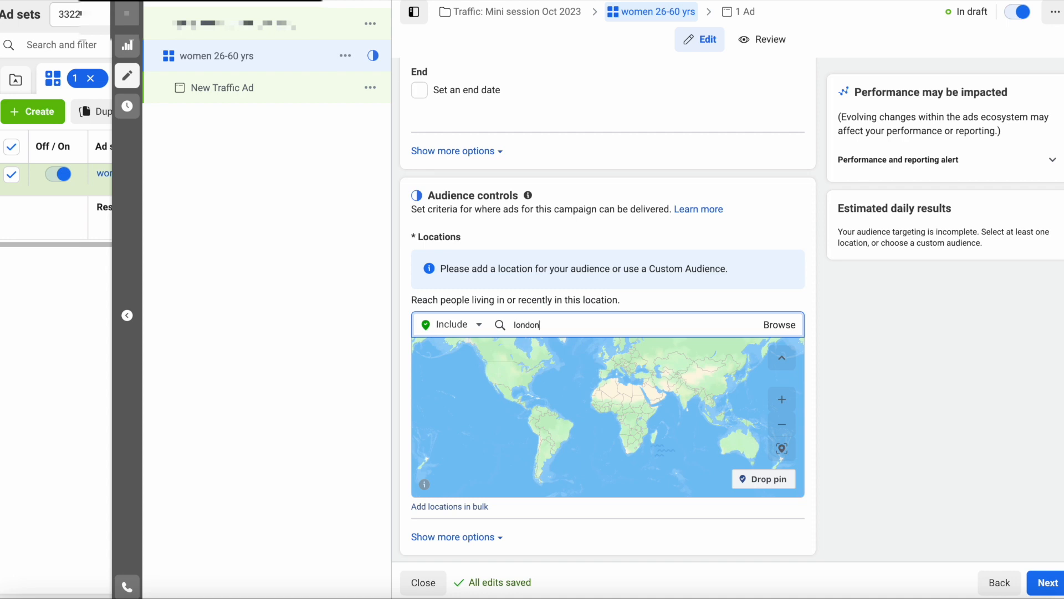
{"action": "type", "text": ",e"}
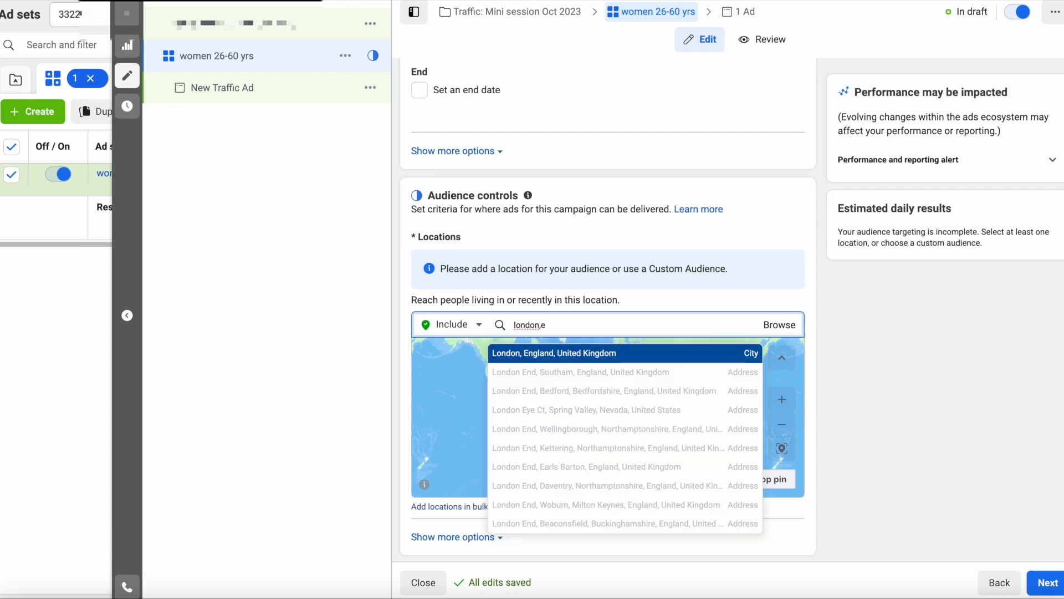
{"action": "left_click", "coordinate": [585, 353]}
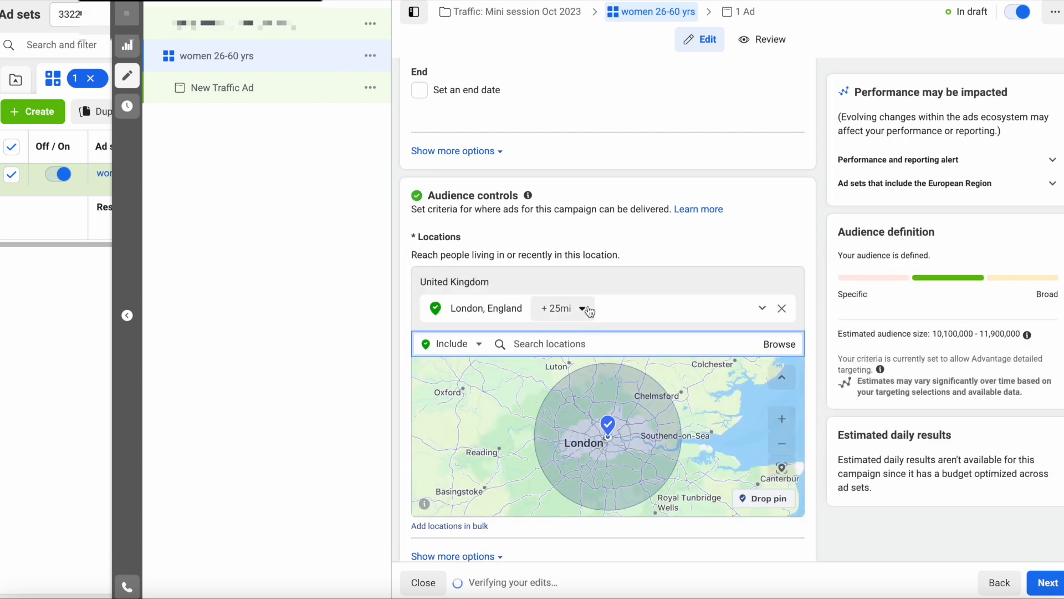
{"action": "left_click", "coordinate": [584, 310]}
{"action": "left_click_drag", "start_coordinate": [579, 398], "coordinate": [635, 395]}
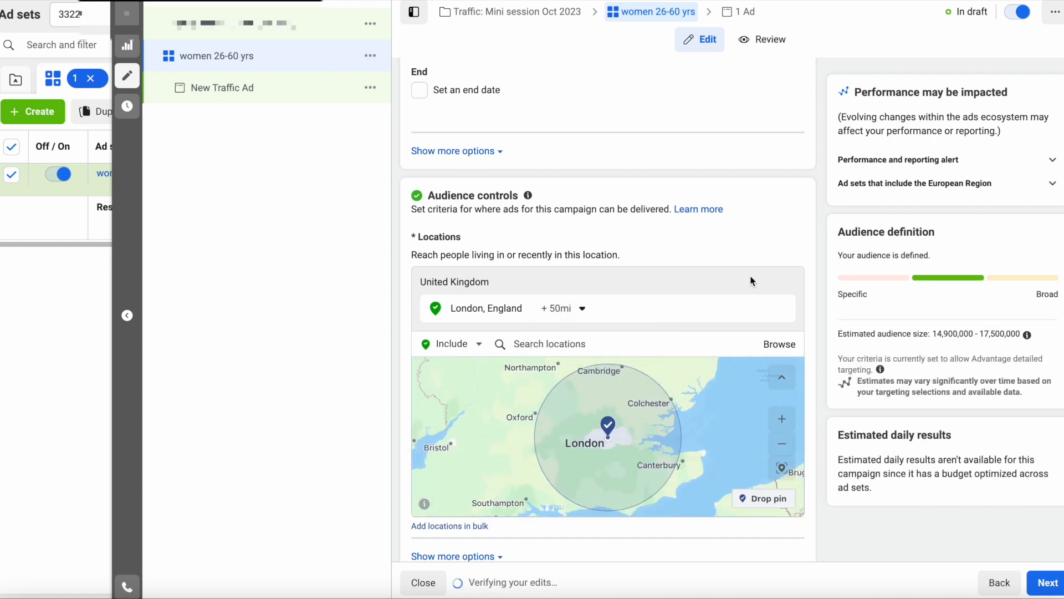
{"action": "scroll", "coordinate": [665, 438], "scroll_direction": "down", "scroll_amount": 3}
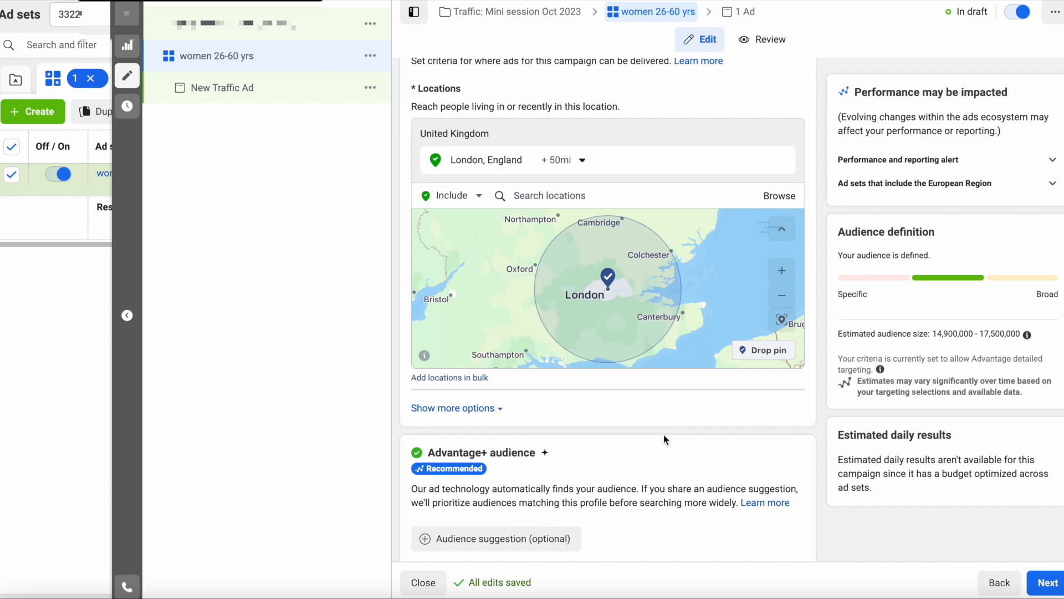
{"action": "scroll", "coordinate": [664, 438], "scroll_direction": "down", "scroll_amount": 4}
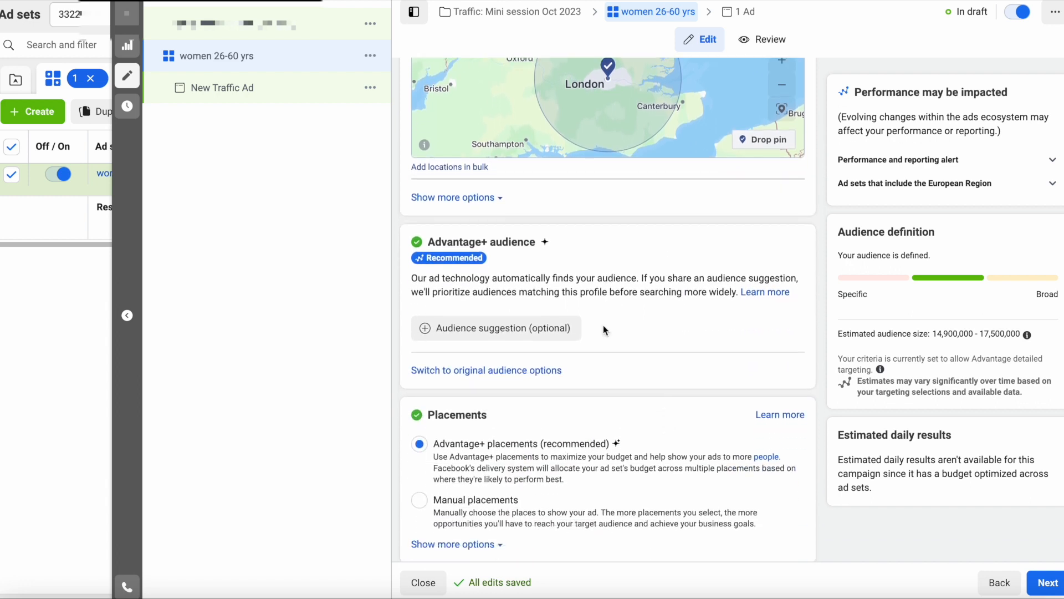
{"action": "scroll", "coordinate": [615, 377], "scroll_direction": "down", "scroll_amount": 1}
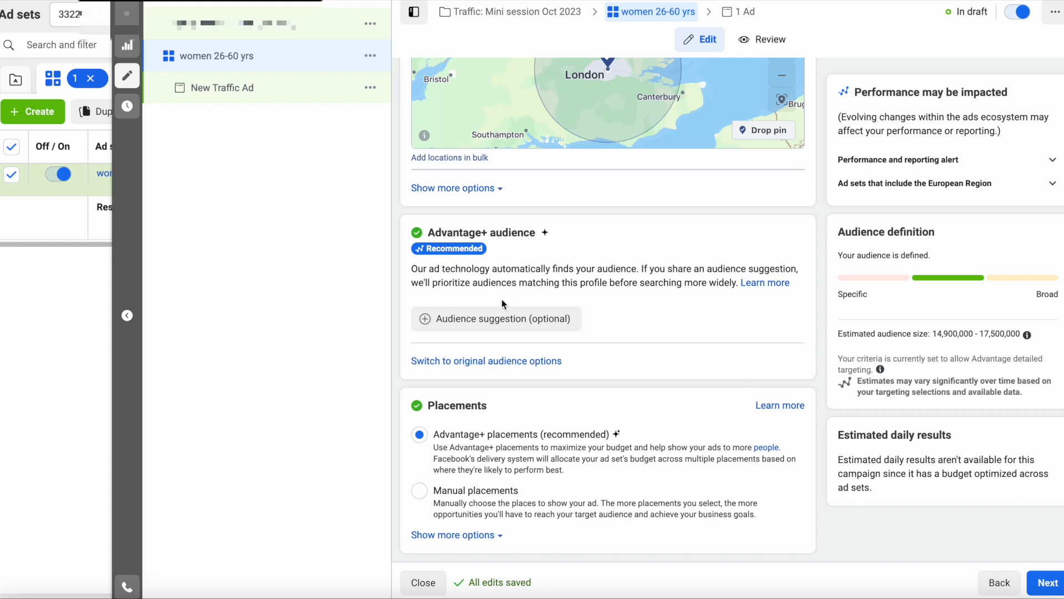
- Switch the ad set back to the original audience options
{"action": "left_click", "coordinate": [491, 361]}
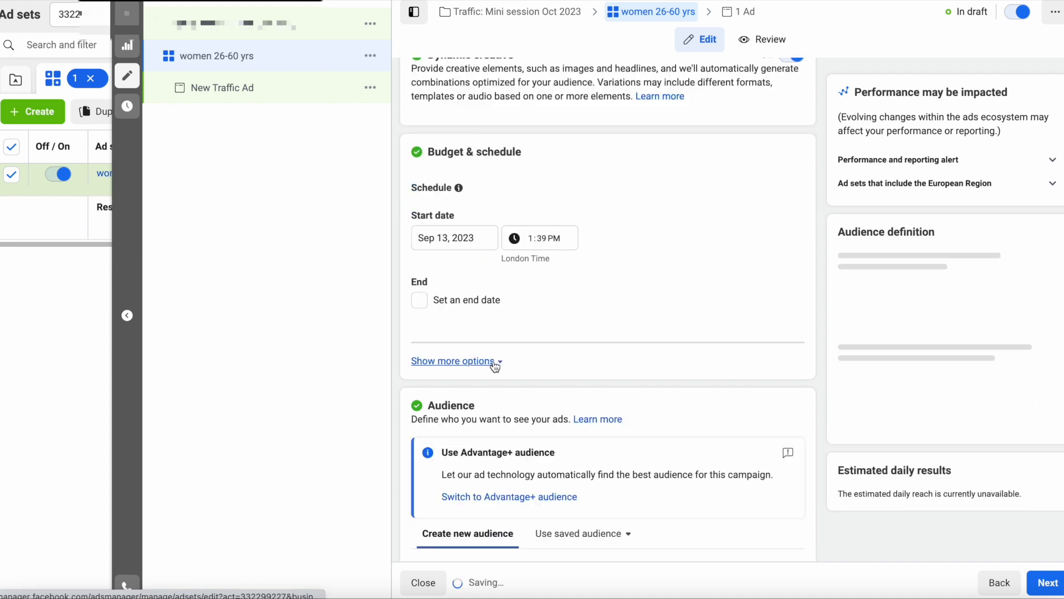
{"action": "scroll", "coordinate": [565, 337], "scroll_direction": "down", "scroll_amount": 8}
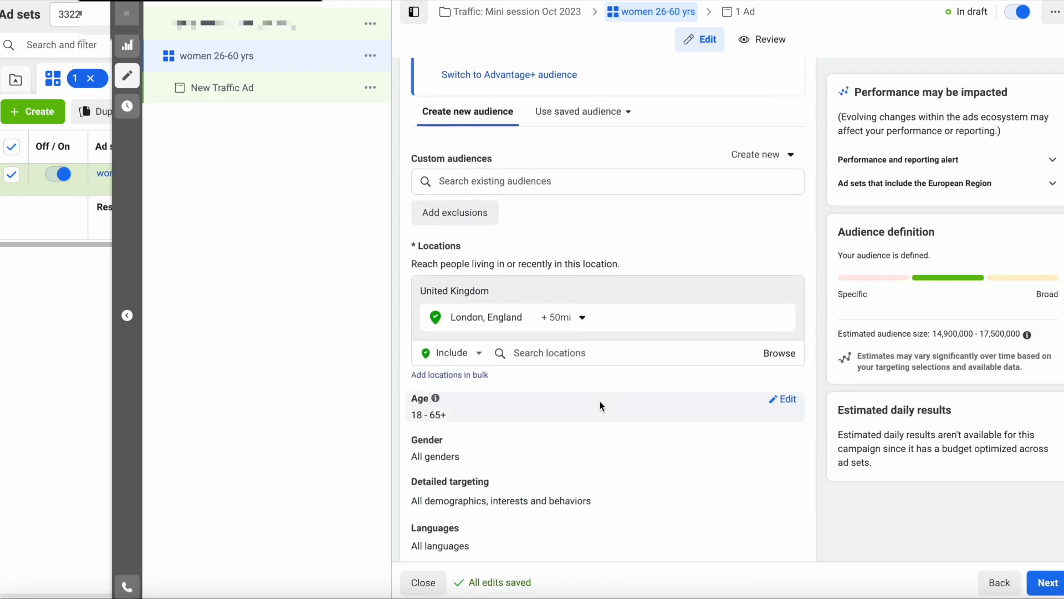
{"action": "scroll", "coordinate": [600, 404], "scroll_direction": "down", "scroll_amount": 2}
- Open the women 26–60 audience details and bring up the Search existing audiences list
{"action": "left_click", "coordinate": [599, 404]}
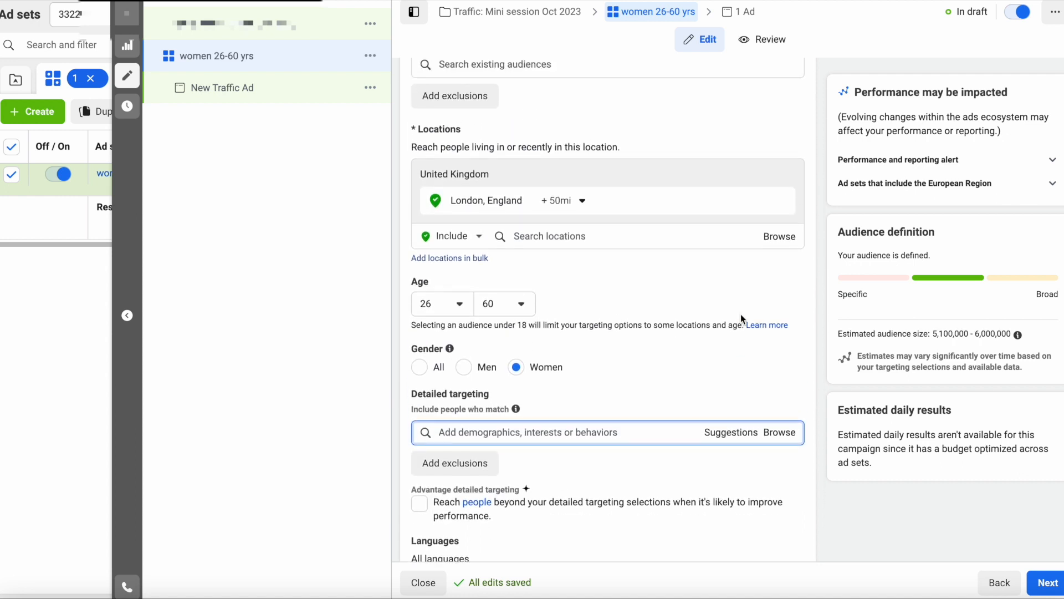
{"action": "scroll", "coordinate": [741, 319], "scroll_direction": "up", "scroll_amount": 3}
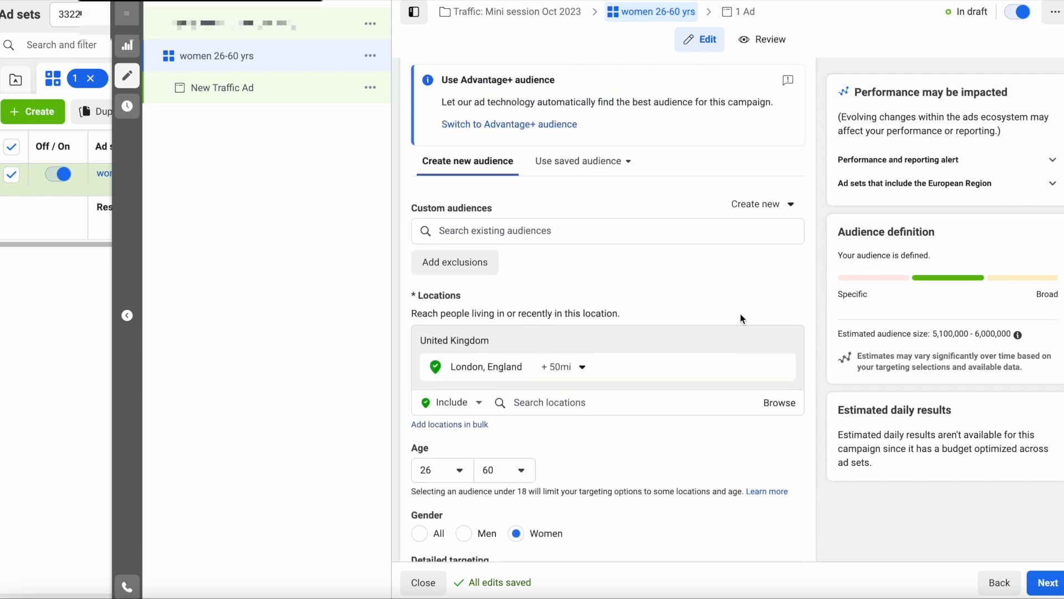
{"action": "scroll", "coordinate": [577, 340], "scroll_direction": "down", "scroll_amount": 3}
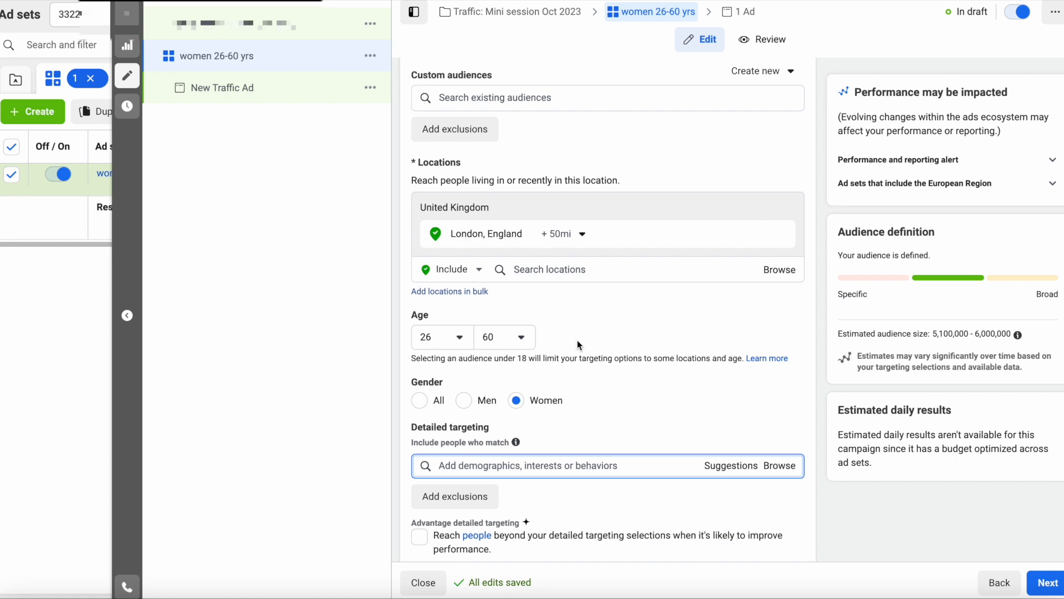
{"action": "scroll", "coordinate": [514, 513], "scroll_direction": "down", "scroll_amount": 3}
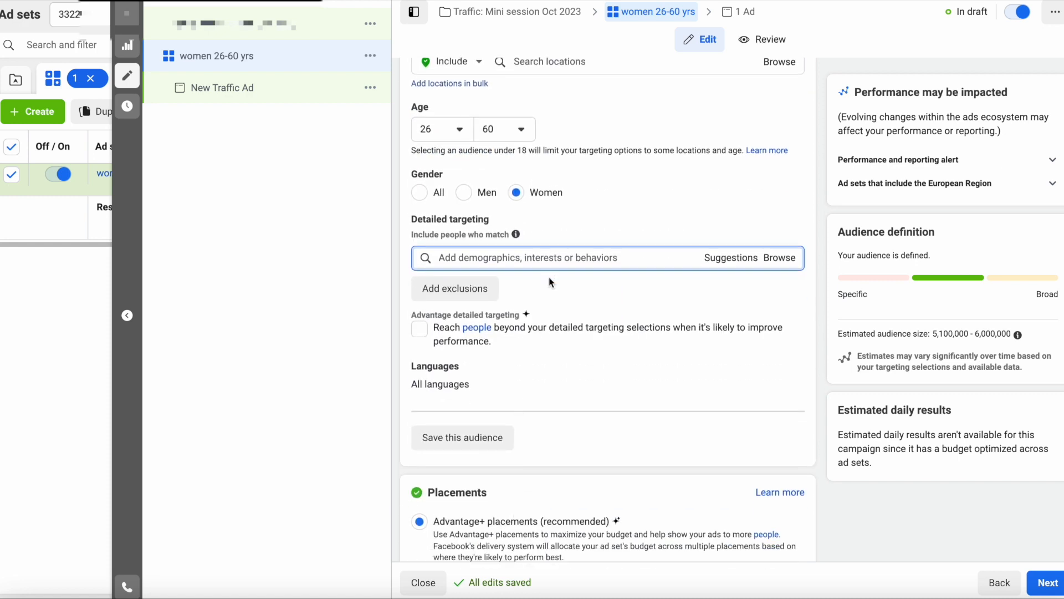
{"action": "scroll", "coordinate": [548, 399], "scroll_direction": "up", "scroll_amount": 5}
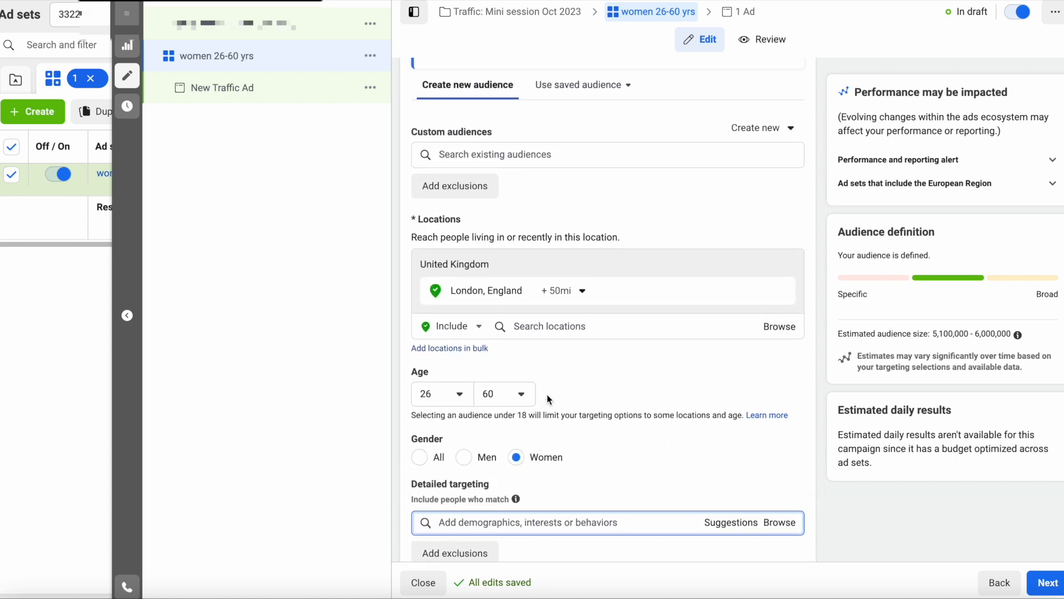
{"action": "scroll", "coordinate": [552, 225], "scroll_direction": "up", "scroll_amount": 1}
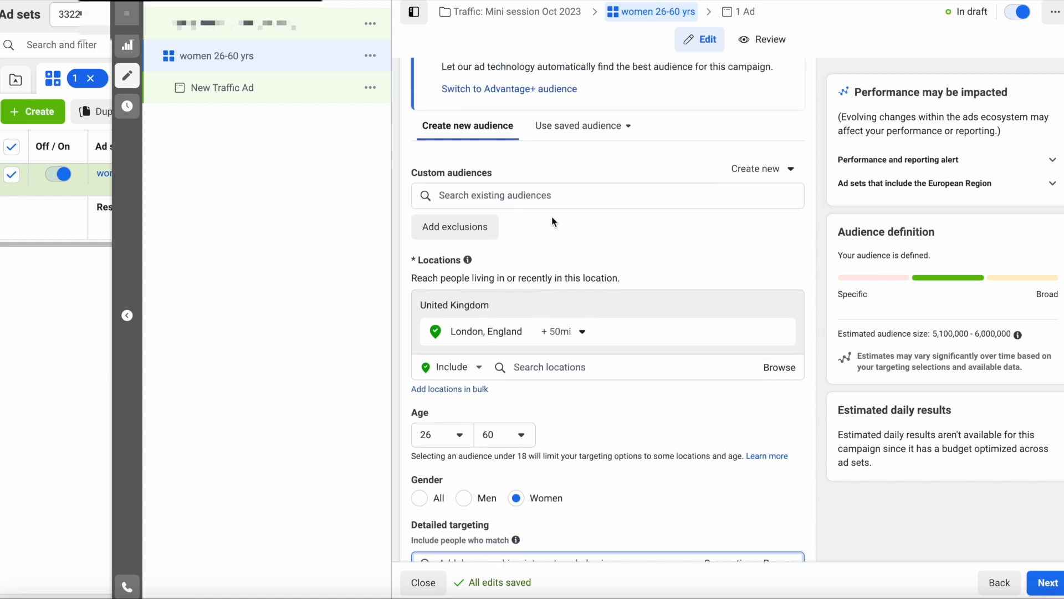
{"action": "left_click", "coordinate": [553, 197]}
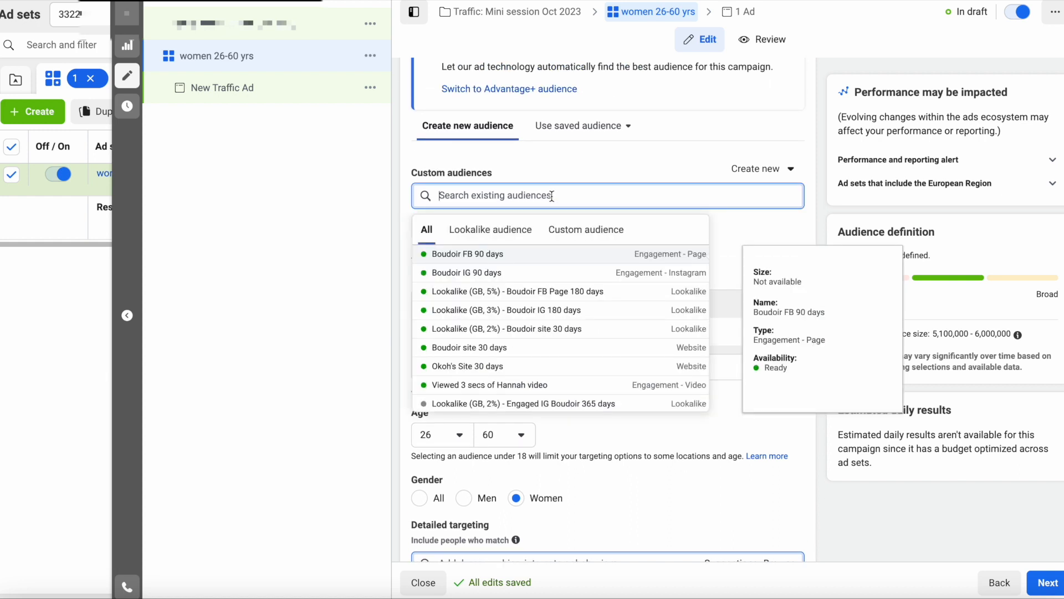
- Filter the existing audiences list to the Lookalike audience tab
{"action": "left_click", "coordinate": [503, 233]}
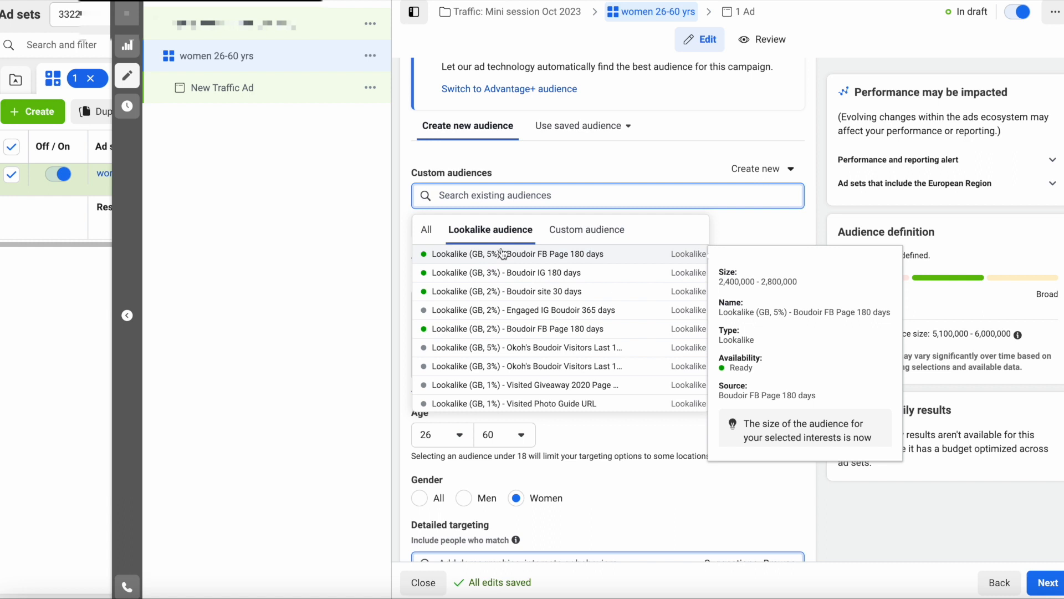
- Review the Custom audience tab, then close the list with no custom audience added
{"action": "left_click", "coordinate": [588, 236]}
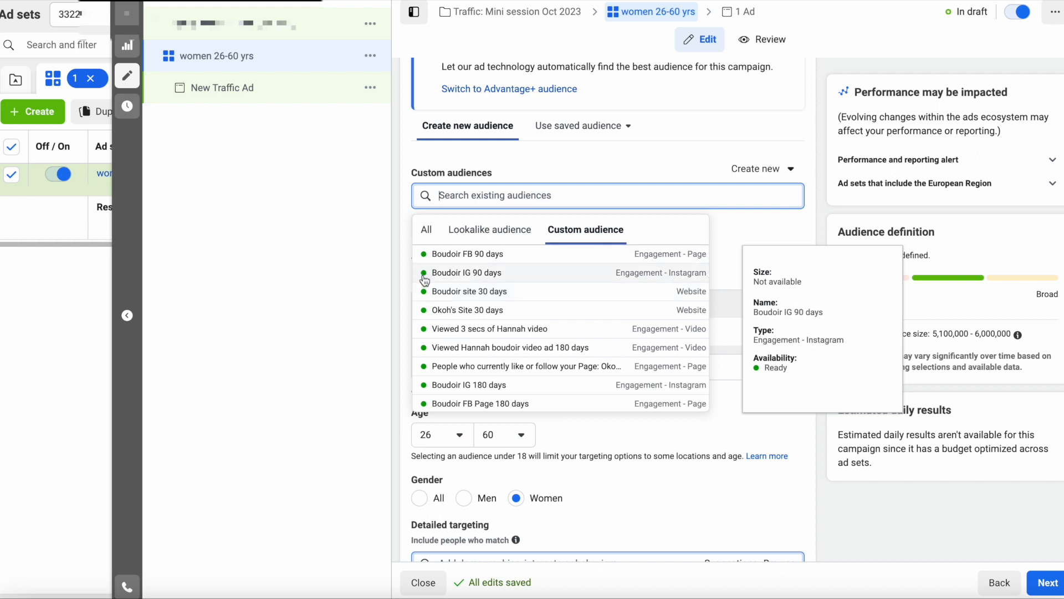
{"action": "left_click", "coordinate": [763, 190]}
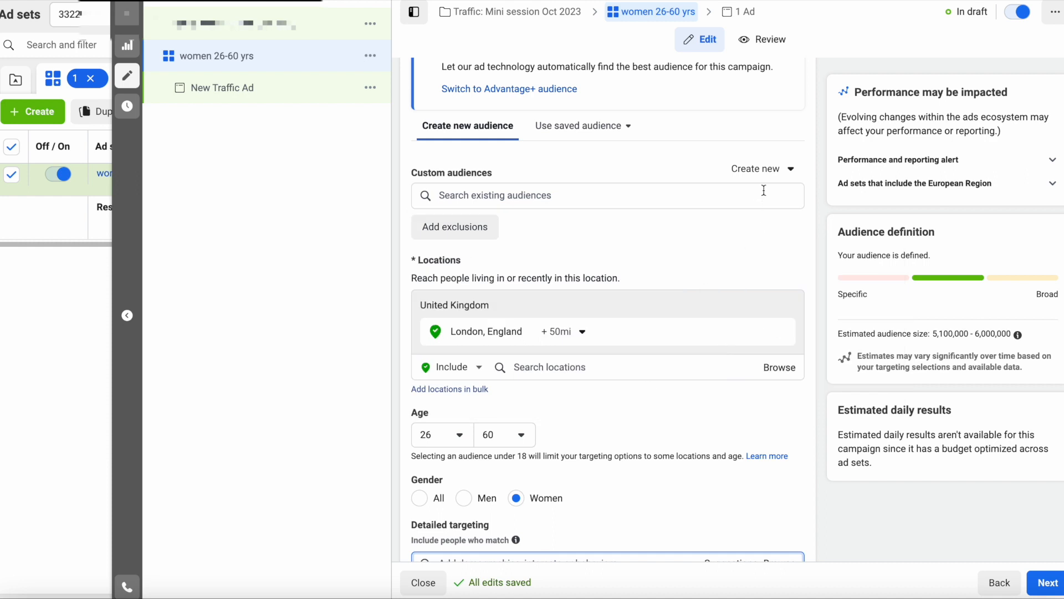
- Start a new custom audience via Create new, settling on Instagram account as its source
{"action": "left_click", "coordinate": [779, 173]}
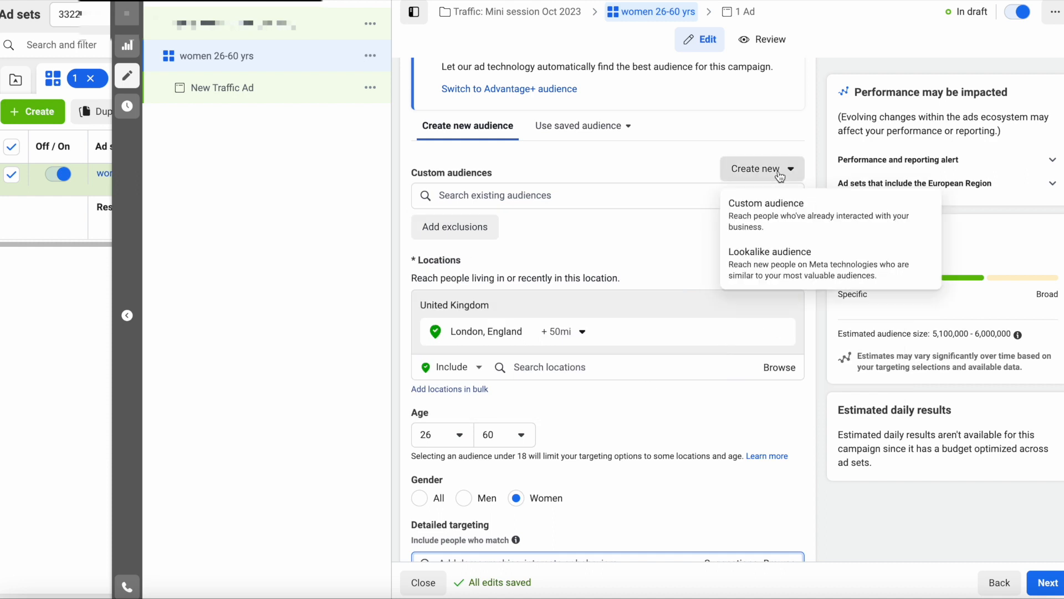
{"action": "left_click", "coordinate": [771, 209]}
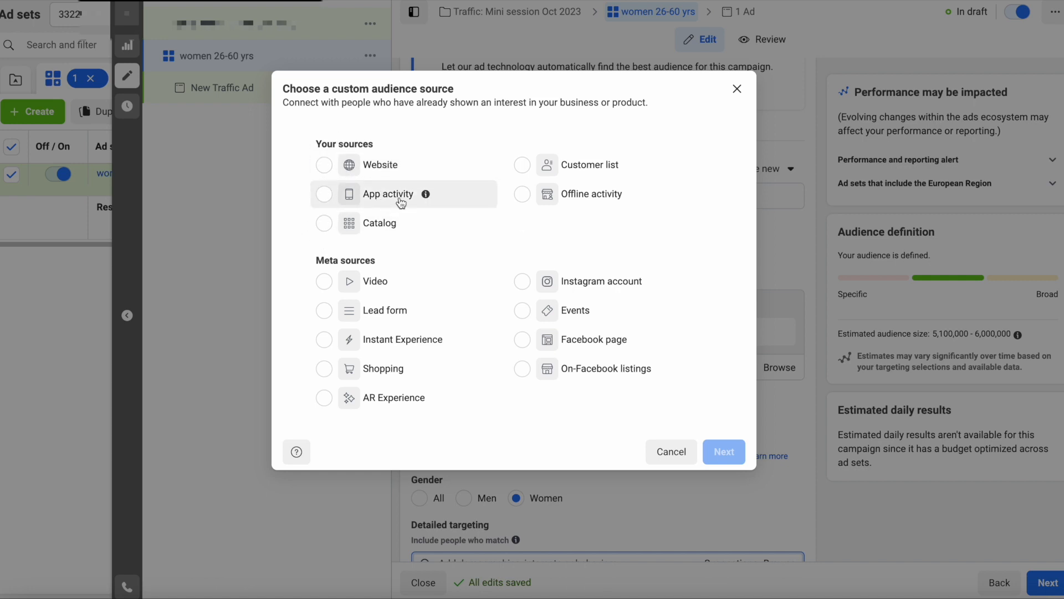
{"action": "left_click", "coordinate": [523, 169]}
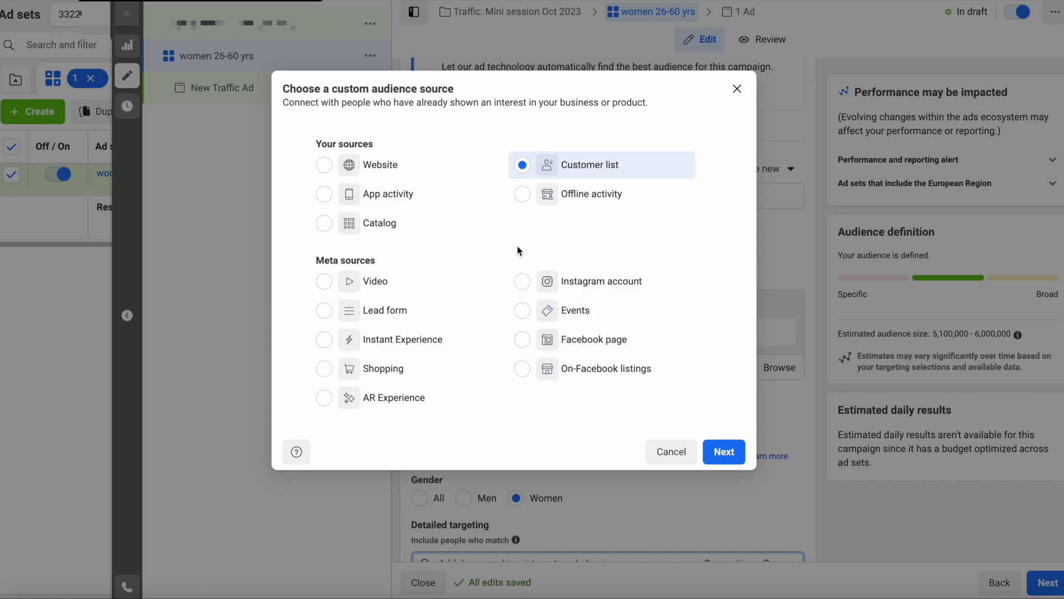
{"action": "left_click", "coordinate": [325, 166]}
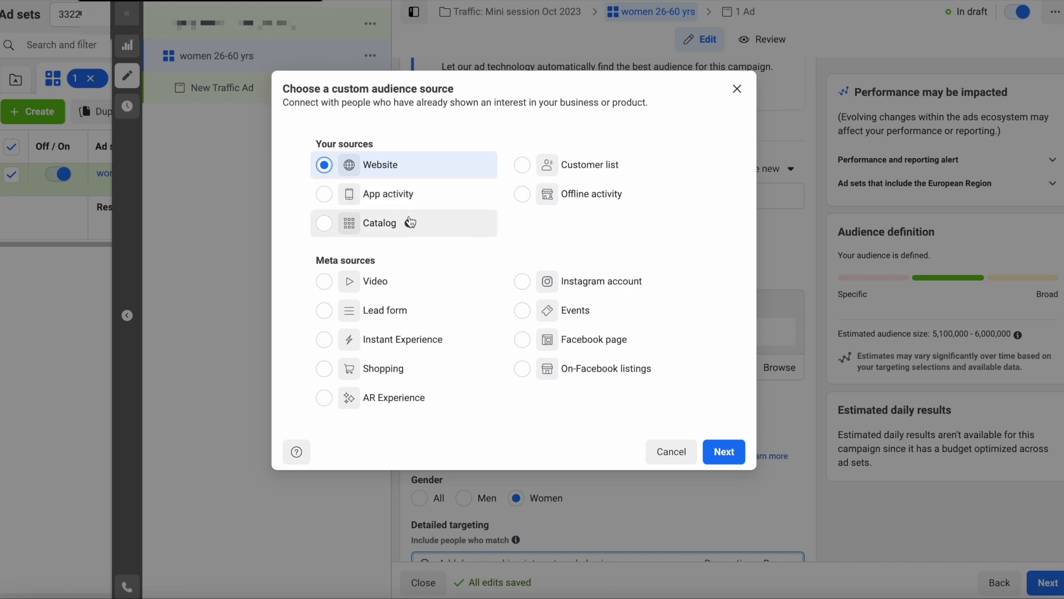
{"action": "mouse_move", "coordinate": [411, 224]}
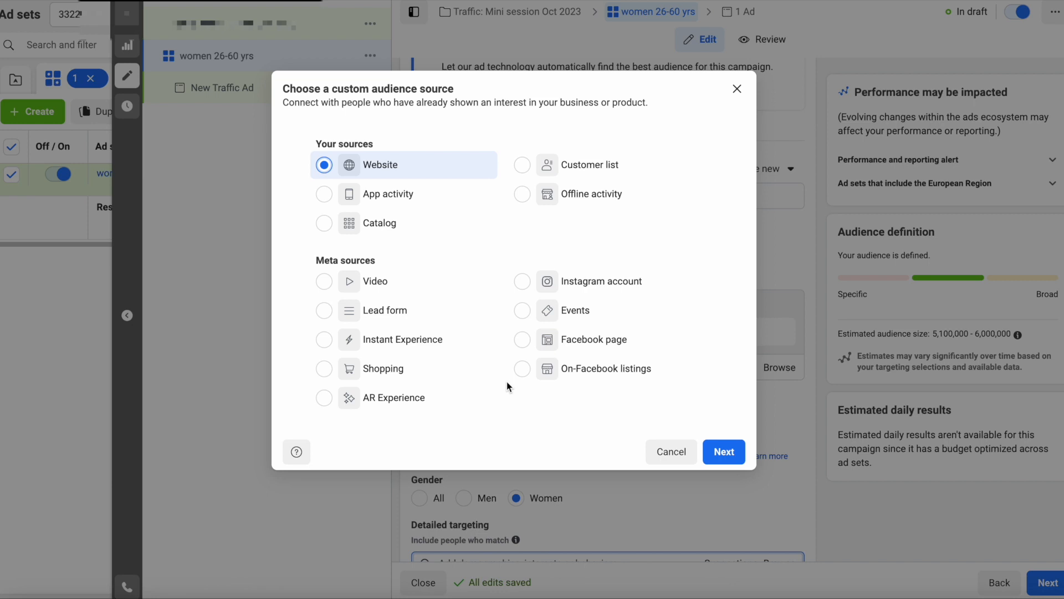
{"action": "left_click", "coordinate": [523, 283]}
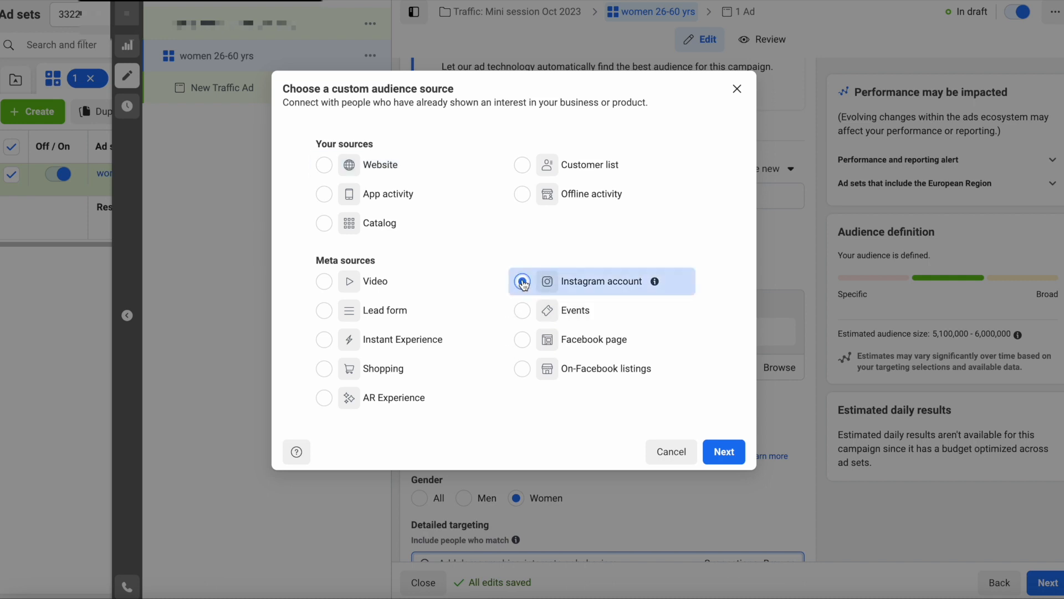
- Source the Instagram audience from the boudoir business account, keeping 'Everyone who engaged with this professional account'
{"action": "left_click", "coordinate": [724, 452]}
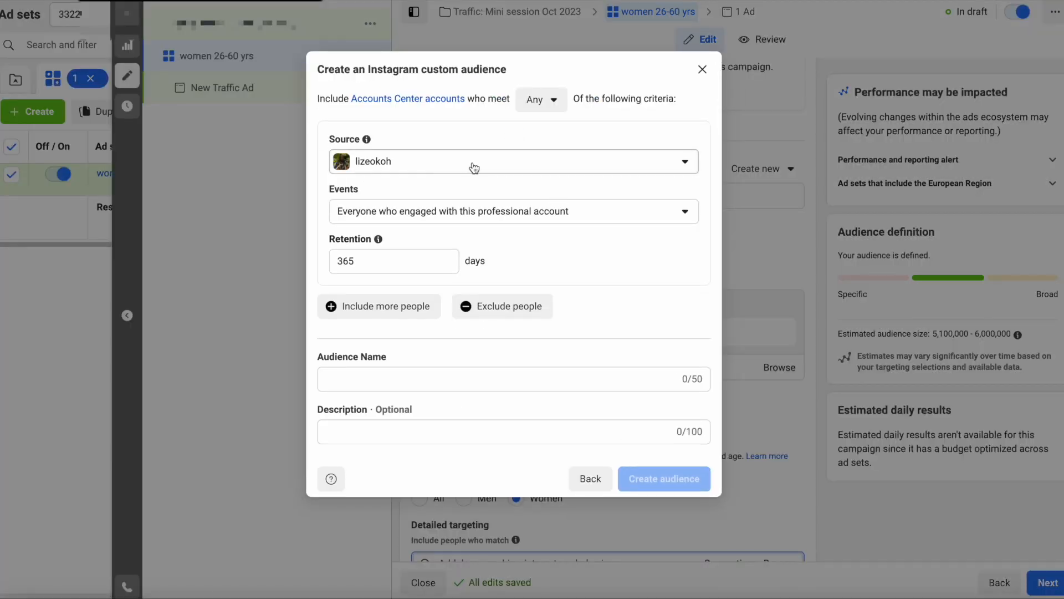
{"action": "left_click", "coordinate": [458, 167]}
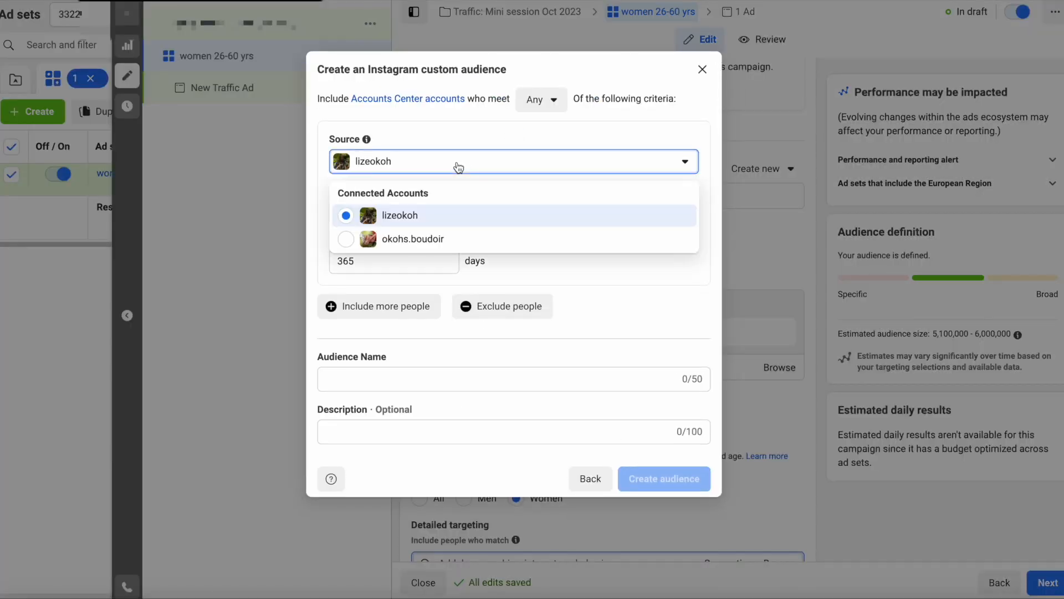
{"action": "left_click", "coordinate": [444, 241]}
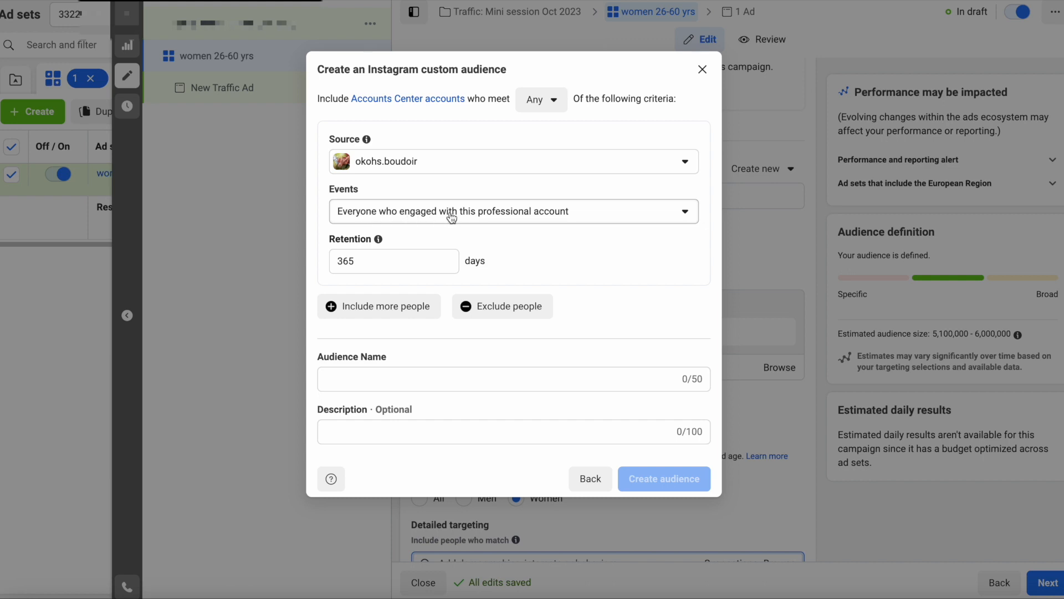
{"action": "left_click", "coordinate": [552, 219]}
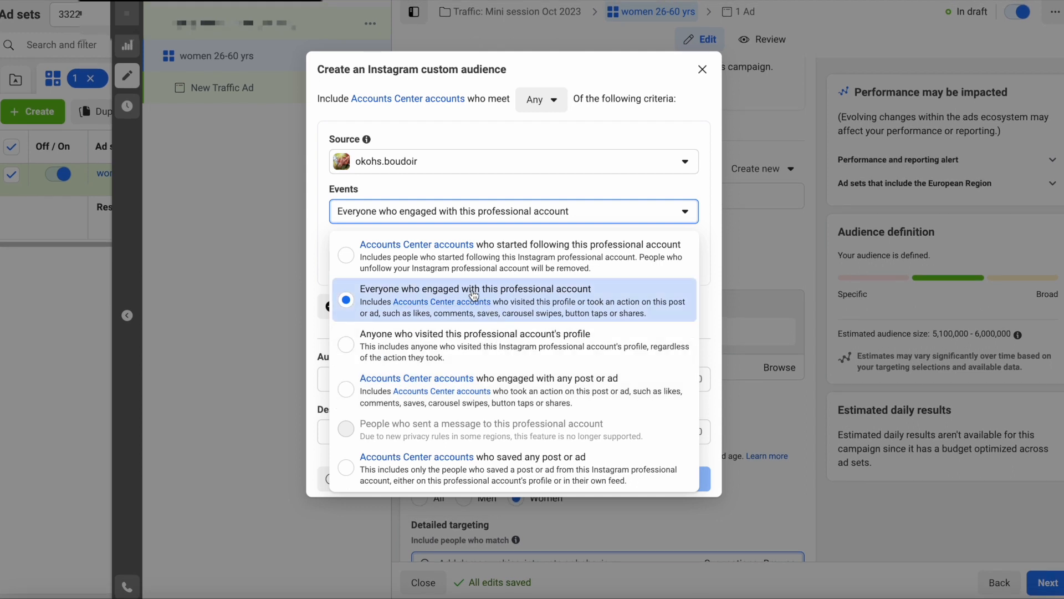
{"action": "left_click", "coordinate": [546, 305]}
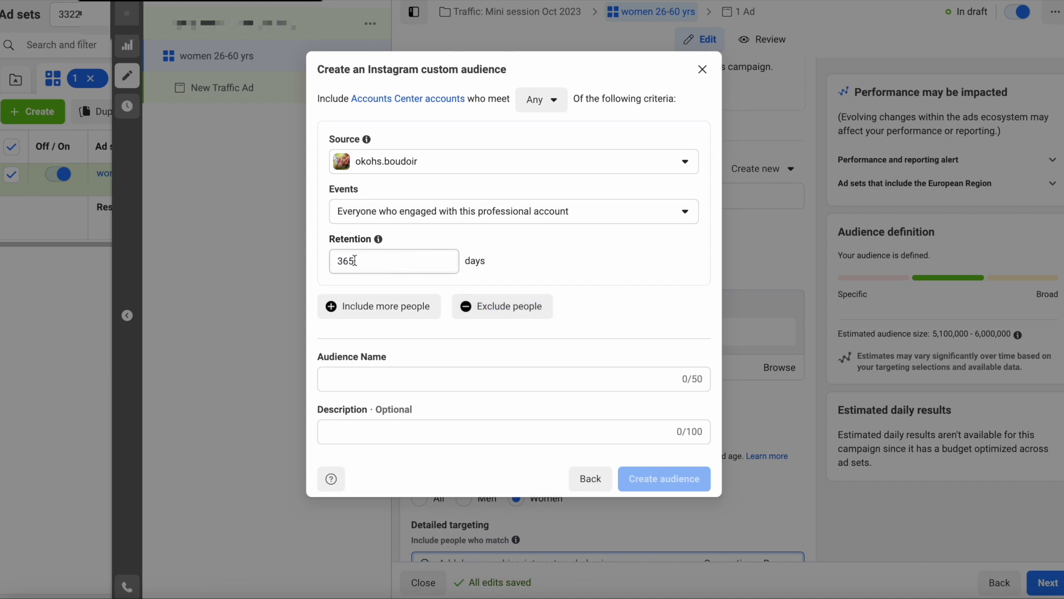
- Change the Instagram audience's retention from 365 to 90 days
{"action": "left_click_drag", "start_coordinate": [363, 263], "coordinate": [347, 260]}
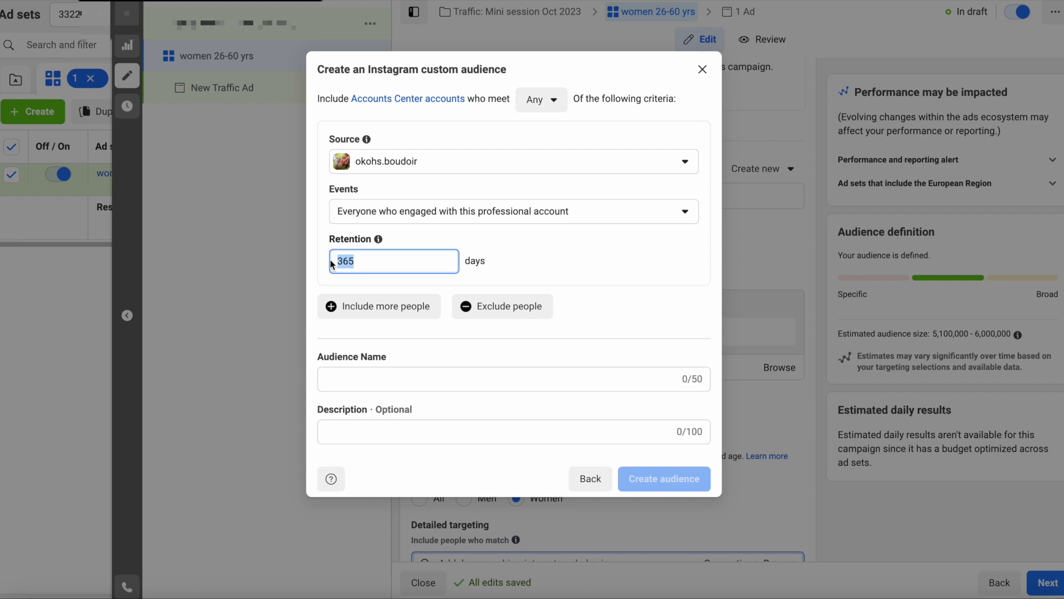
{"action": "type", "text": "90"}
{"action": "left_click", "coordinate": [399, 347]}
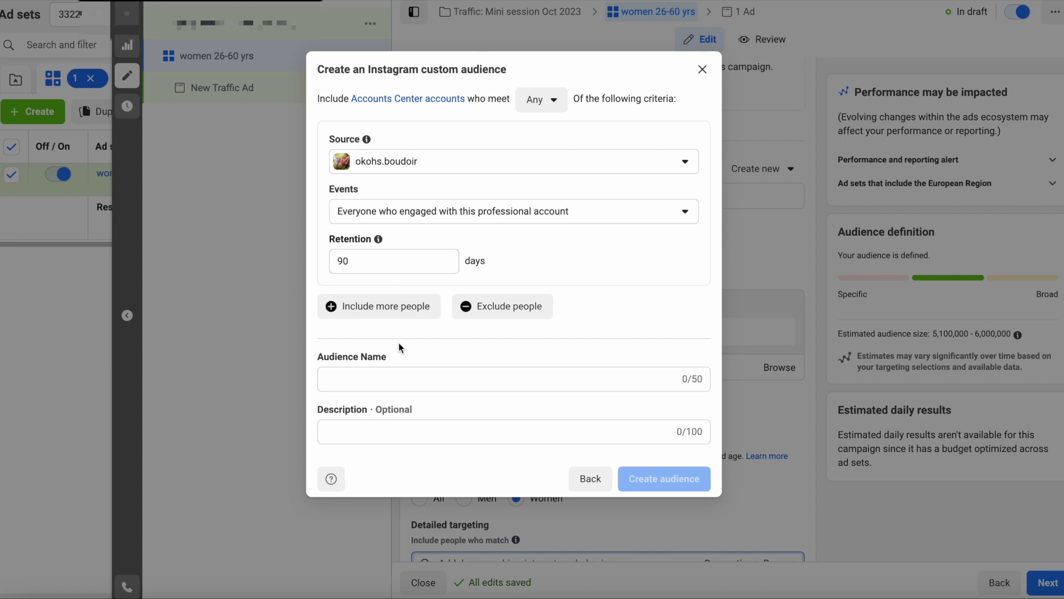
- Type the audience name 'IG 90Days', prefix it with 'Boudoir', then delete the whole name
{"action": "left_click", "coordinate": [364, 376]}
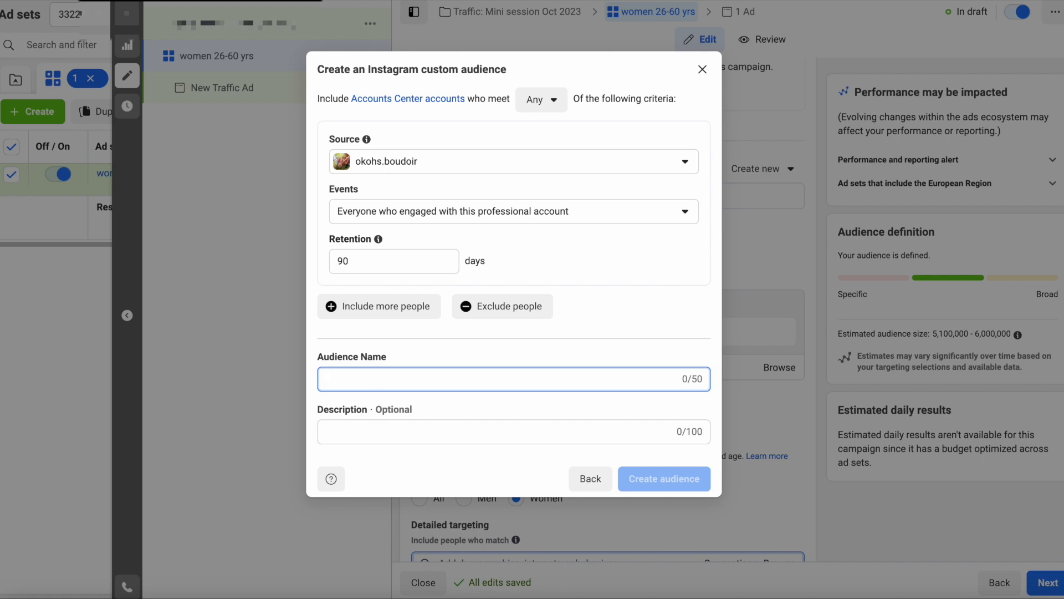
{"action": "type", "text": "IG"}
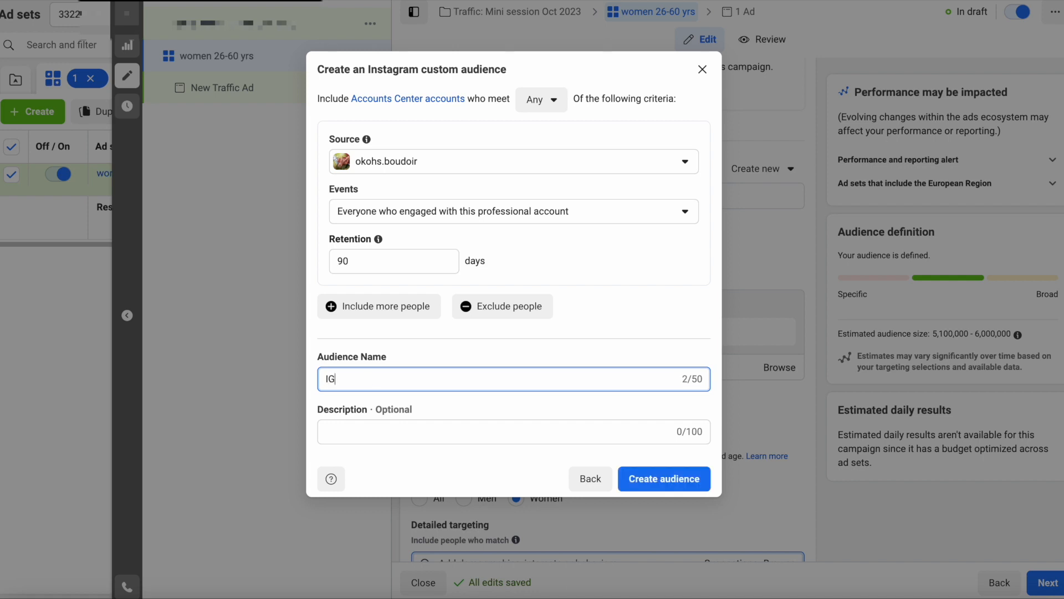
{"action": "type", "text": " 90Days"}
{"action": "left_click", "coordinate": [326, 379]}
{"action": "type", "text": "Boudoir"}
{"action": "left_click_drag", "start_coordinate": [420, 380], "coordinate": [317, 379]}
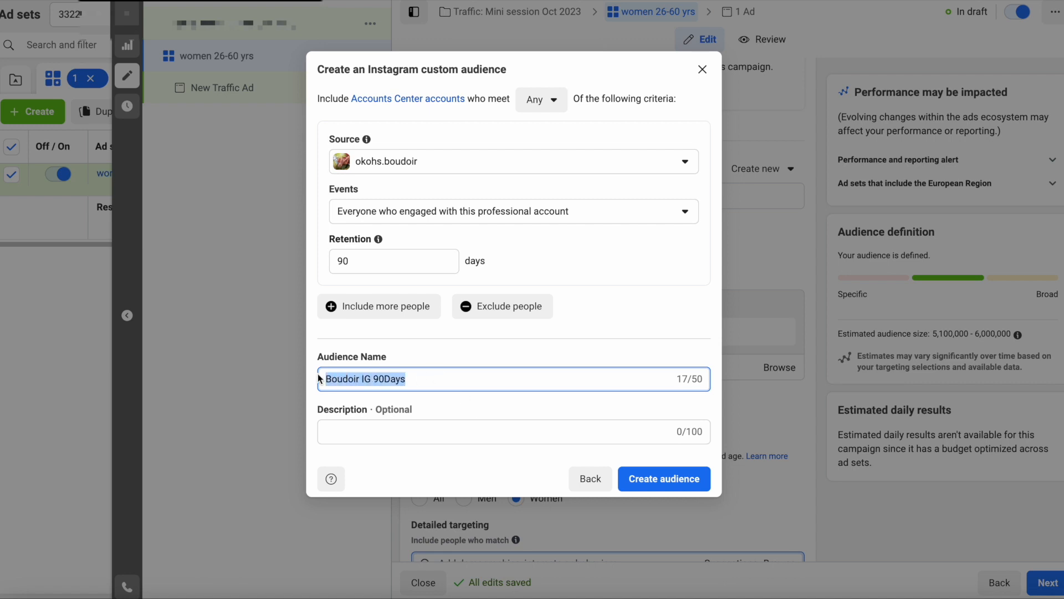
{"action": "key", "text": "BackSpace"}
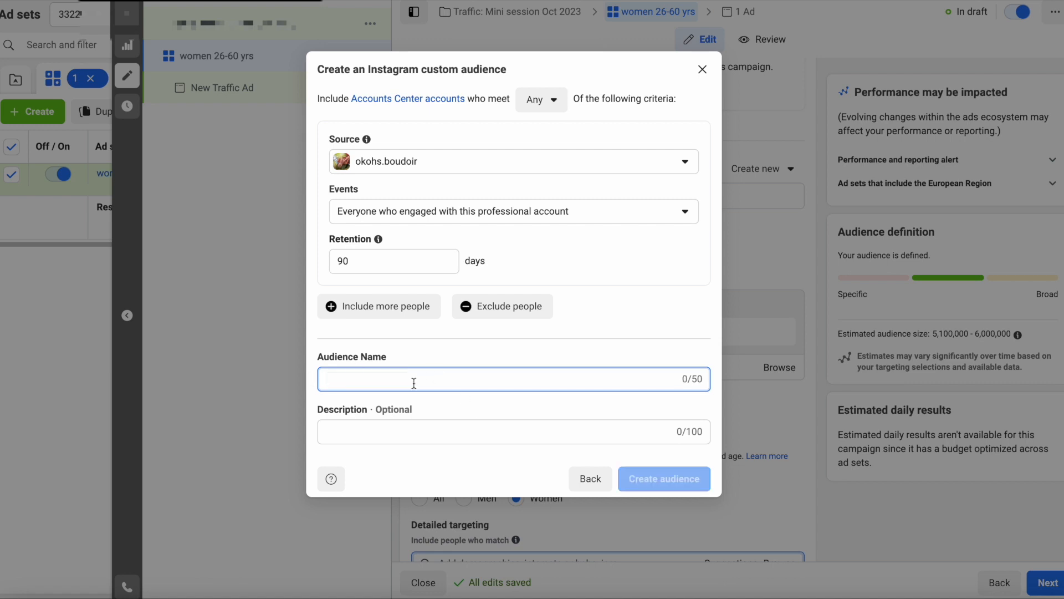
- Go back and start a Website custom audience sourced from the boudoir pixel
{"action": "left_click", "coordinate": [585, 480]}
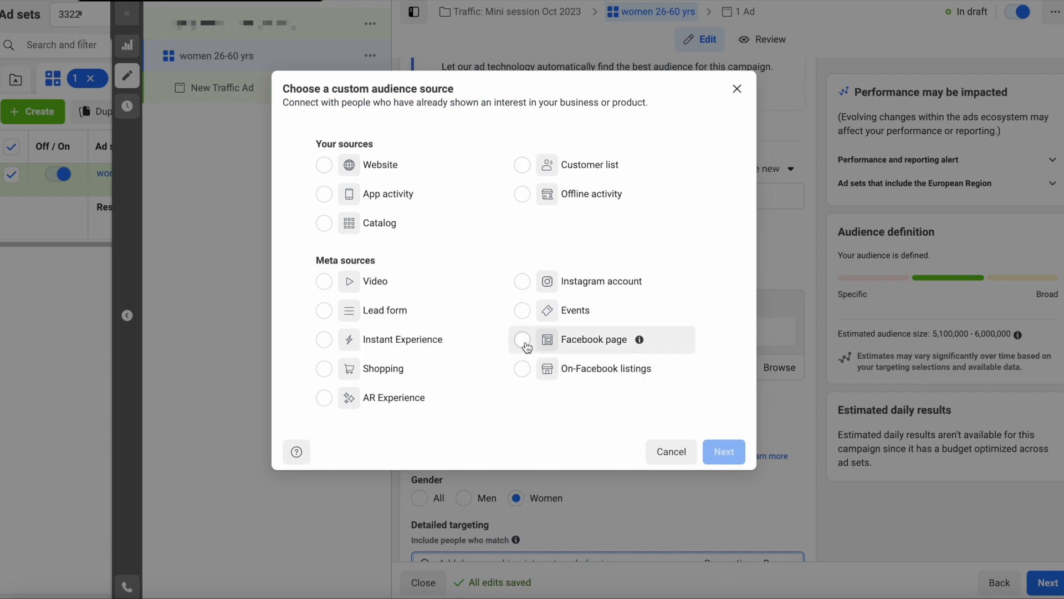
{"action": "left_click", "coordinate": [328, 169]}
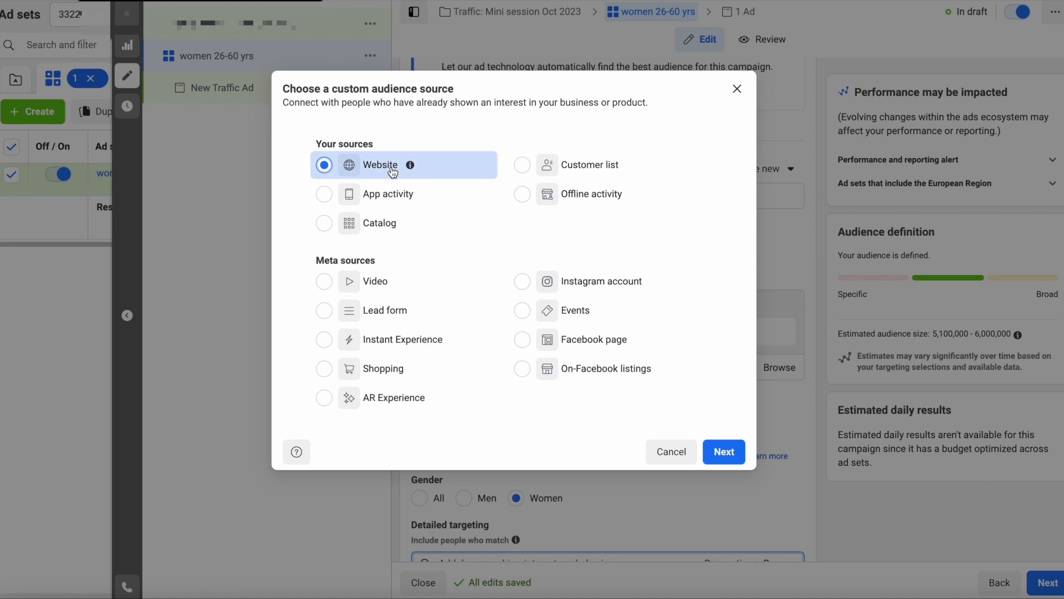
{"action": "left_click", "coordinate": [723, 448]}
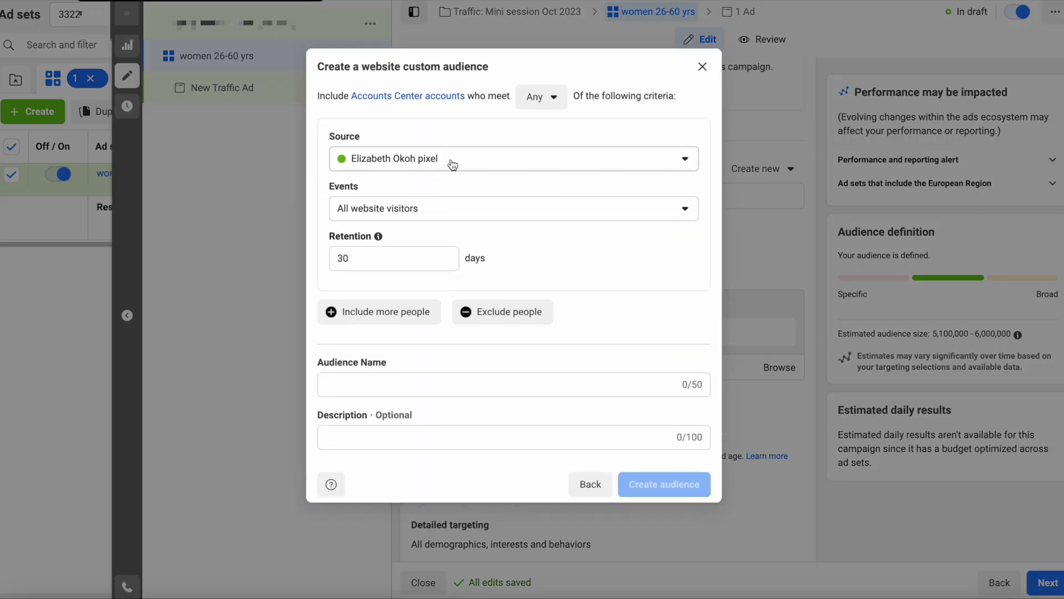
{"action": "left_click", "coordinate": [437, 162]}
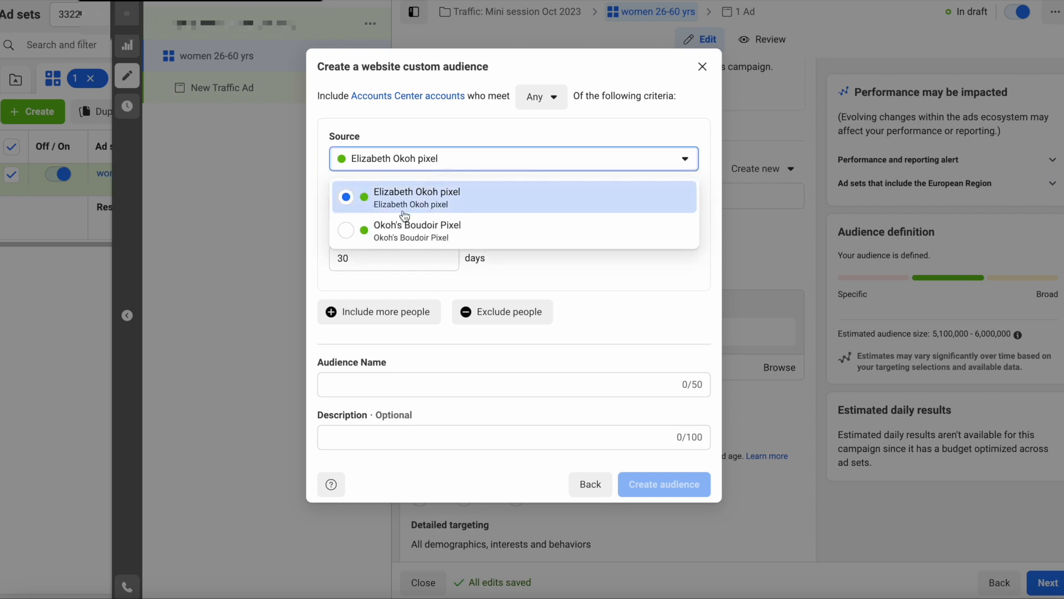
{"action": "left_click", "coordinate": [378, 233]}
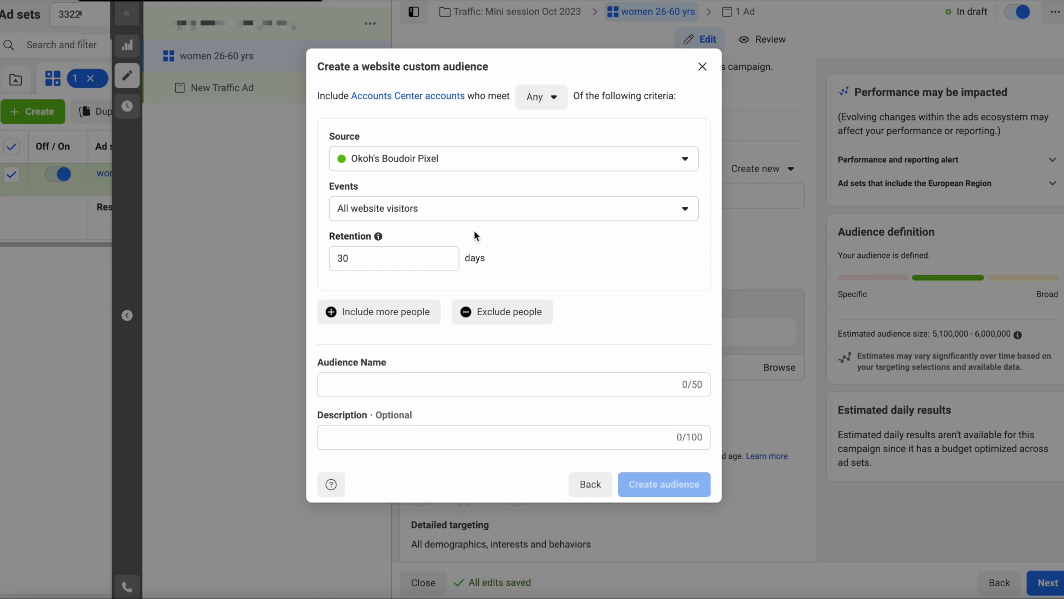
- Keep All website visitors as the event, then return to the audience source chooser
{"action": "left_click", "coordinate": [478, 214]}
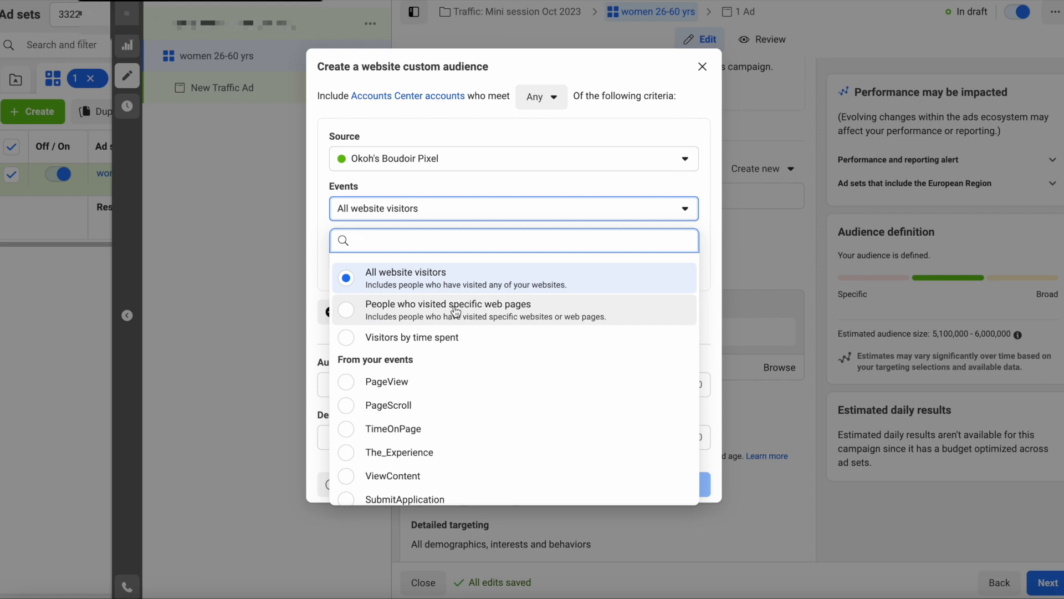
{"action": "scroll", "coordinate": [494, 315], "scroll_direction": "down", "scroll_amount": 1}
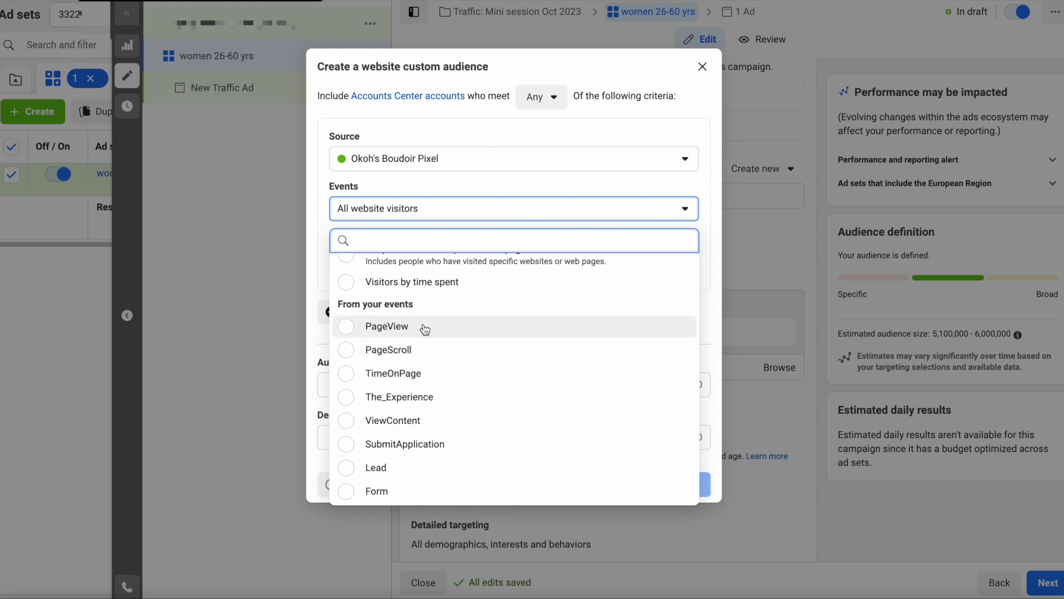
{"action": "left_click", "coordinate": [507, 189]}
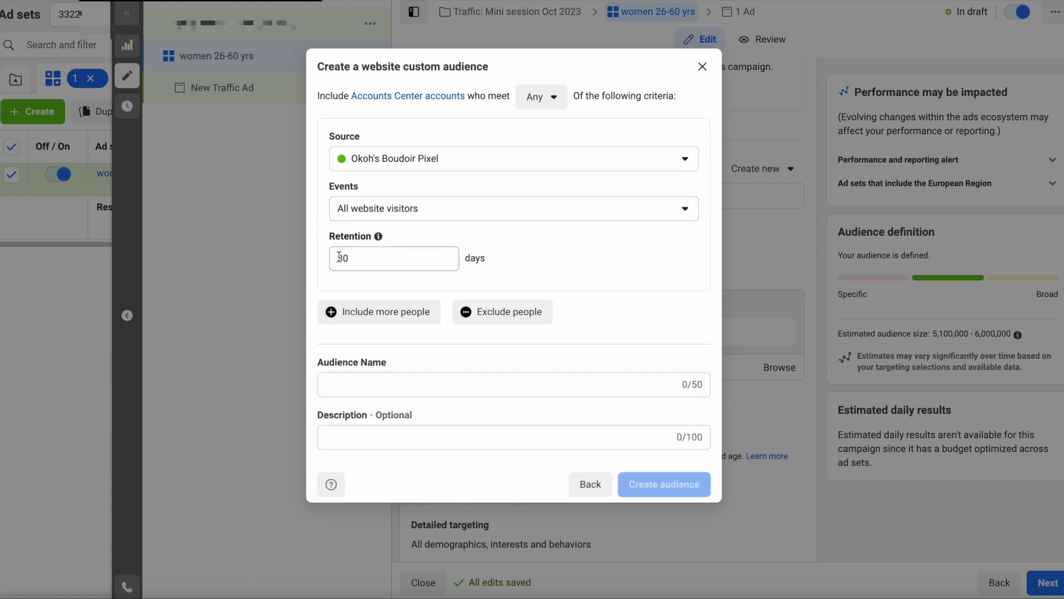
{"action": "left_click", "coordinate": [357, 384]}
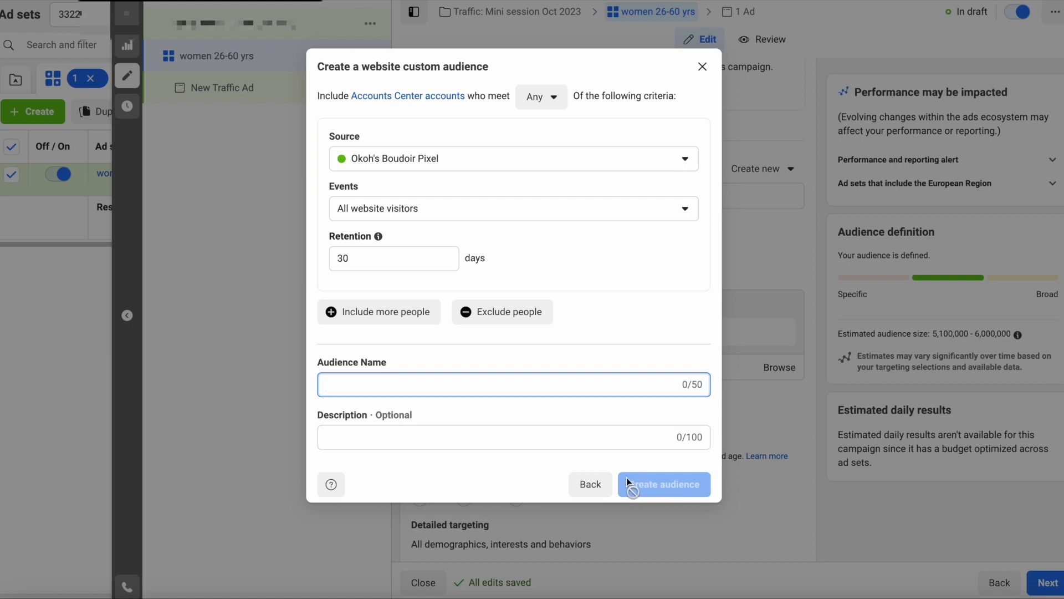
{"action": "left_click", "coordinate": [590, 484]}
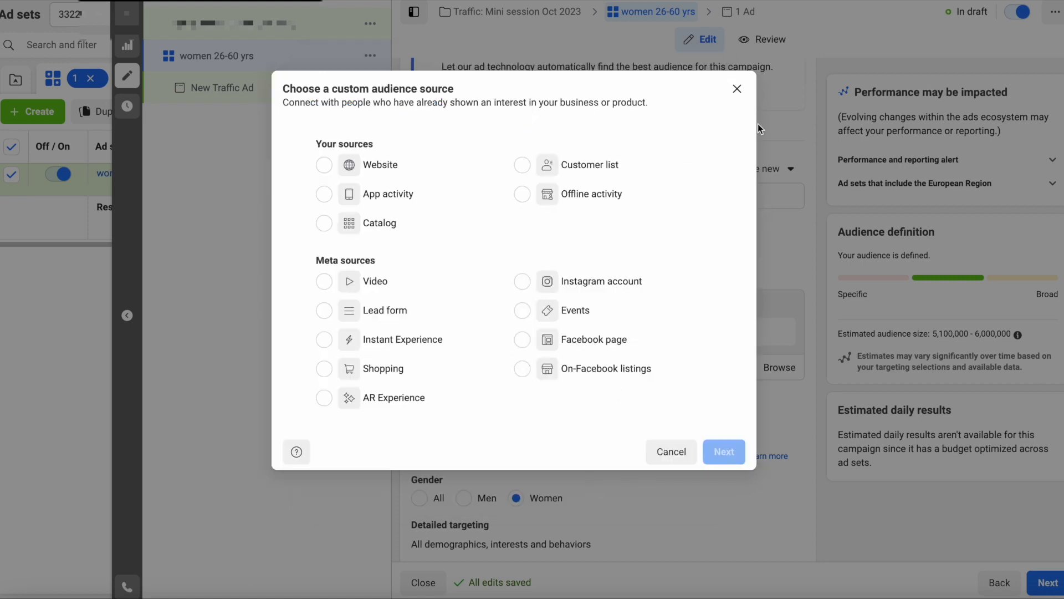
- Add the Boudoir FB 90 days, Boudoir IG 90 days and Boudoir site 30 days custom audiences to the ad set
{"action": "left_click", "coordinate": [737, 87]}
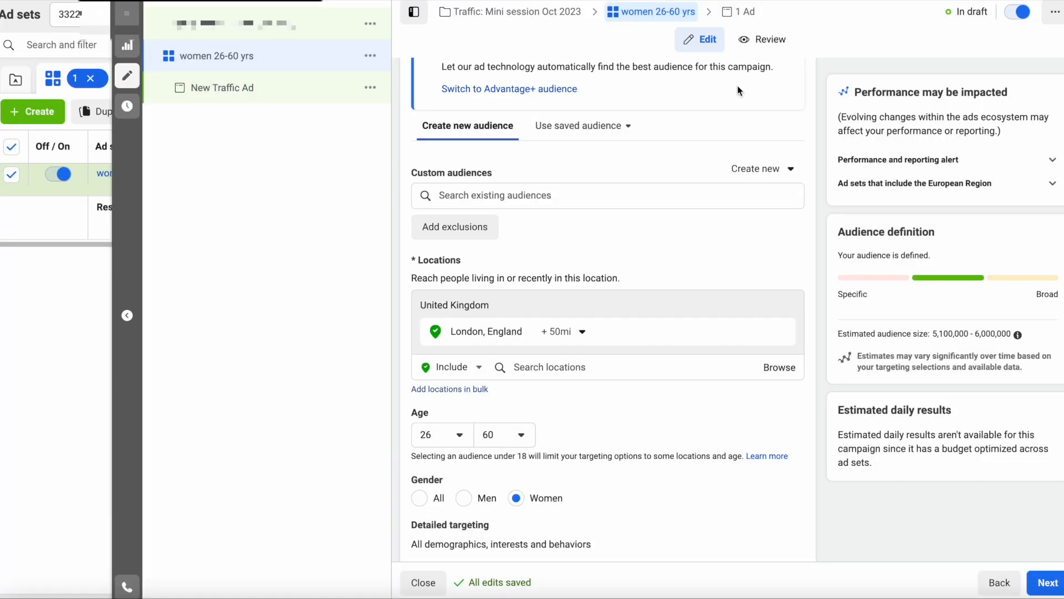
{"action": "left_click", "coordinate": [578, 198]}
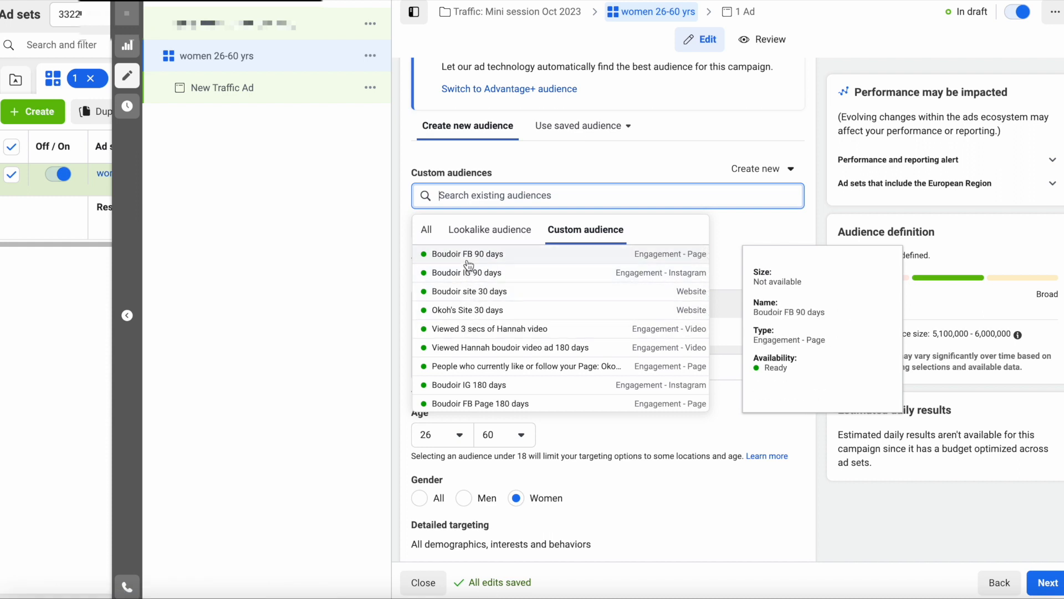
{"action": "left_click", "coordinate": [491, 230]}
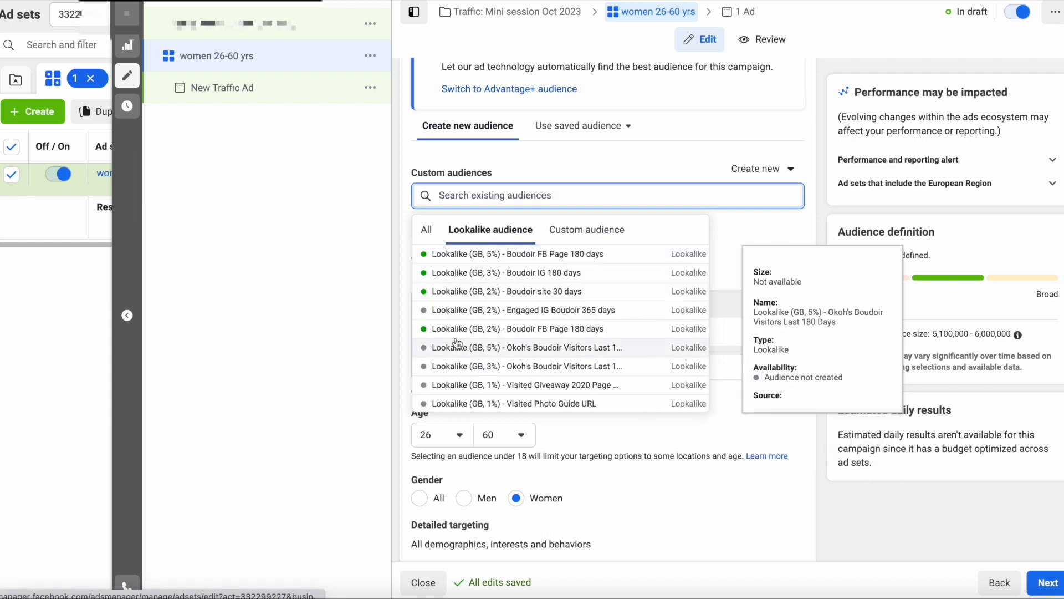
{"action": "left_click", "coordinate": [615, 161]}
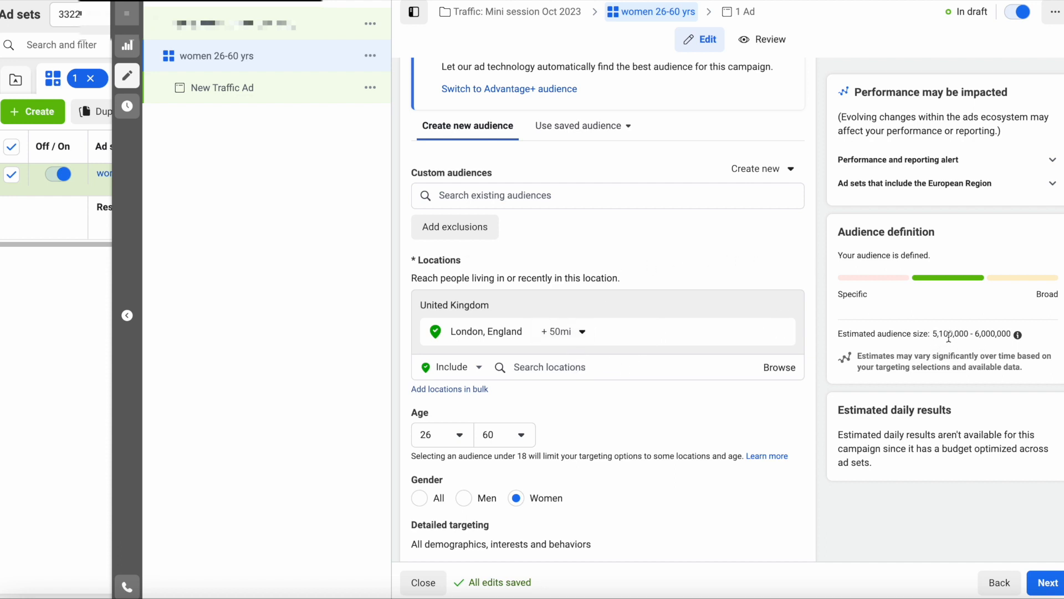
{"action": "left_click", "coordinate": [612, 203]}
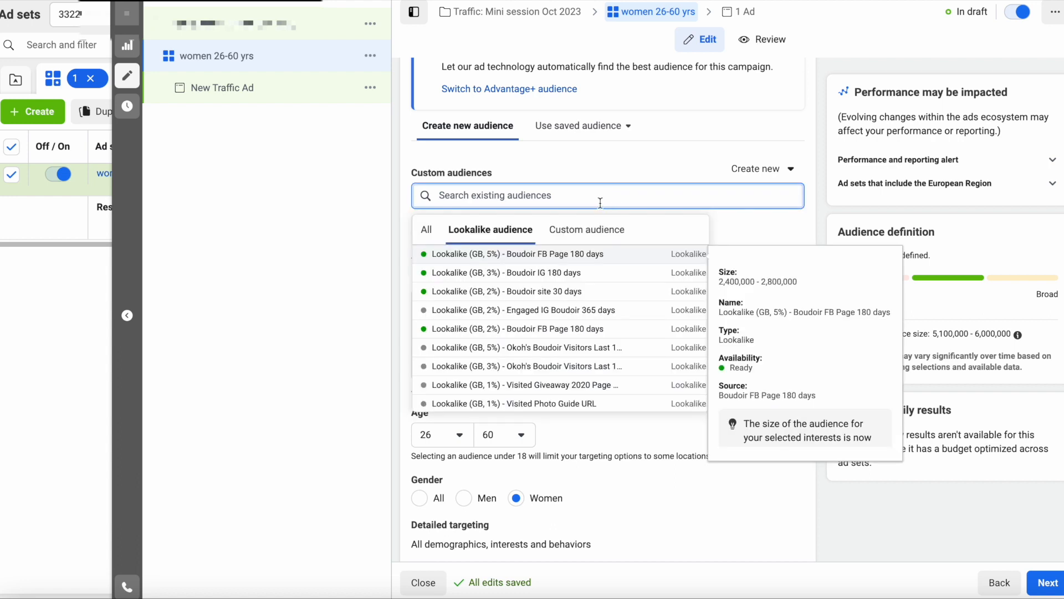
{"action": "left_click", "coordinate": [592, 236]}
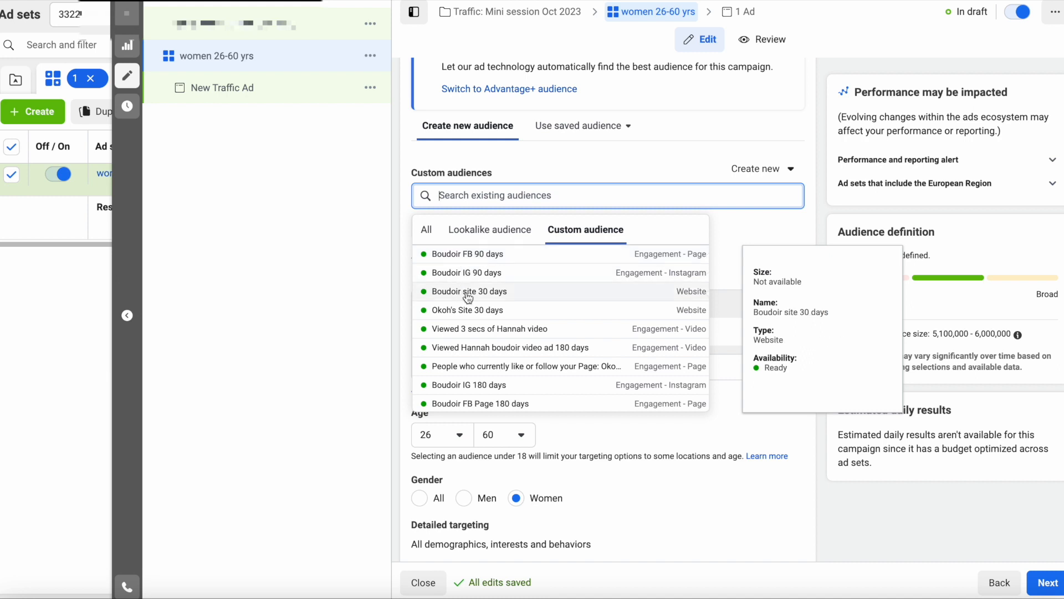
{"action": "left_click", "coordinate": [472, 257]}
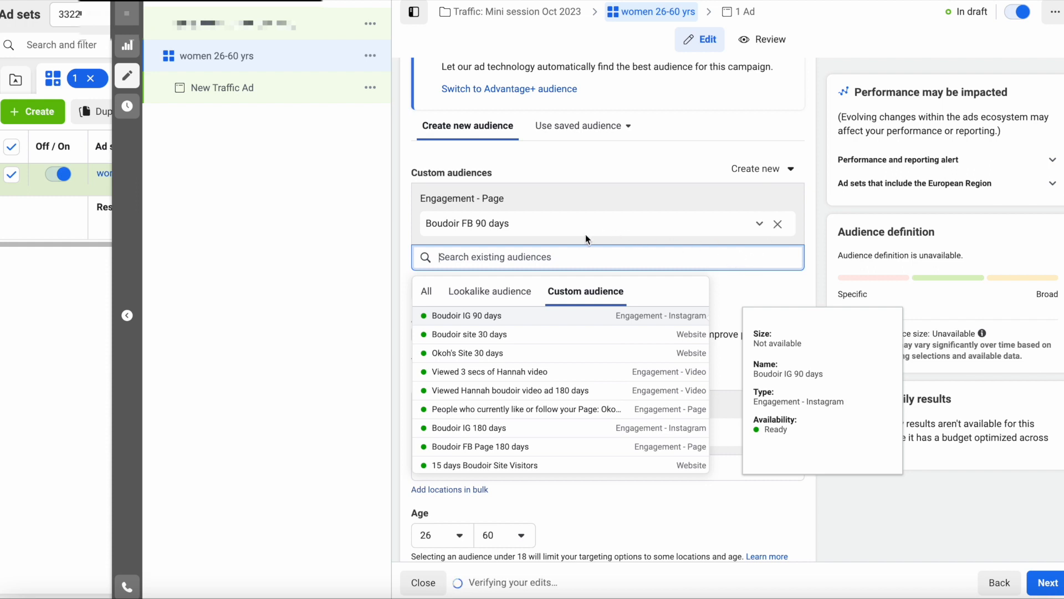
{"action": "left_click", "coordinate": [444, 315]}
{"action": "left_click", "coordinate": [494, 315]}
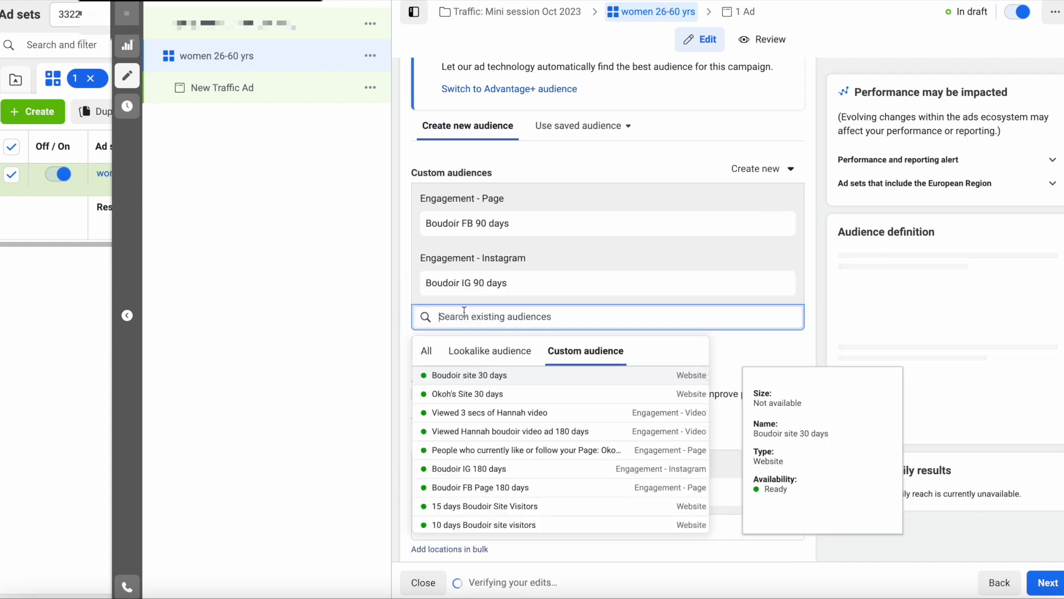
{"action": "left_click", "coordinate": [466, 379]}
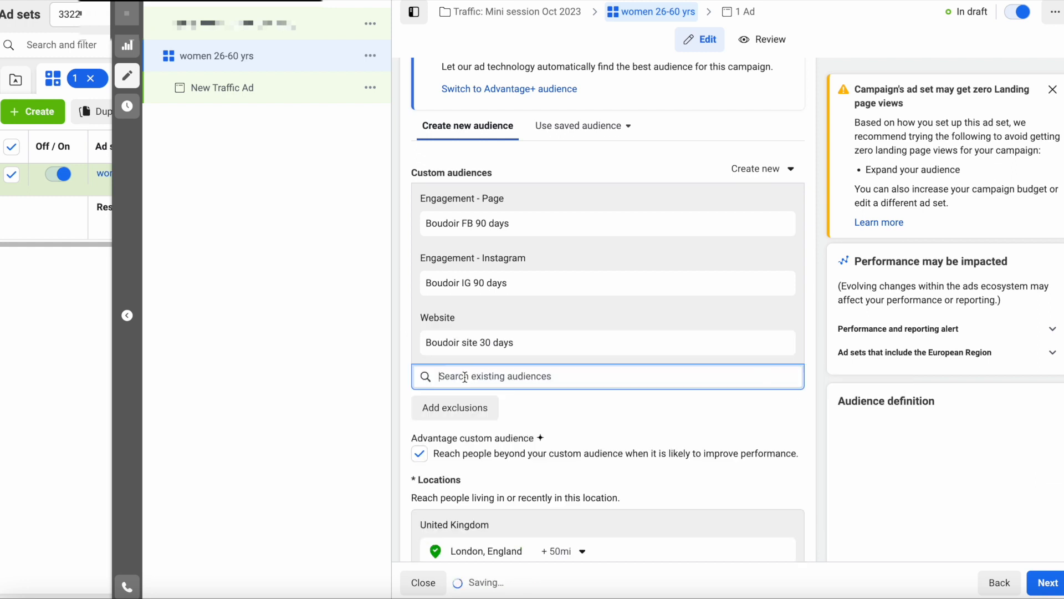
{"action": "left_click", "coordinate": [804, 321]}
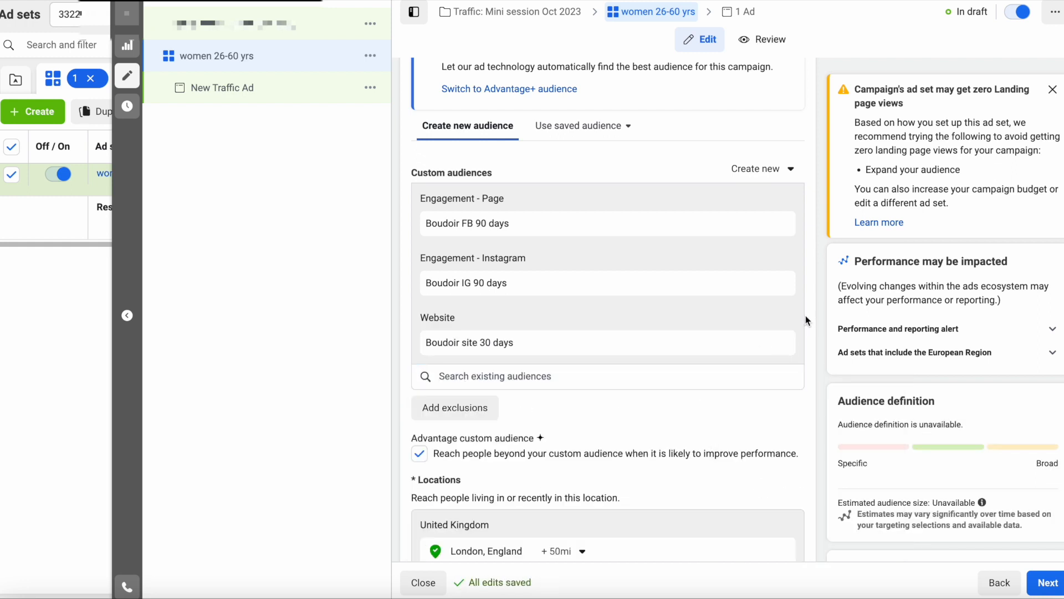
{"action": "scroll", "coordinate": [814, 327], "scroll_direction": "down", "scroll_amount": 1}
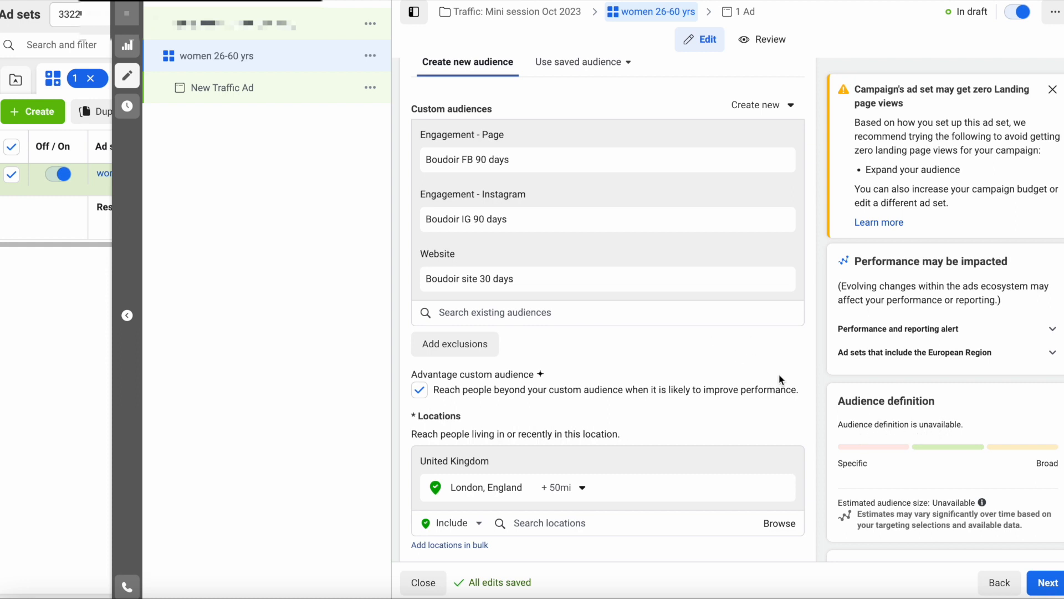
{"action": "scroll", "coordinate": [749, 388], "scroll_direction": "down", "scroll_amount": 3}
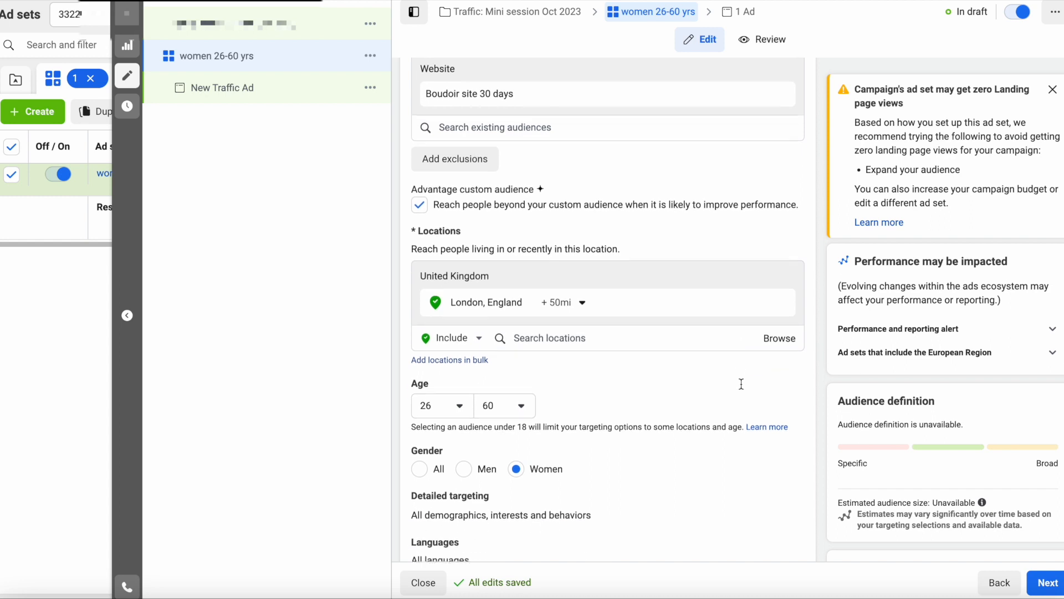
{"action": "scroll", "coordinate": [741, 384], "scroll_direction": "down", "scroll_amount": 2}
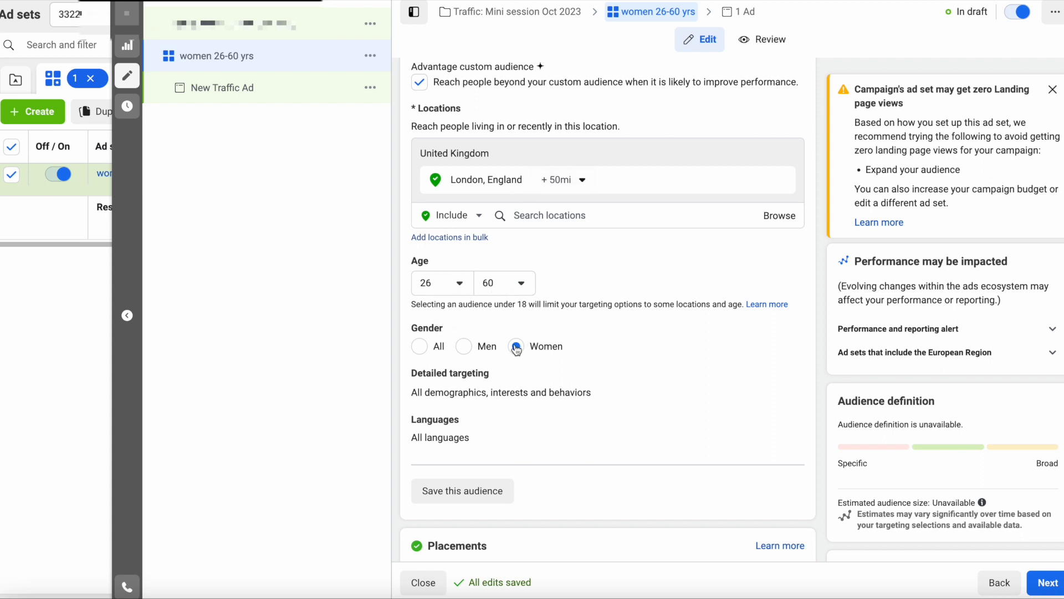
{"action": "left_click", "coordinate": [462, 285]}
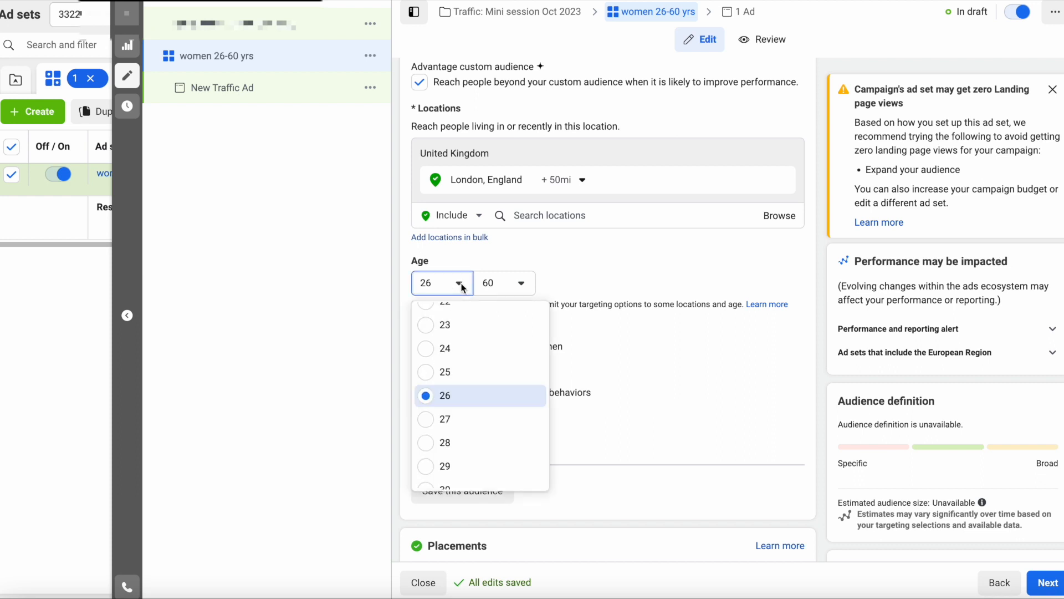
{"action": "scroll", "coordinate": [465, 353], "scroll_direction": "up", "scroll_amount": 4}
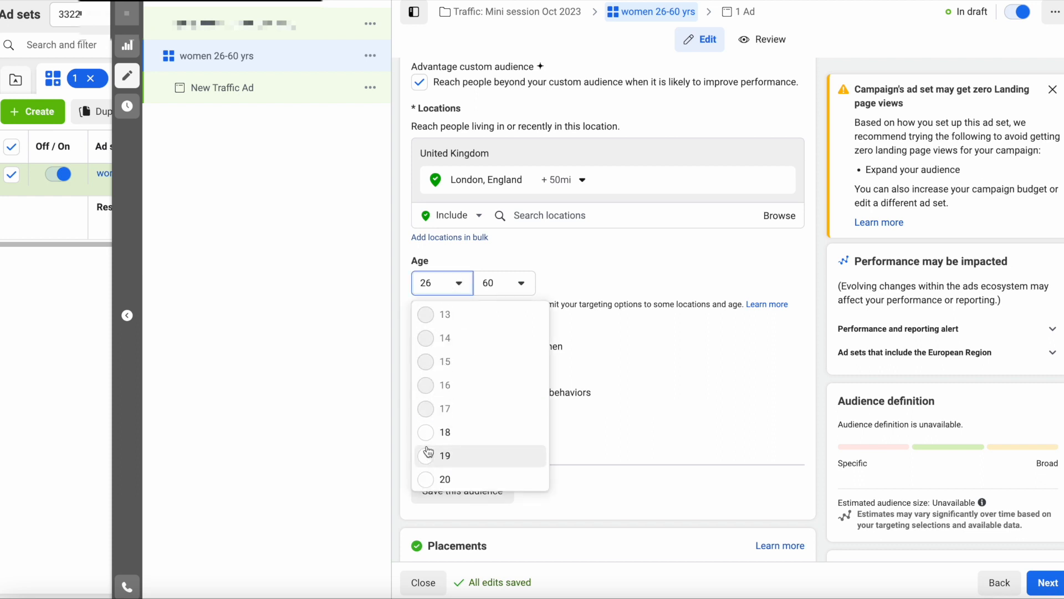
{"action": "scroll", "coordinate": [444, 441], "scroll_direction": "down", "scroll_amount": 2}
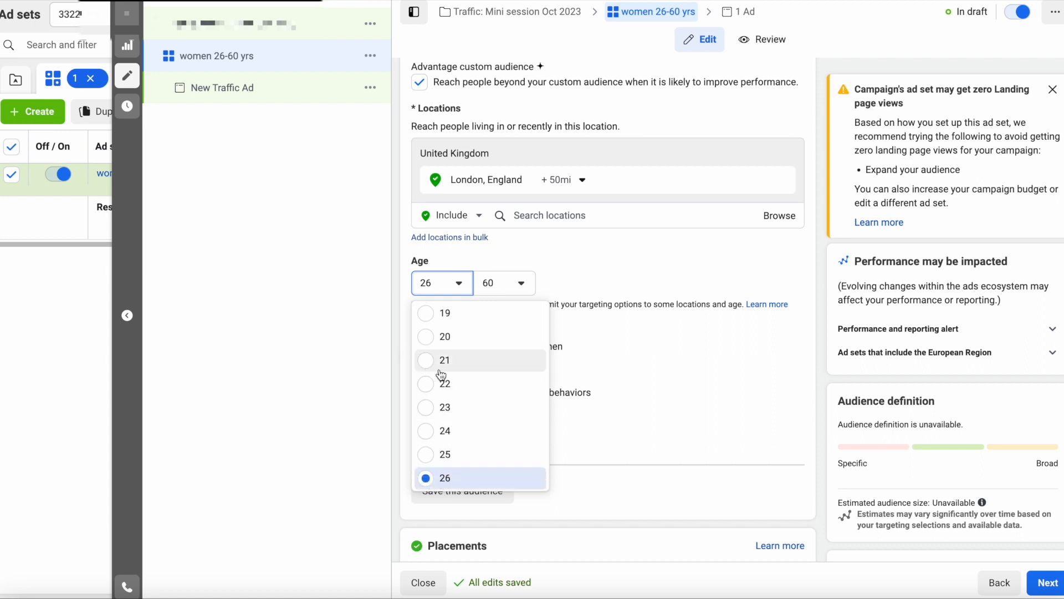
{"action": "scroll", "coordinate": [442, 376], "scroll_direction": "down", "scroll_amount": 2}
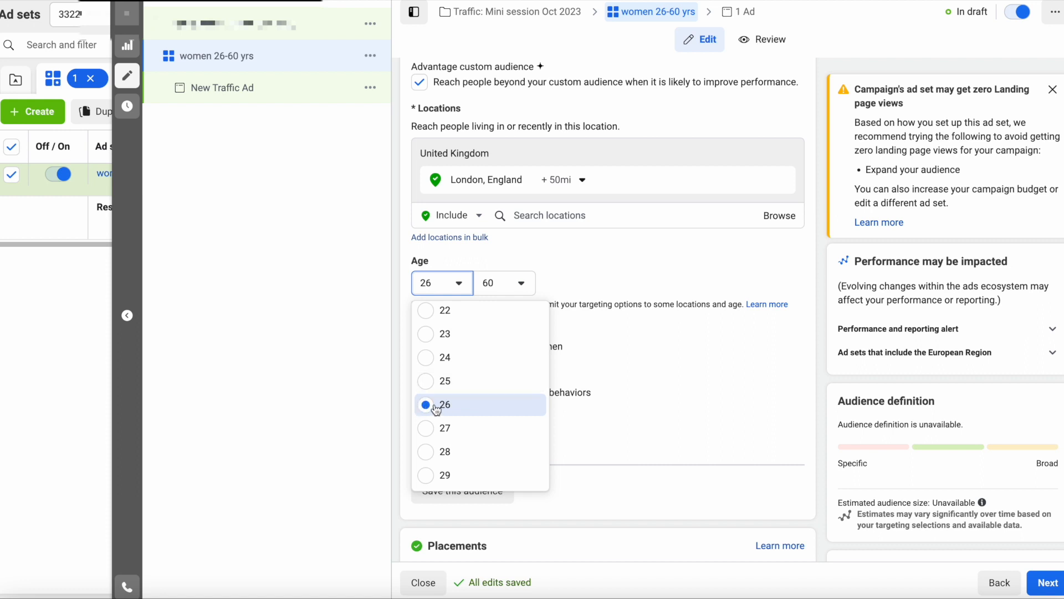
{"action": "scroll", "coordinate": [436, 410], "scroll_direction": "up", "scroll_amount": 1}
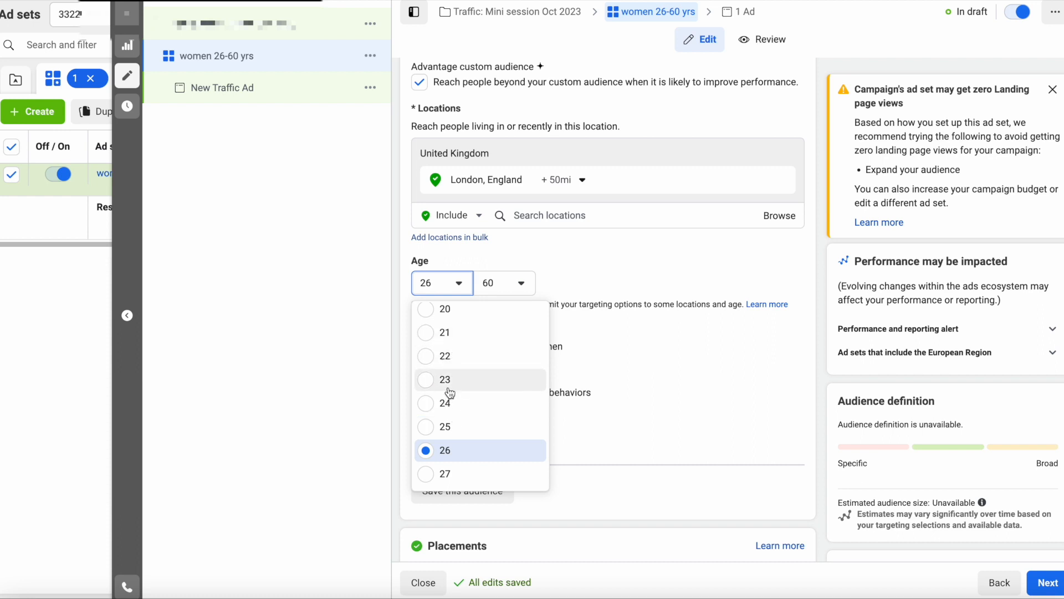
{"action": "left_click", "coordinate": [402, 430]}
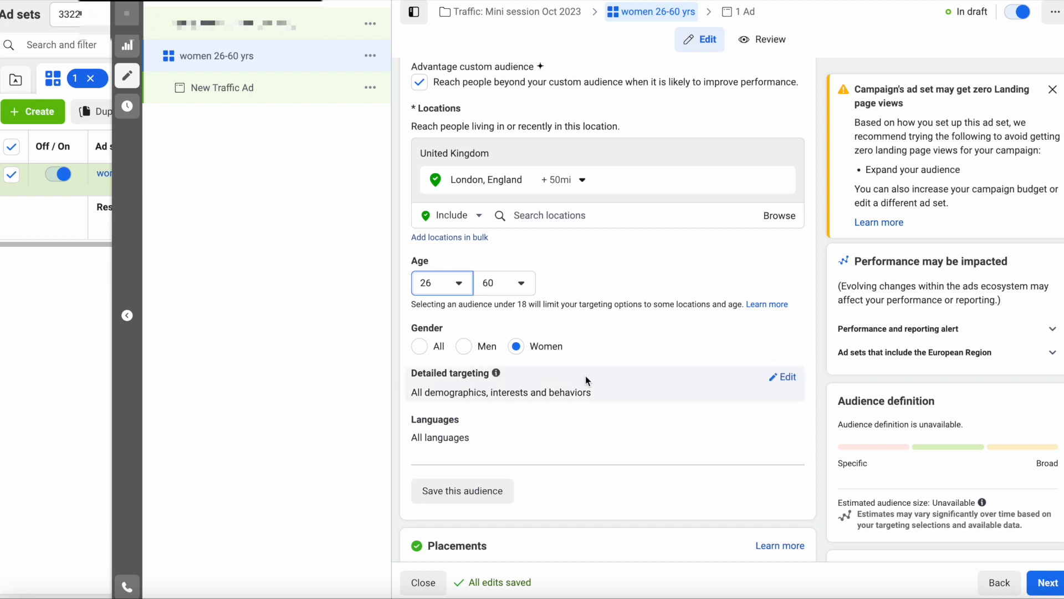
{"action": "scroll", "coordinate": [603, 354], "scroll_direction": "down", "scroll_amount": 3}
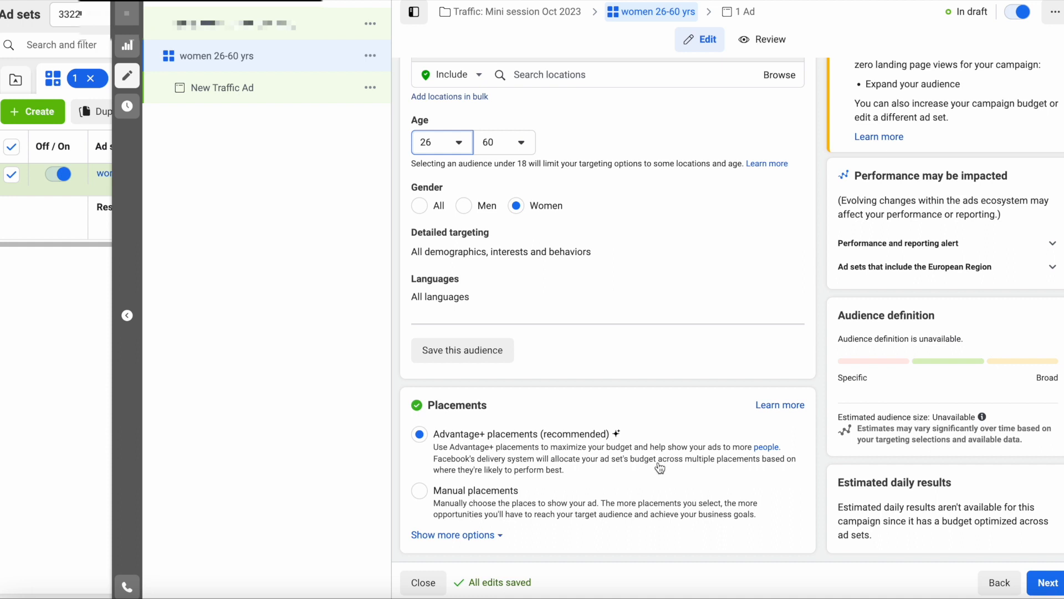
- Continue to the ad level and select the business's Instagram account for the New Traffic Ad
{"action": "left_click", "coordinate": [1049, 580]}
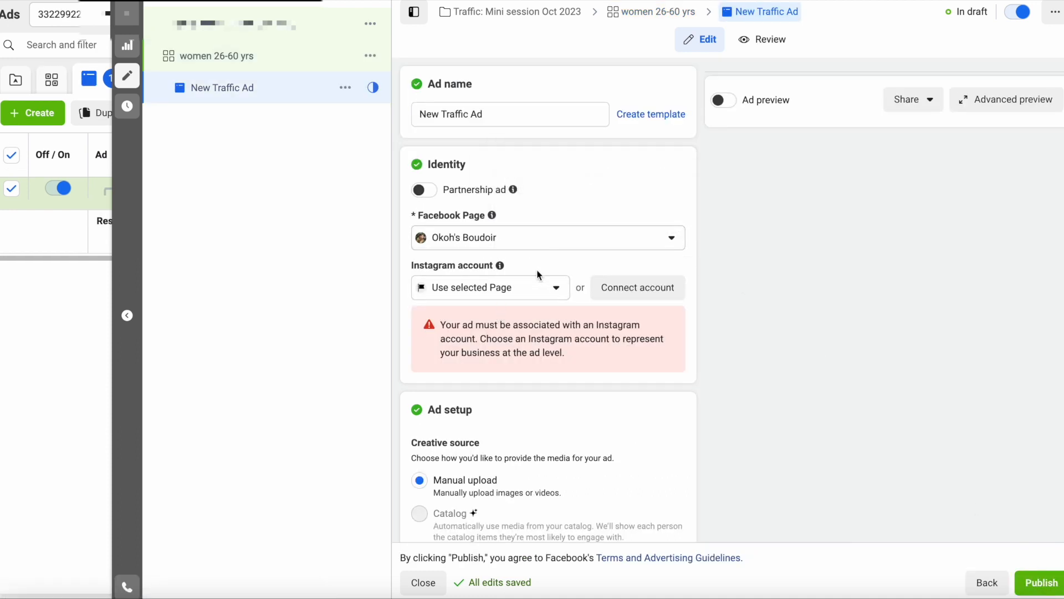
{"action": "left_click", "coordinate": [553, 289]}
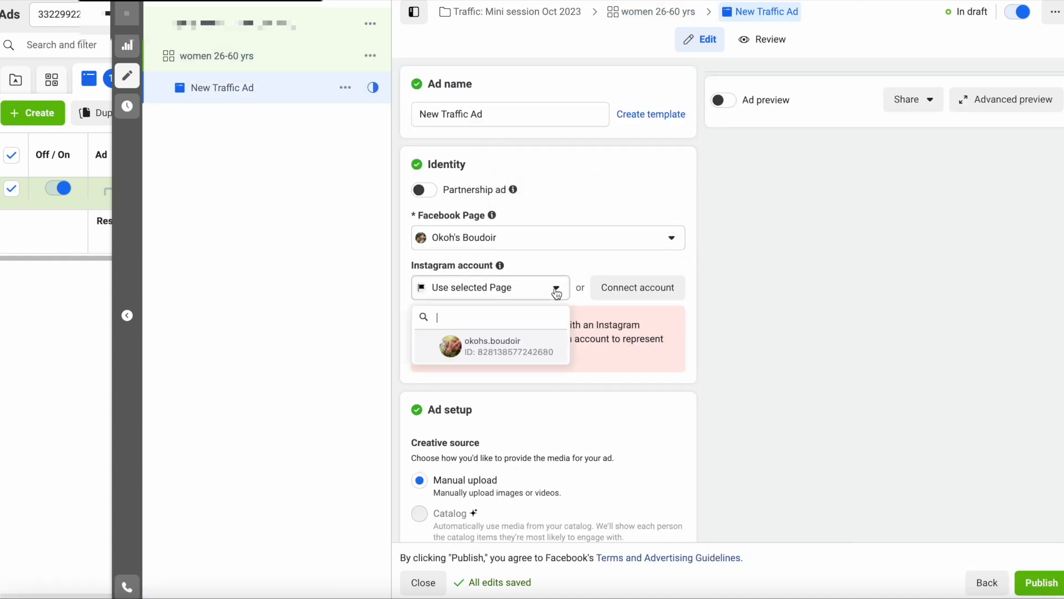
{"action": "left_click", "coordinate": [501, 342]}
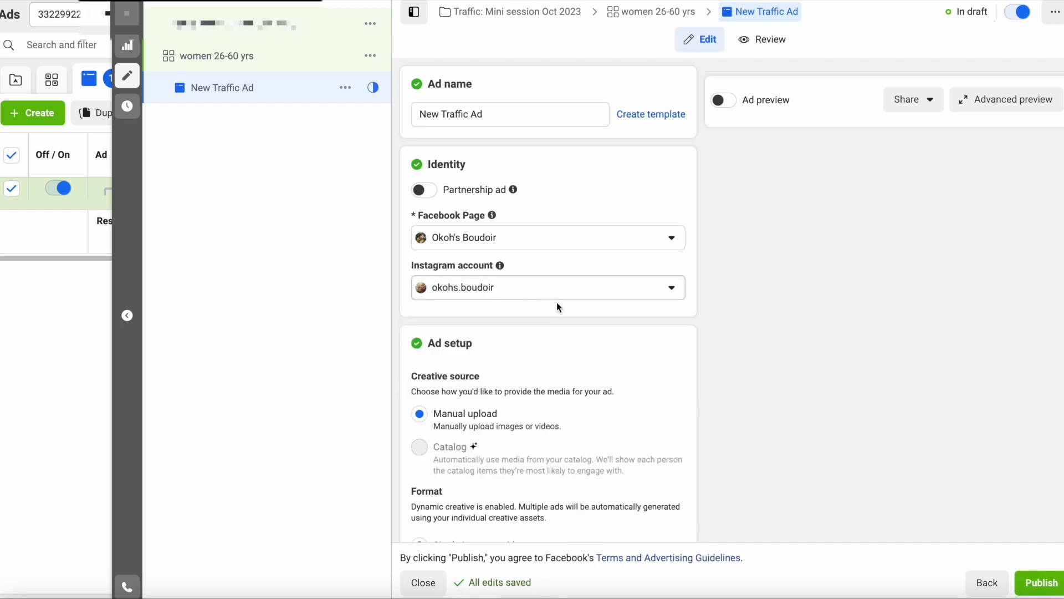
- Put the cursor in the ad's Primary text field and scroll further down the ad form
{"action": "scroll", "coordinate": [556, 302], "scroll_direction": "down", "scroll_amount": 4}
{"action": "scroll", "coordinate": [449, 301], "scroll_direction": "down", "scroll_amount": 2}
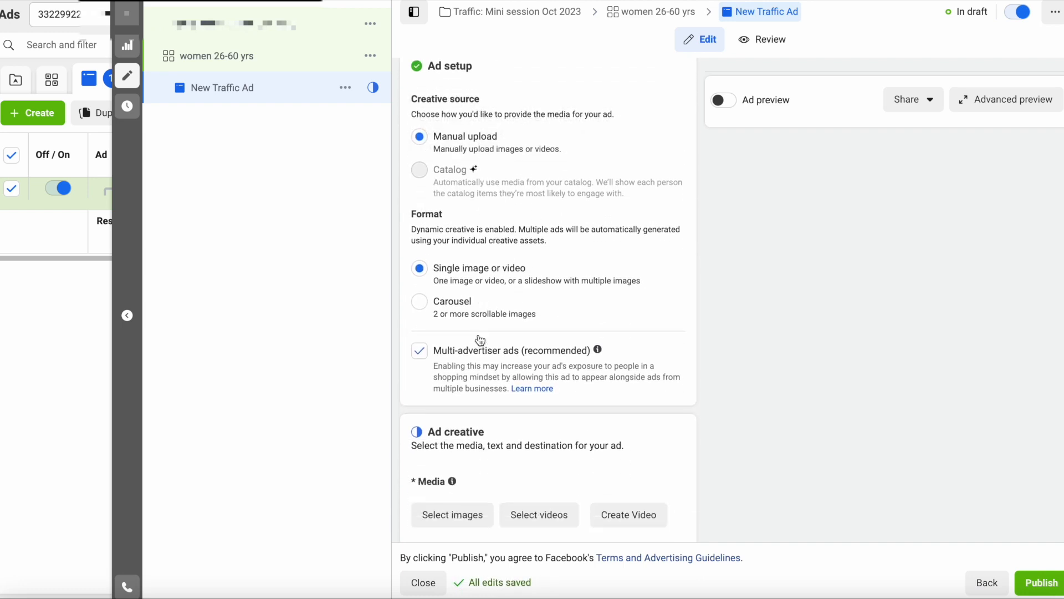
{"action": "scroll", "coordinate": [492, 262], "scroll_direction": "down", "scroll_amount": 3}
{"action": "scroll", "coordinate": [495, 323], "scroll_direction": "down", "scroll_amount": 5}
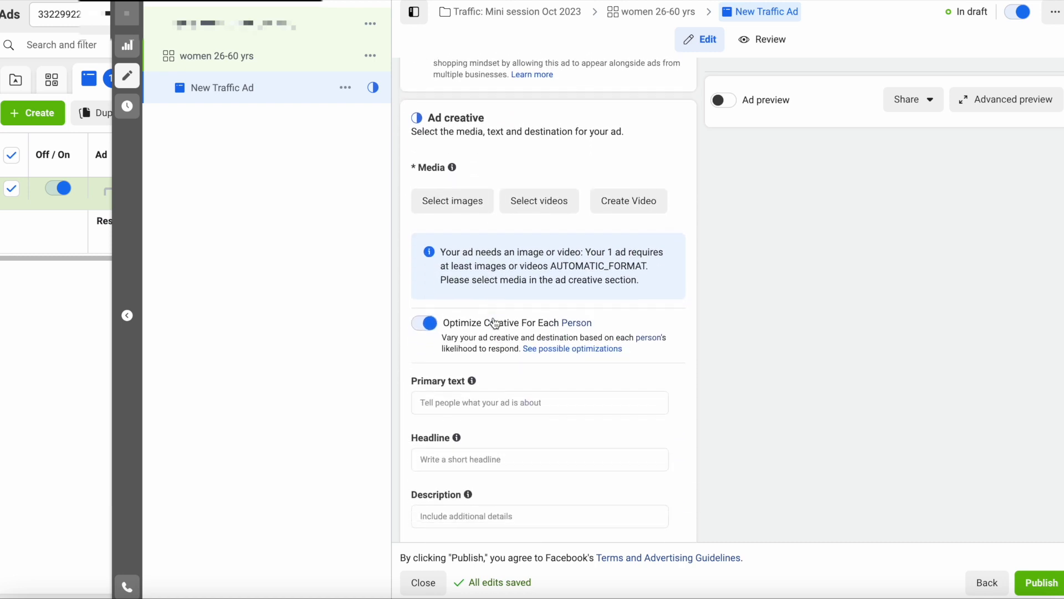
{"action": "left_click", "coordinate": [489, 284]}
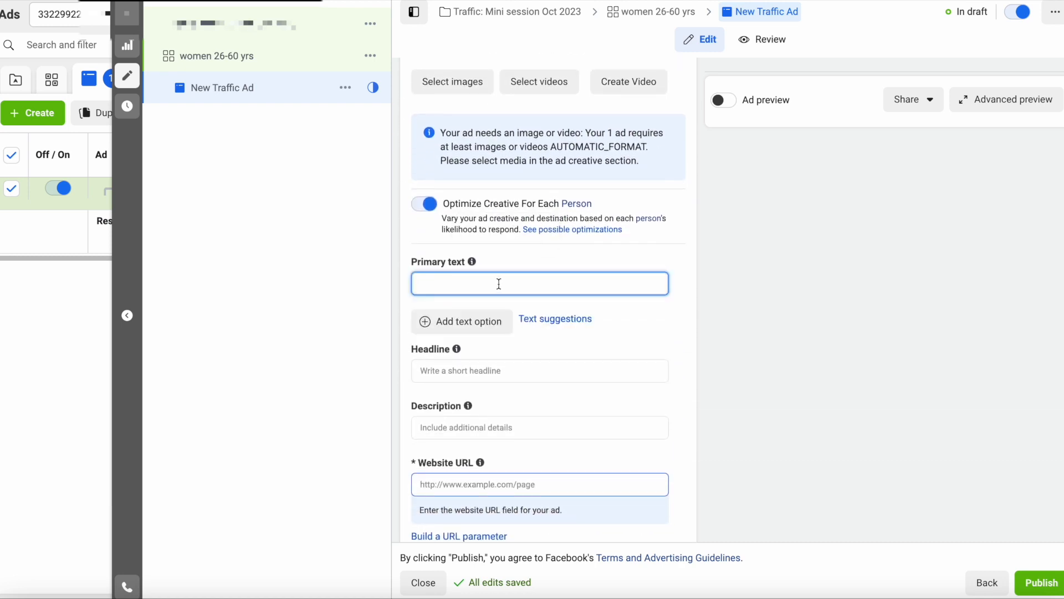
{"action": "scroll", "coordinate": [470, 381], "scroll_direction": "down", "scroll_amount": 2}
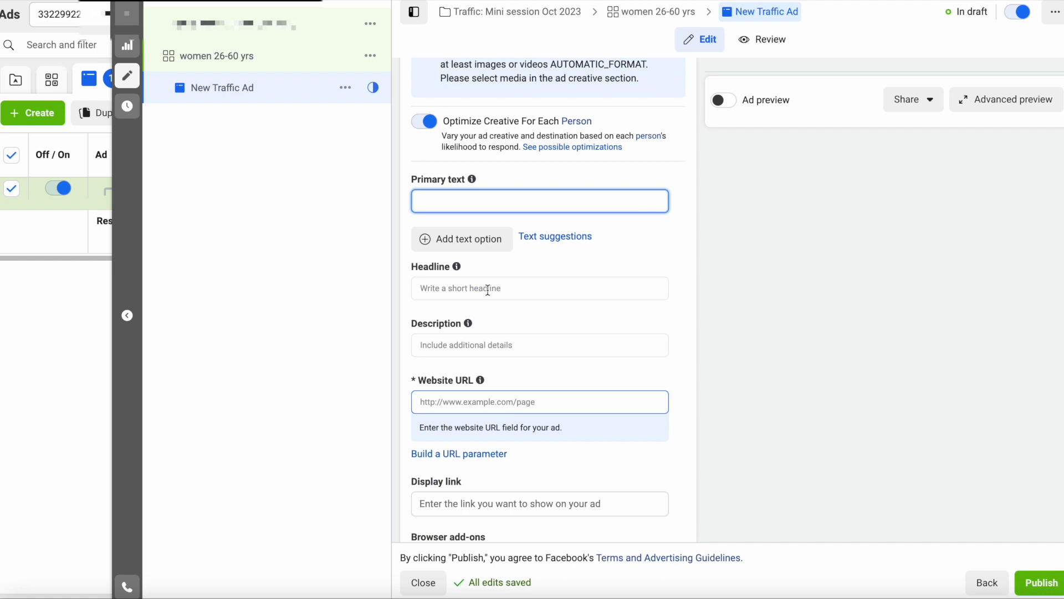
{"action": "scroll", "coordinate": [574, 321], "scroll_direction": "down", "scroll_amount": 2}
{"action": "scroll", "coordinate": [574, 321], "scroll_direction": "down", "scroll_amount": 1}
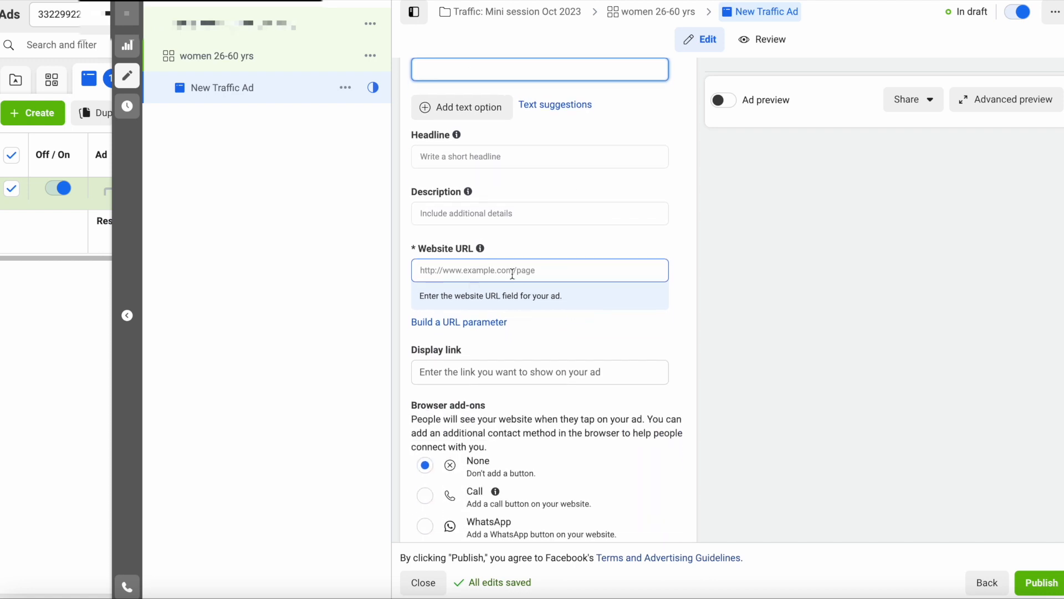
{"action": "scroll", "coordinate": [537, 274], "scroll_direction": "down", "scroll_amount": 2}
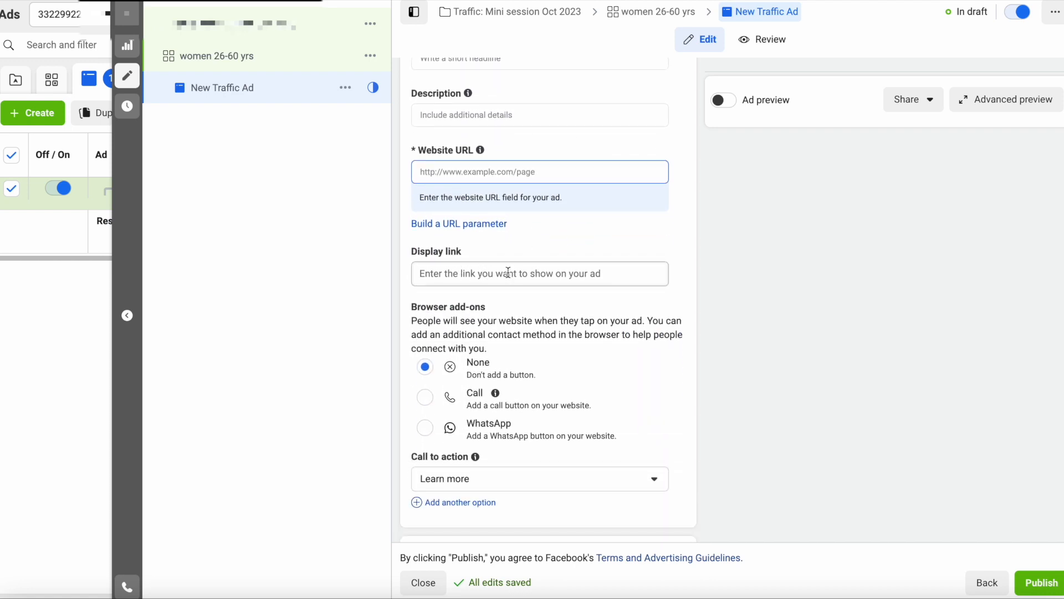
{"action": "scroll", "coordinate": [515, 274], "scroll_direction": "down", "scroll_amount": 3}
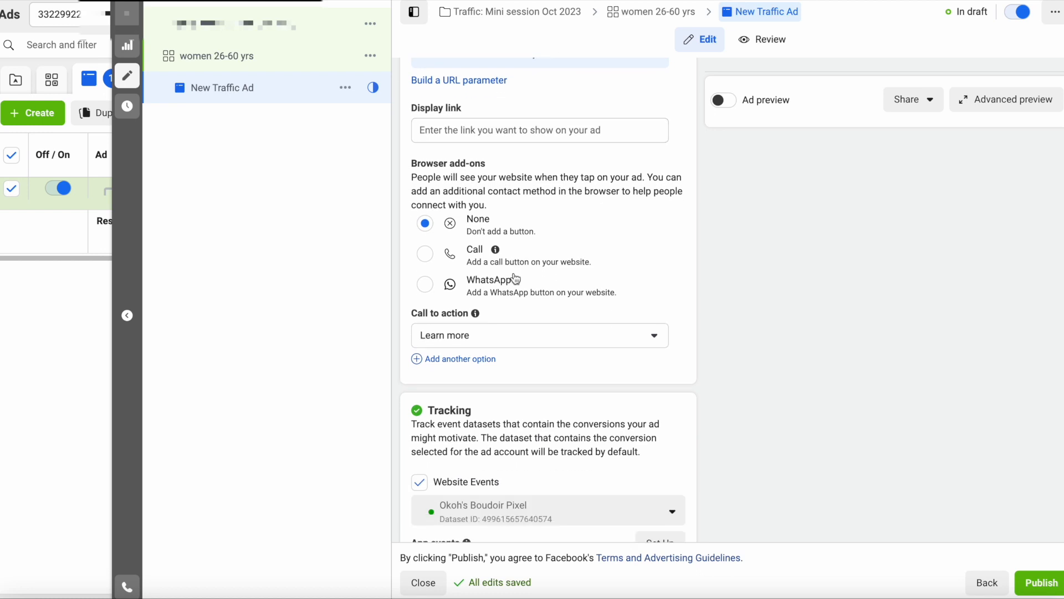
- Choose Book now as the New Traffic Ad's call to action, then return to the top of the form
{"action": "left_click", "coordinate": [654, 340]}
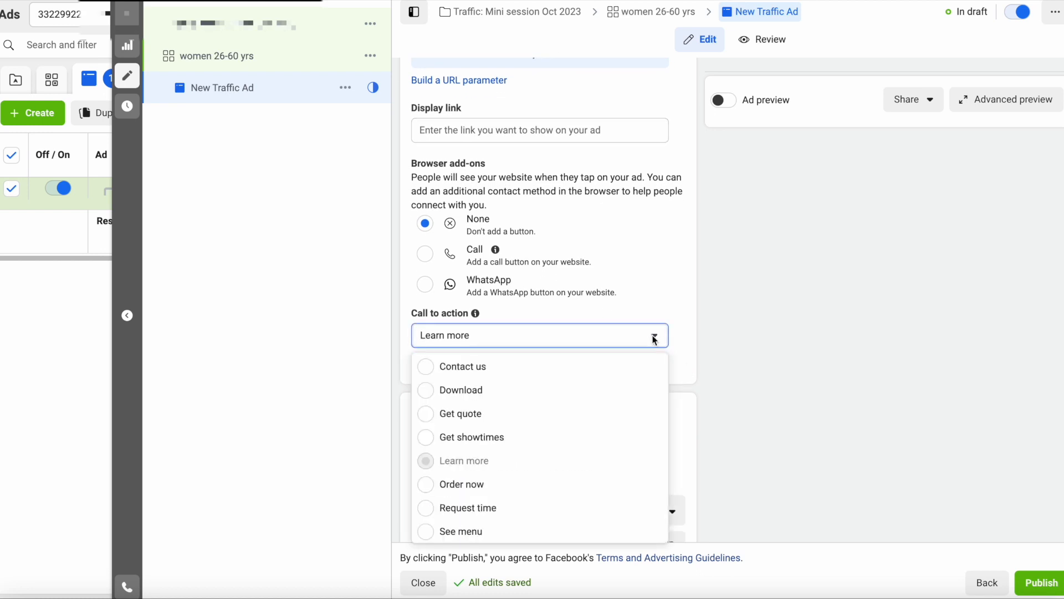
{"action": "scroll", "coordinate": [504, 401], "scroll_direction": "down", "scroll_amount": 5}
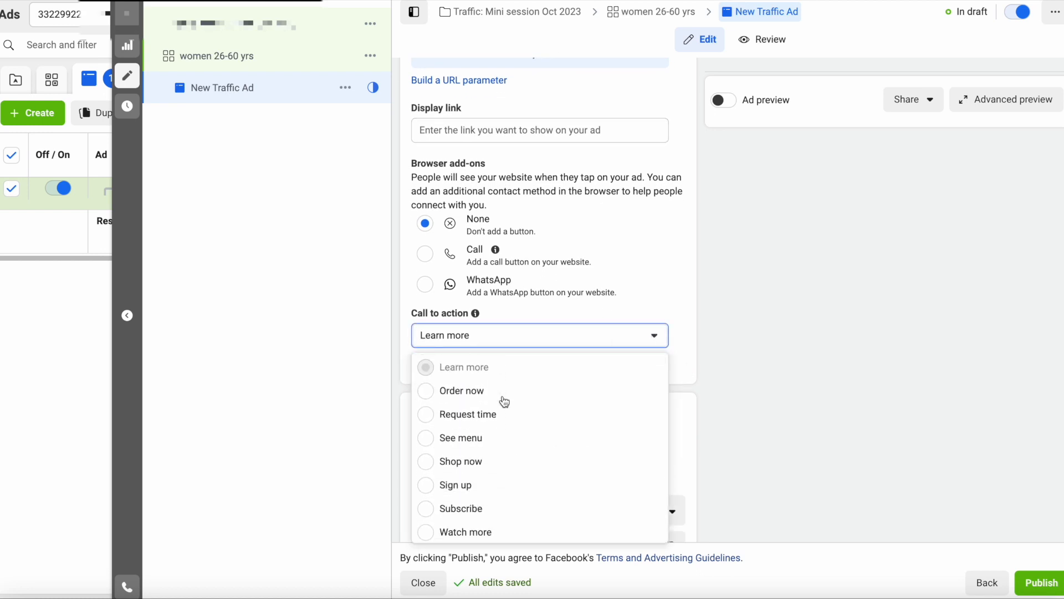
{"action": "scroll", "coordinate": [505, 401], "scroll_direction": "down", "scroll_amount": 2}
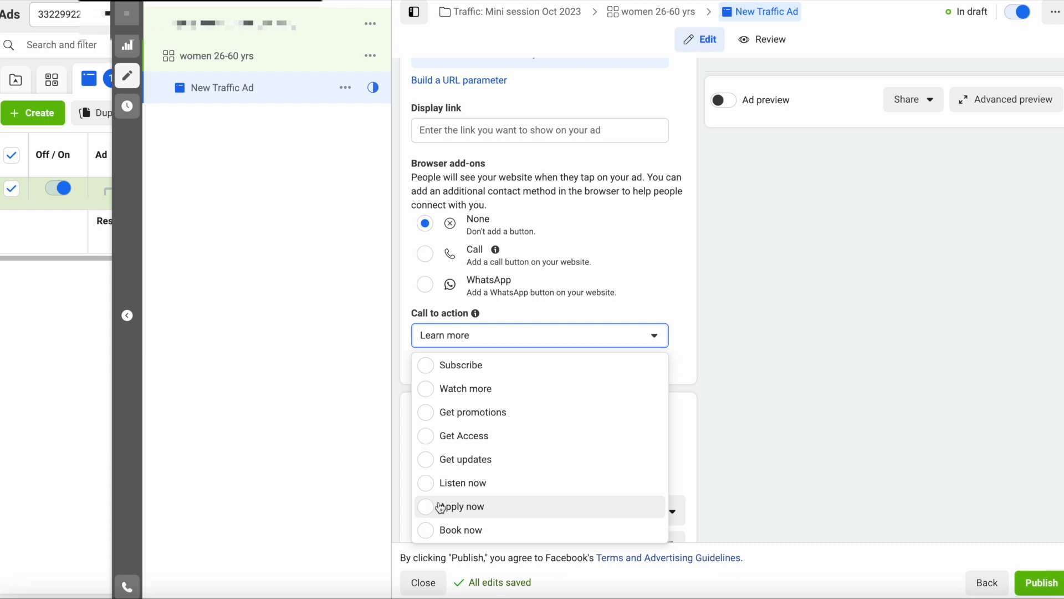
{"action": "left_click", "coordinate": [488, 532]}
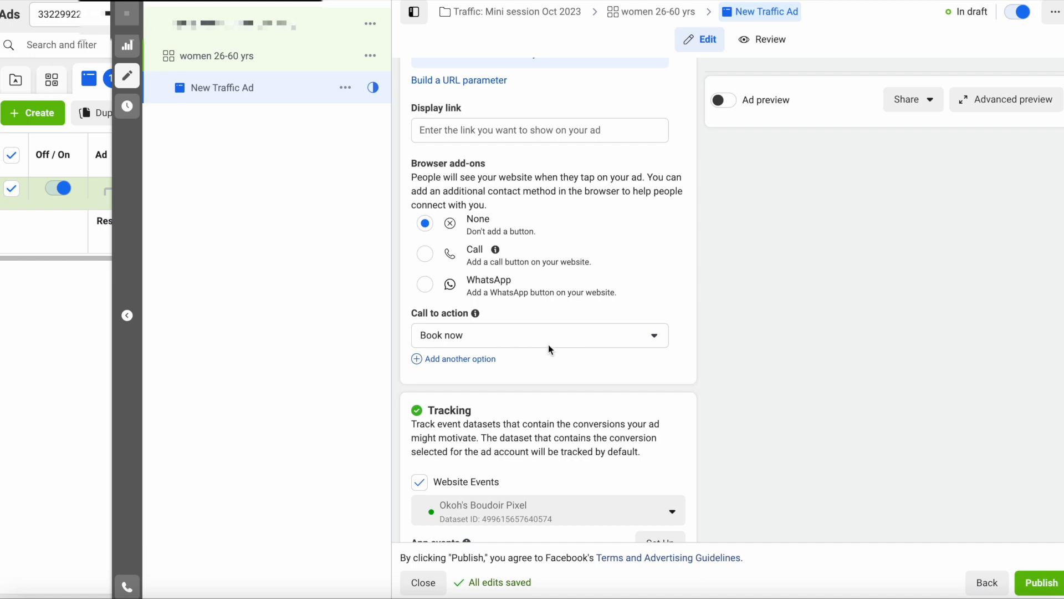
{"action": "scroll", "coordinate": [571, 353], "scroll_direction": "up", "scroll_amount": 15}
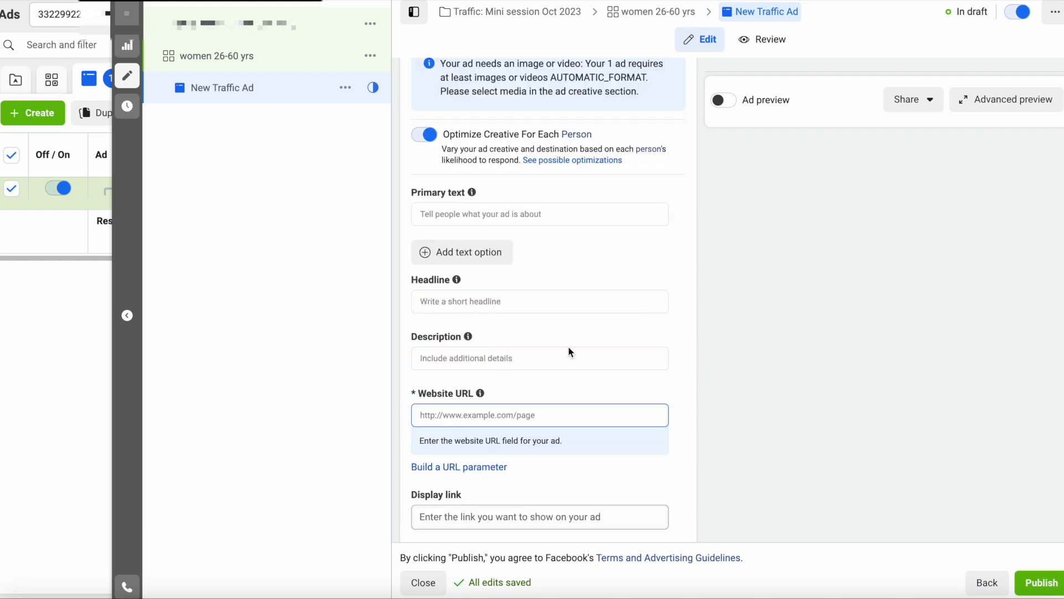